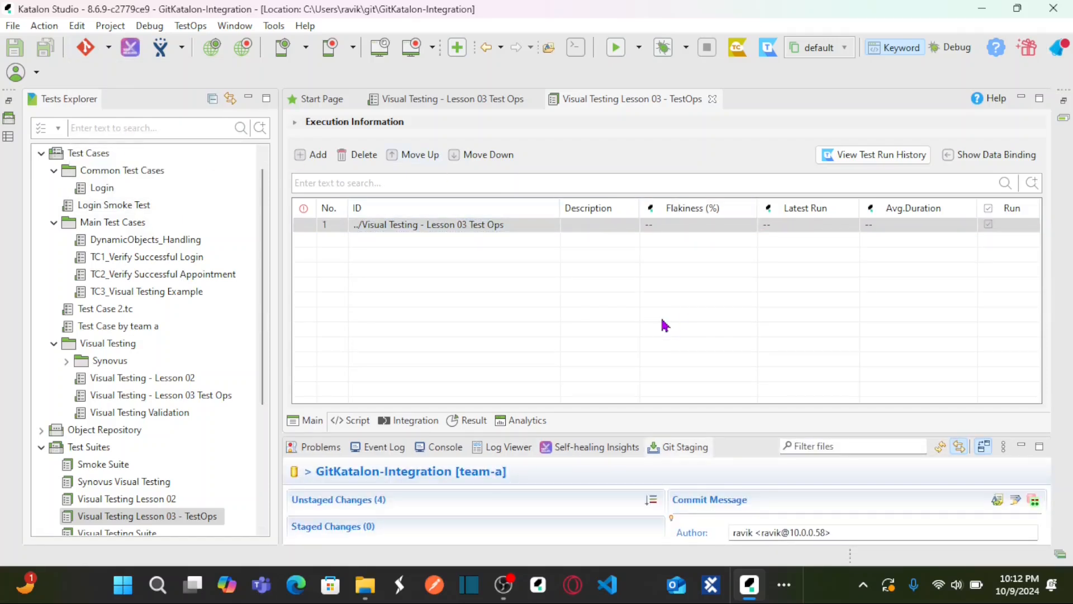
Step: Enlarge the Git Staging view and stage all four unstaged Lesson 03 script, test case and test suite files
left_click_drag(643, 435, 644, 254)
left_click(455, 370)
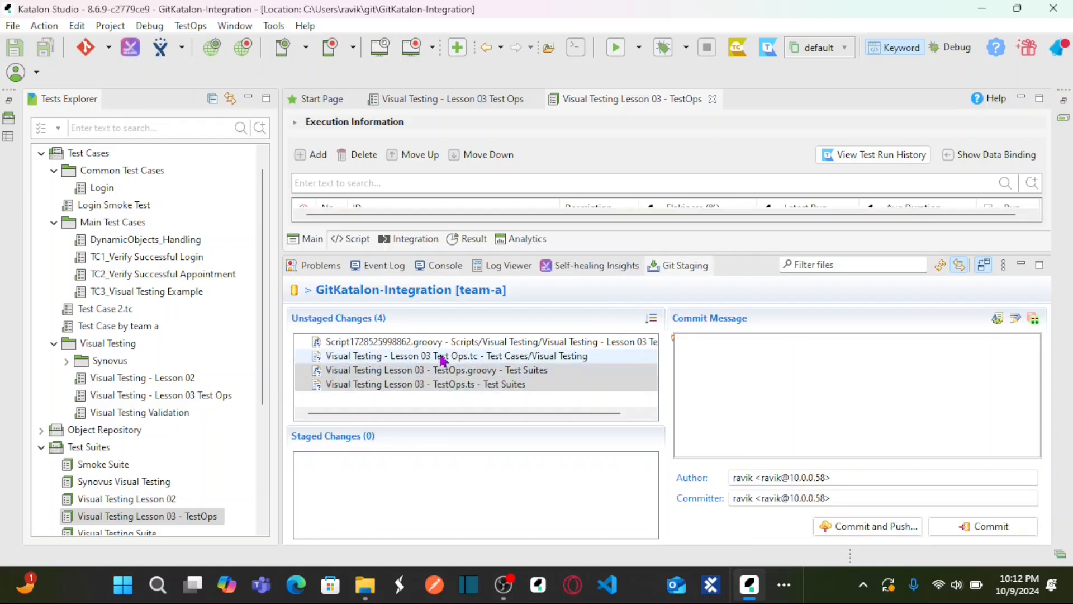
left_click(459, 357)
key("ctrl+a")
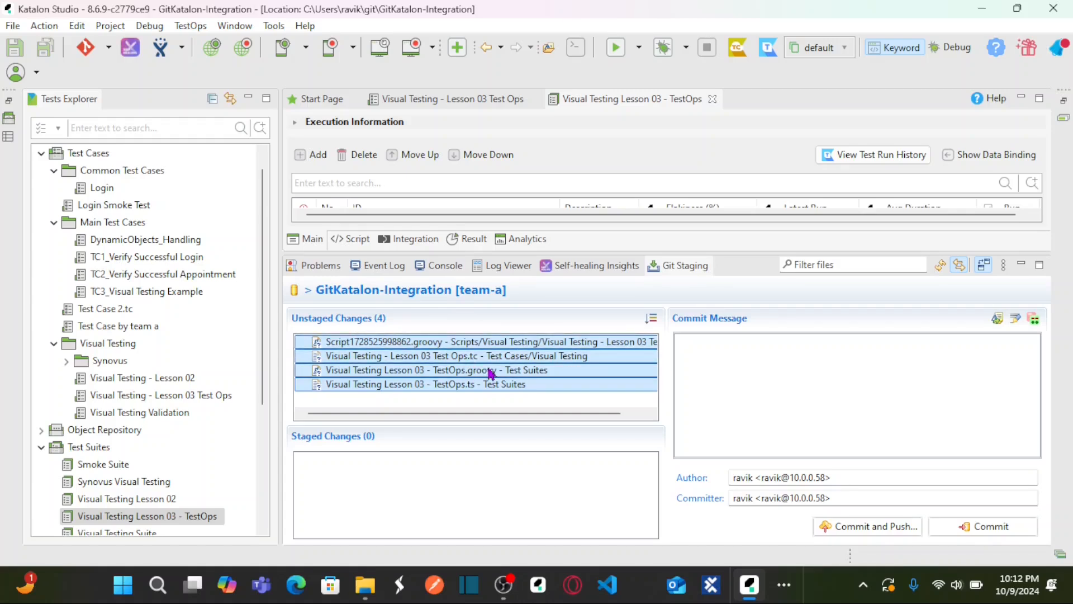
left_click_drag(489, 371, 429, 497)
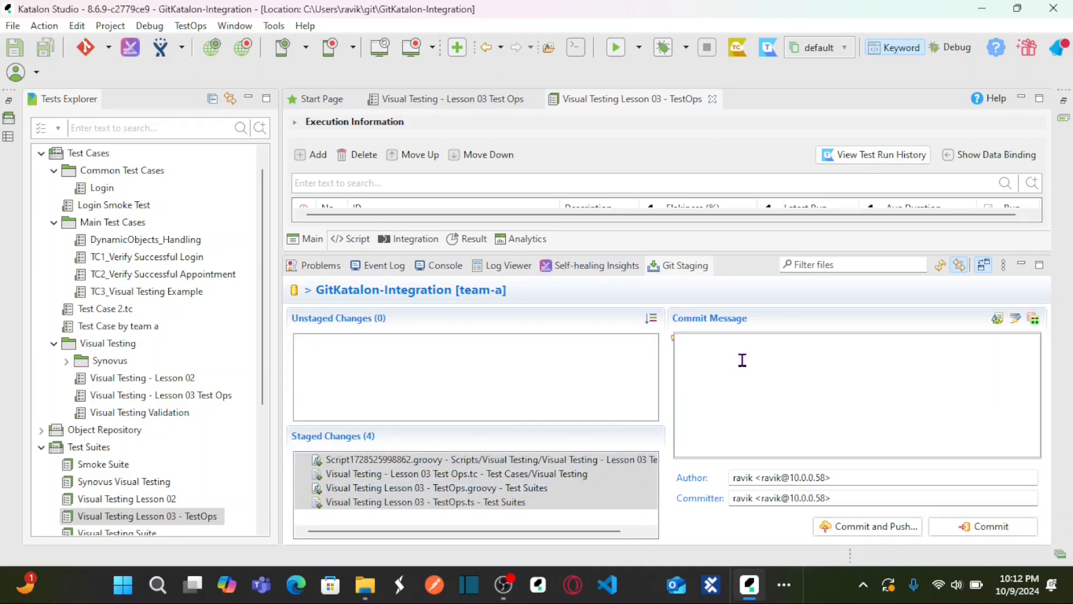
Step: Commit and push the staged files with the message "Test Scripts related to Visual Testing Lesson 03"
type("Test Scripts relat")
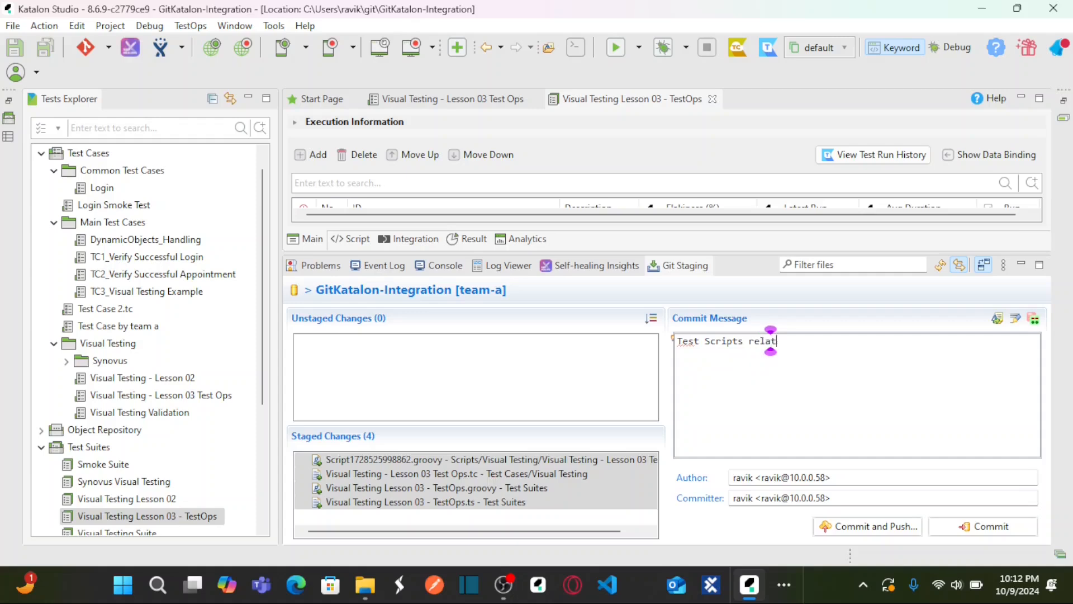
type("ed t")
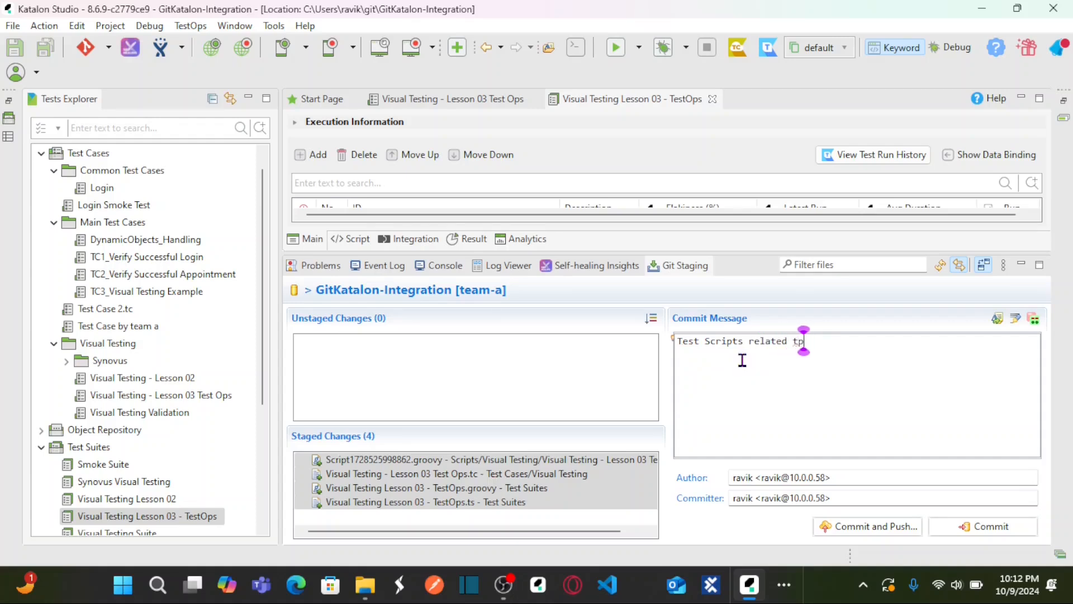
type("o Lesson 03")
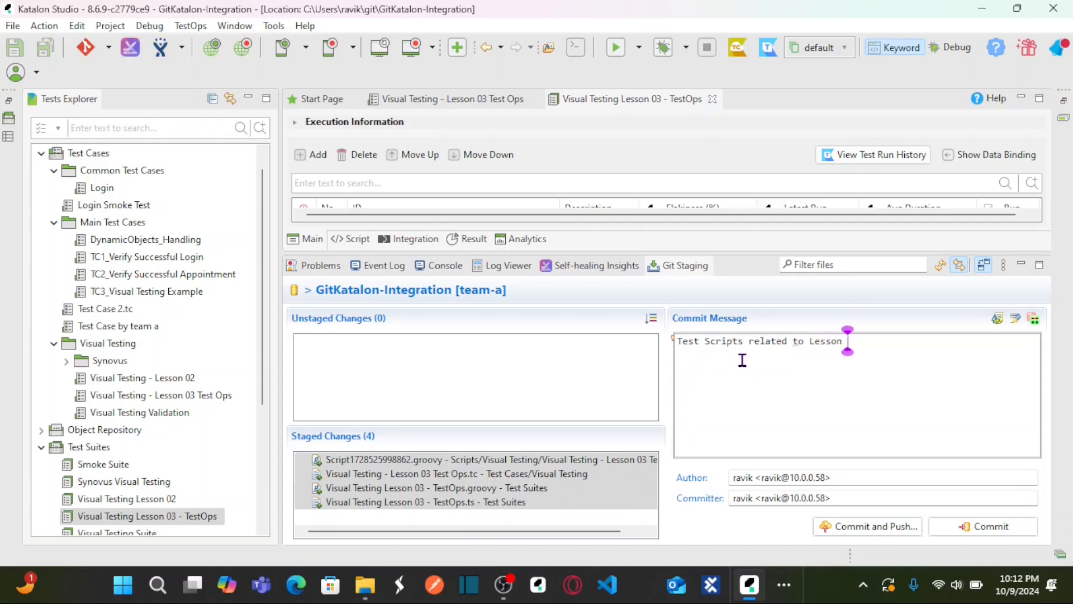
key("ctrl+Left")
key("ctrl+Left")
type("Visual Testing")
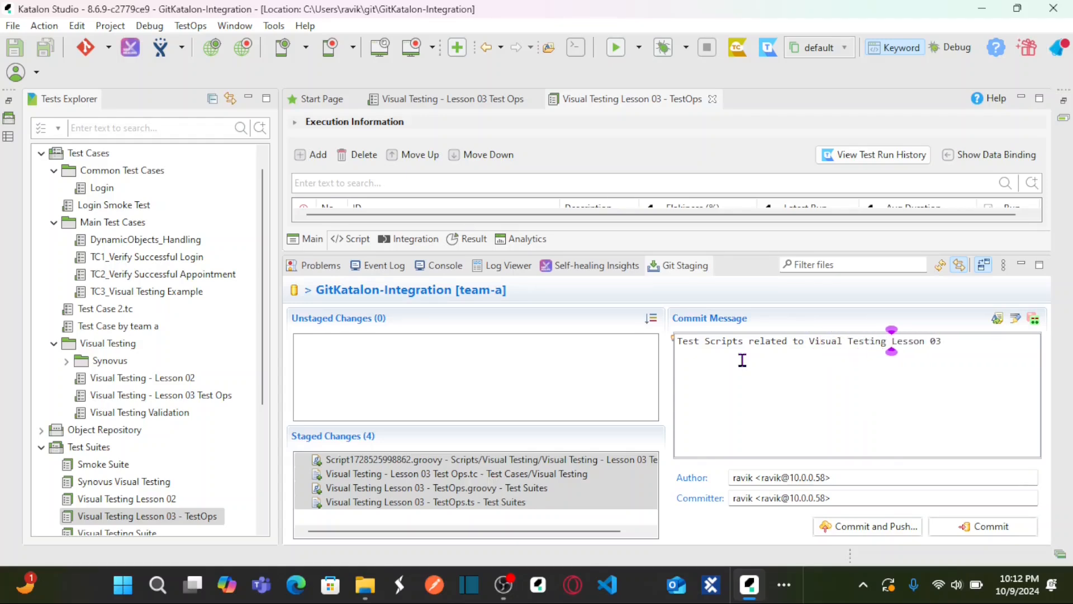
left_click(857, 528)
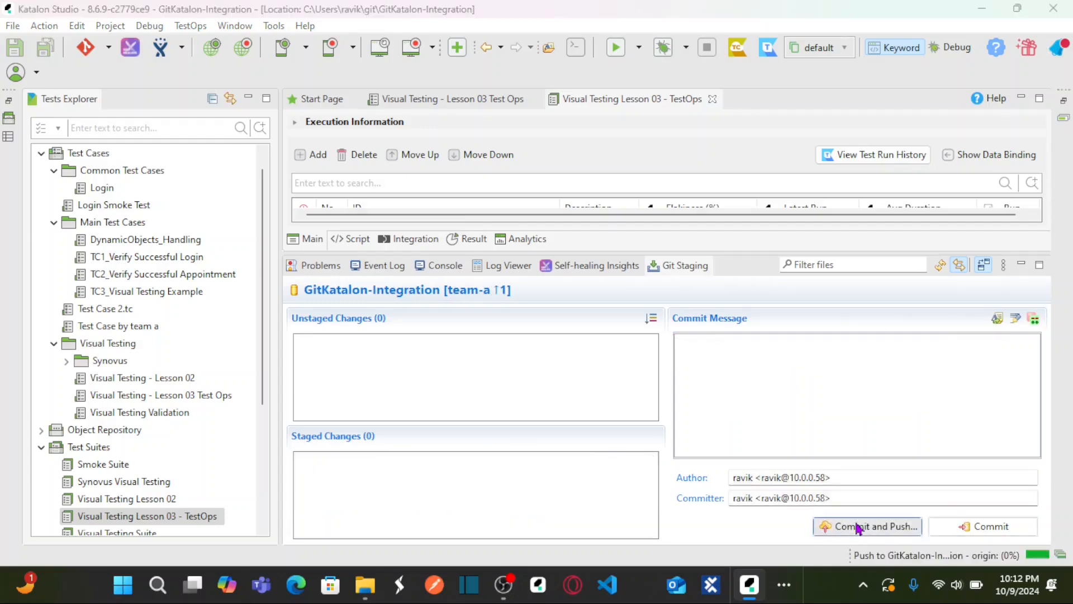
Step: Log in to the remote repository with the account username and the password, then shrink the Git Staging view
type("ravikaanth")
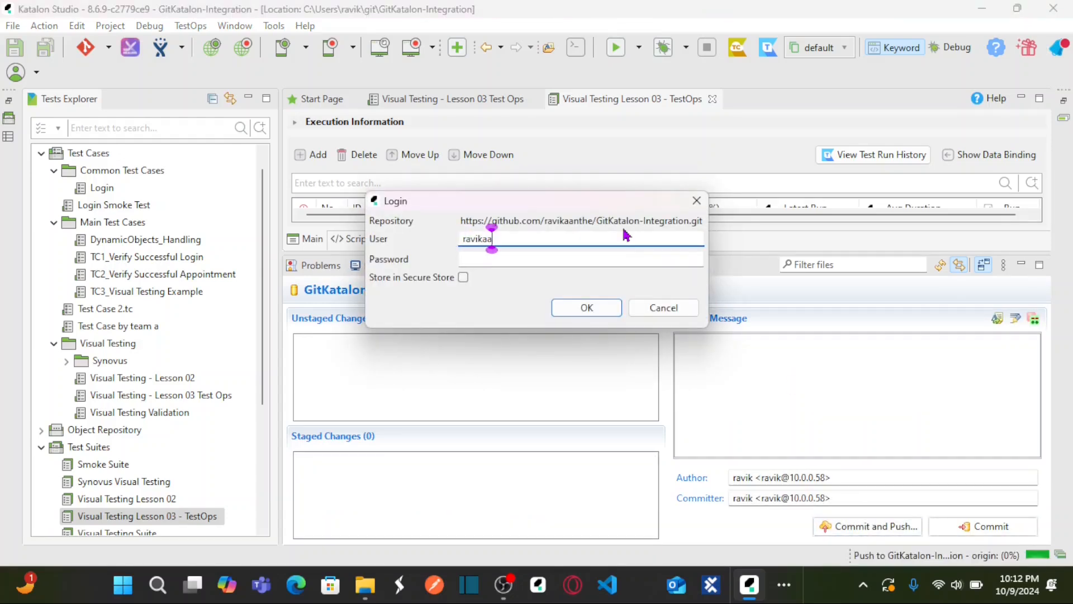
key("Tab")
left_click(625, 234)
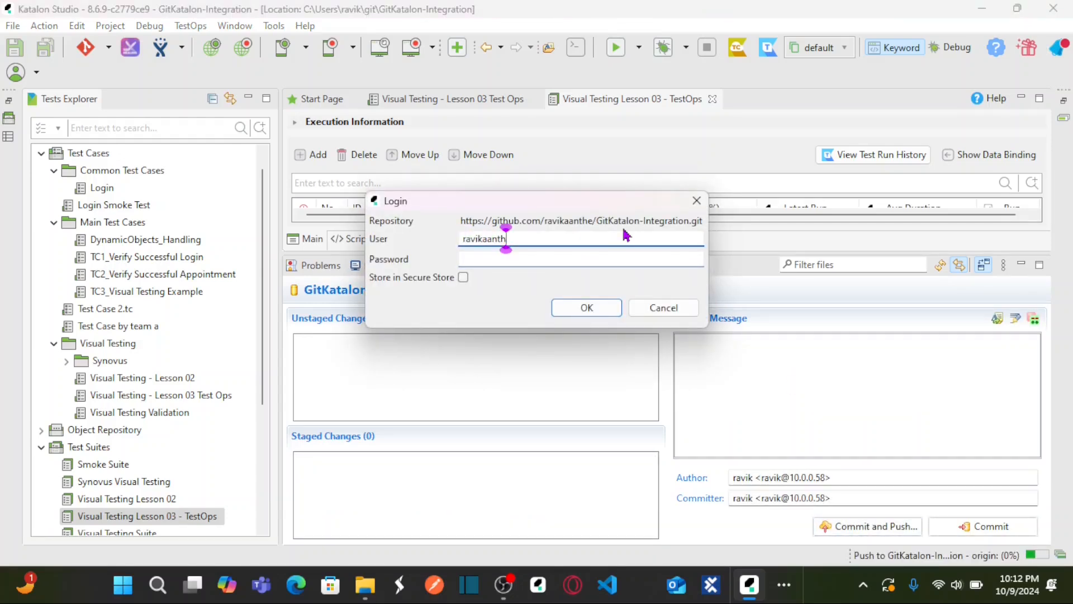
type("e")
key("Tab")
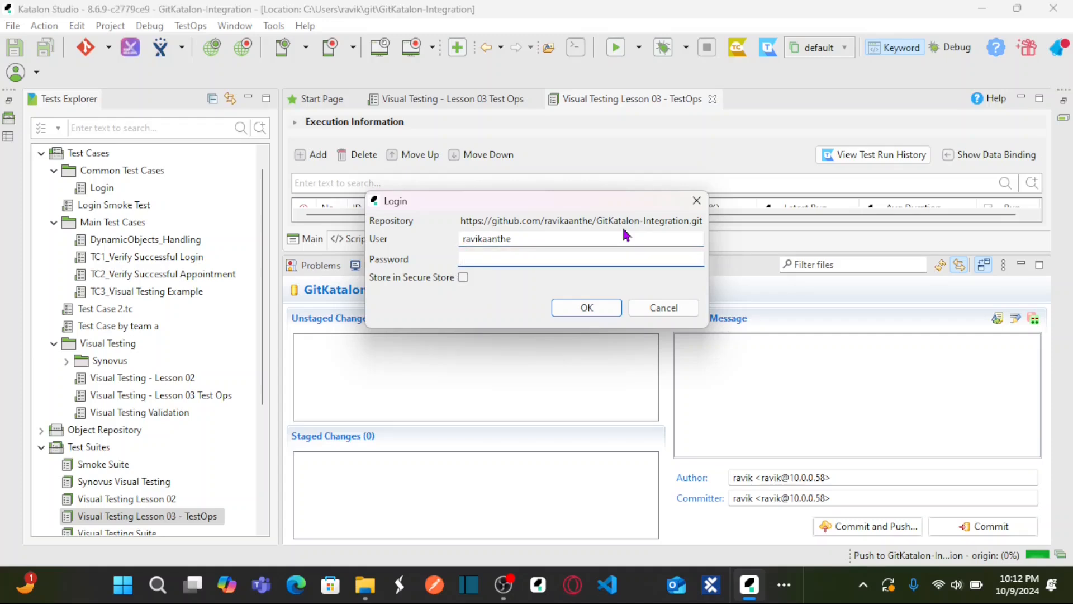
key("ctrl+v")
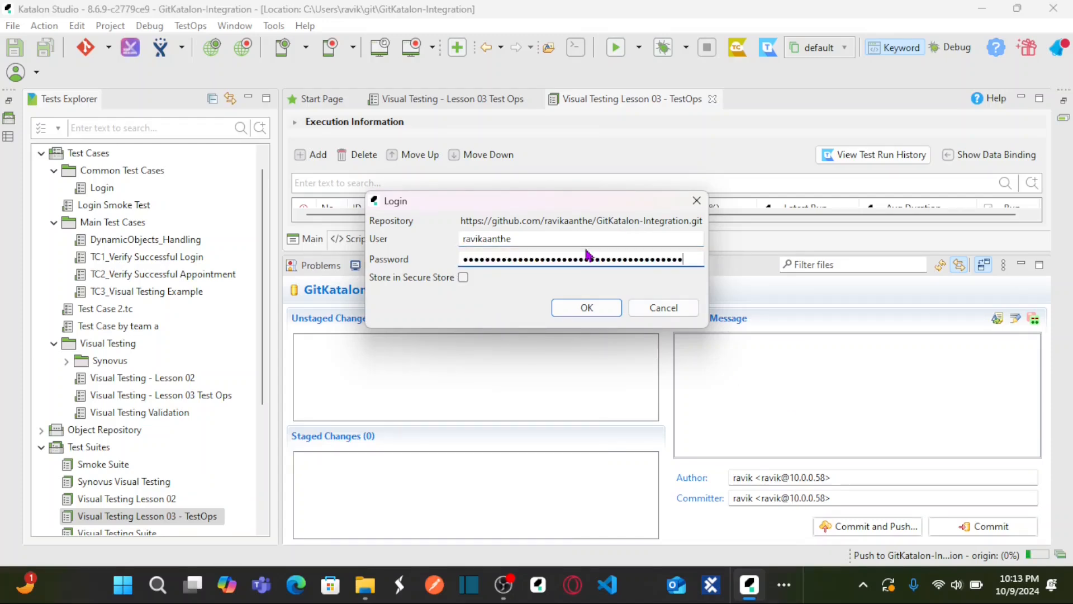
left_click(598, 311)
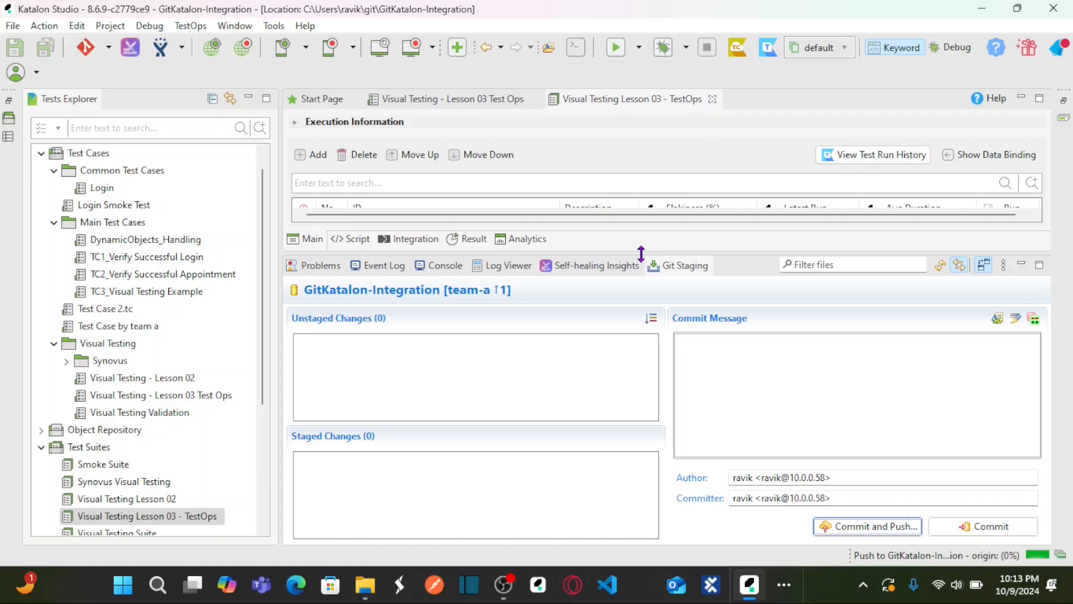
left_click_drag(638, 286, 641, 364)
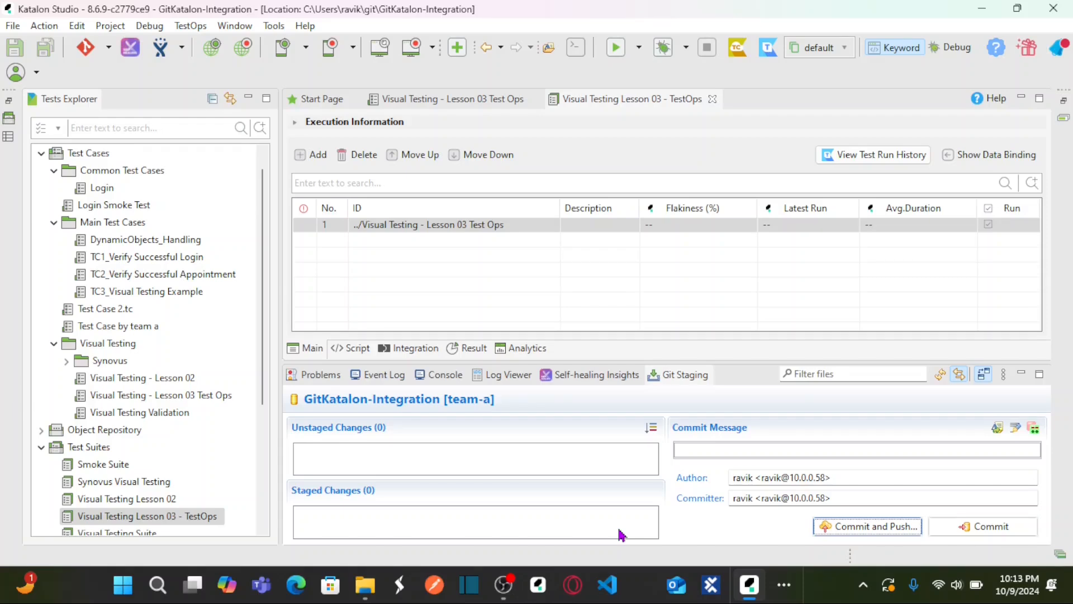
Step: Switch to Chrome and check the pushed files on the team-a branch of the GitKatalon-Integration repository
left_click(785, 587)
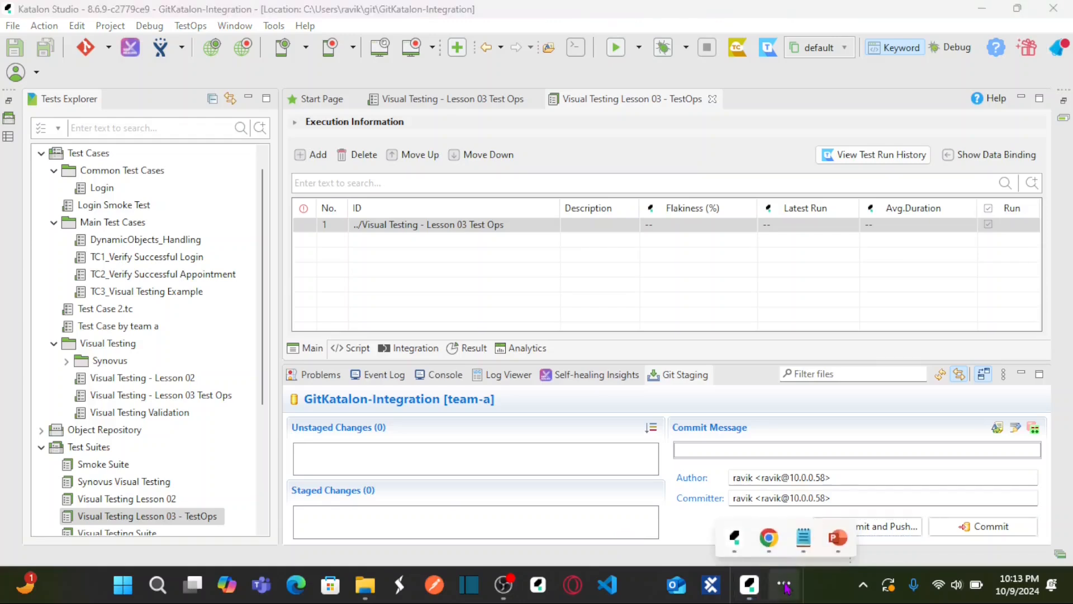
left_click(735, 536)
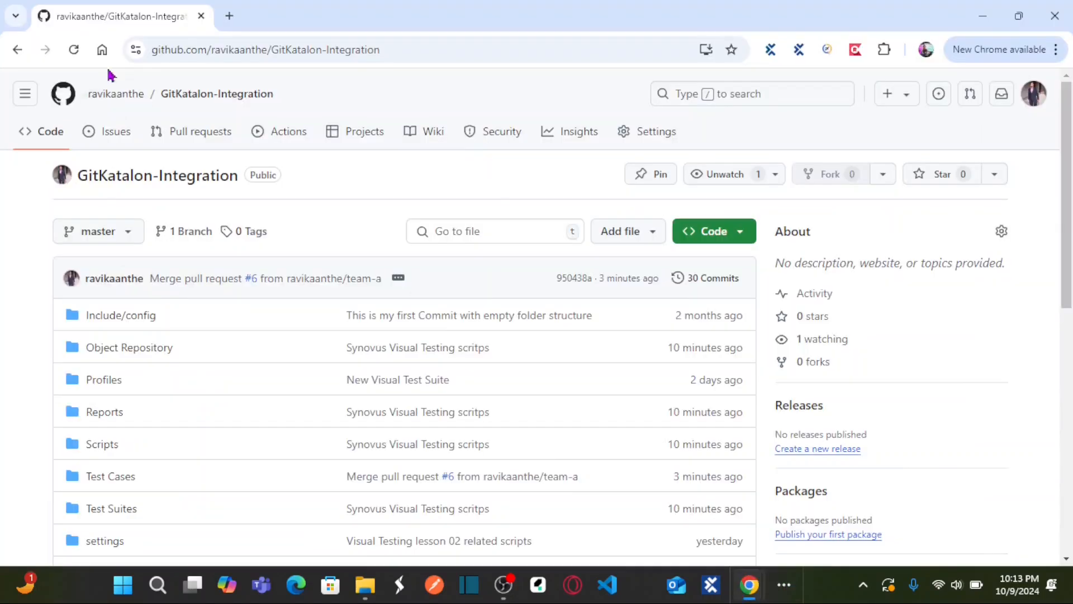
left_click(154, 183)
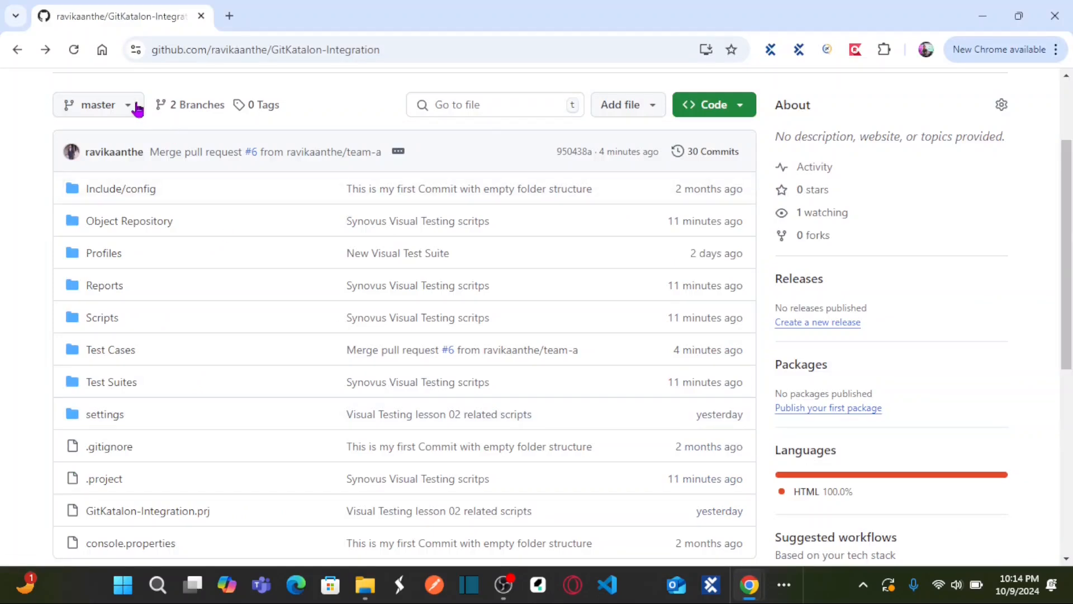
left_click(135, 109)
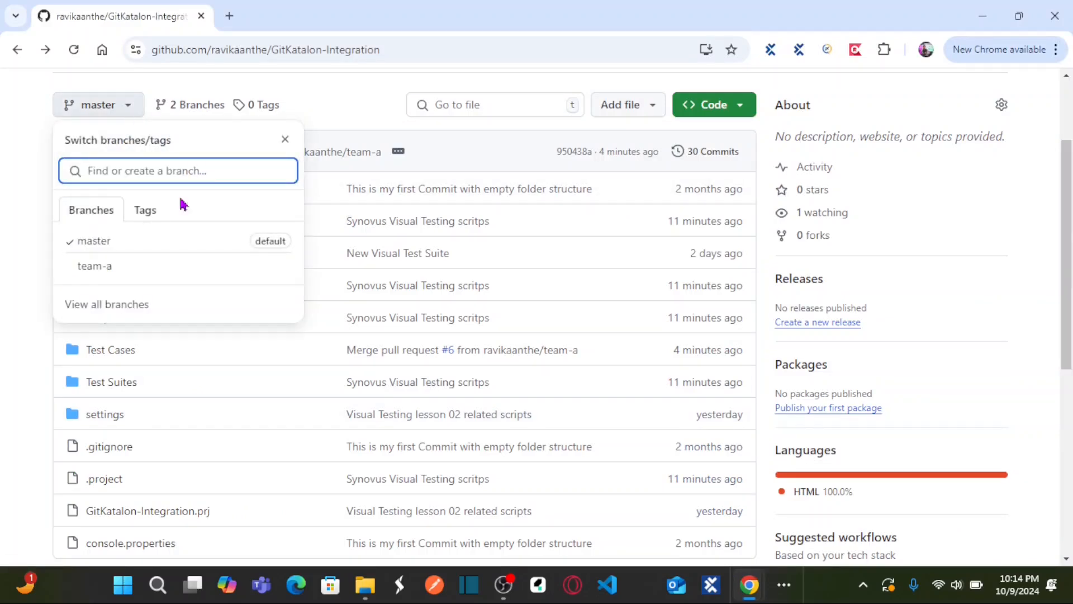
left_click(125, 263)
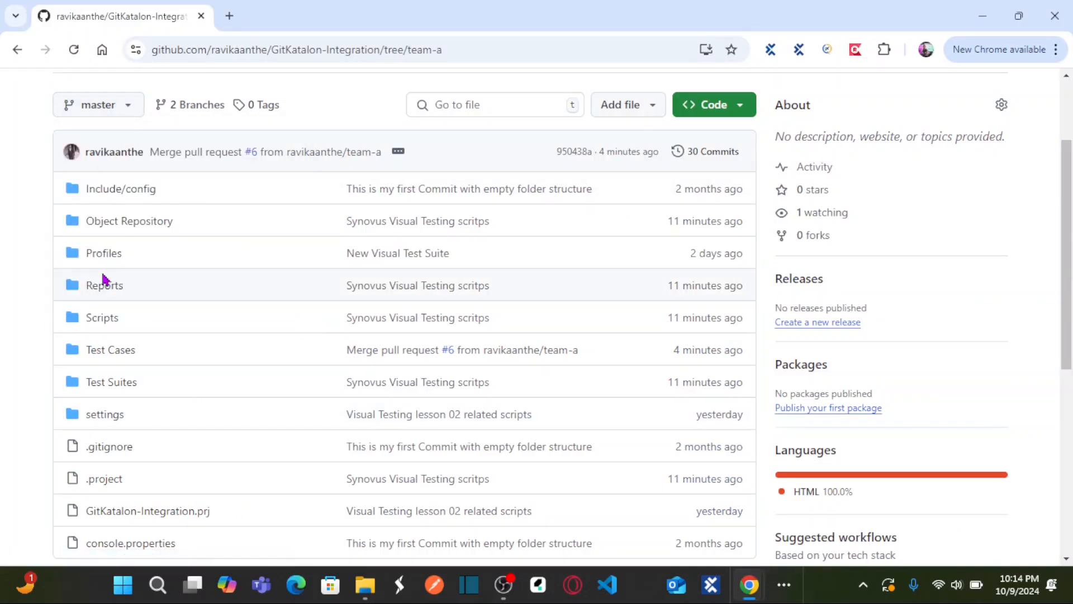
scroll(651, 278, "down", 4)
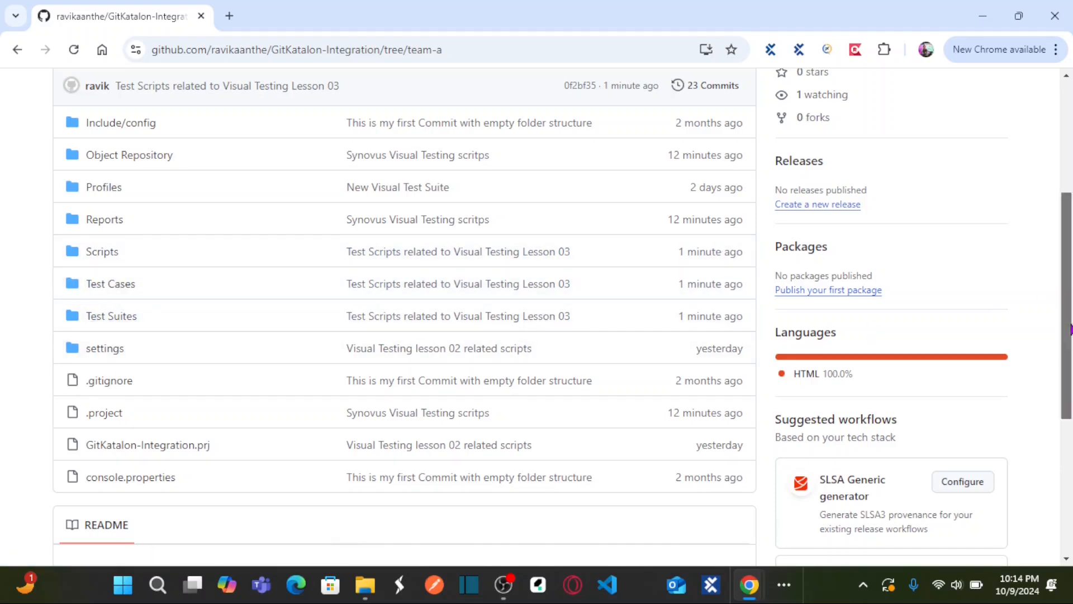
left_click_drag(1066, 302, 1054, 174)
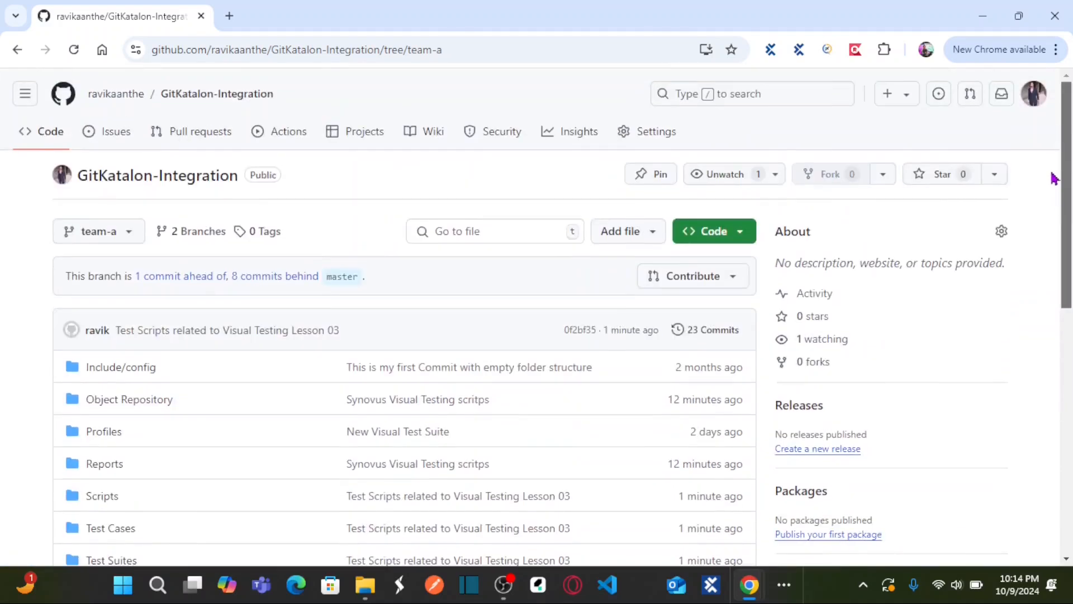
Step: Switch the repository view back to the master branch and inspect its latest merge commit
left_click(132, 234)
left_click(108, 367)
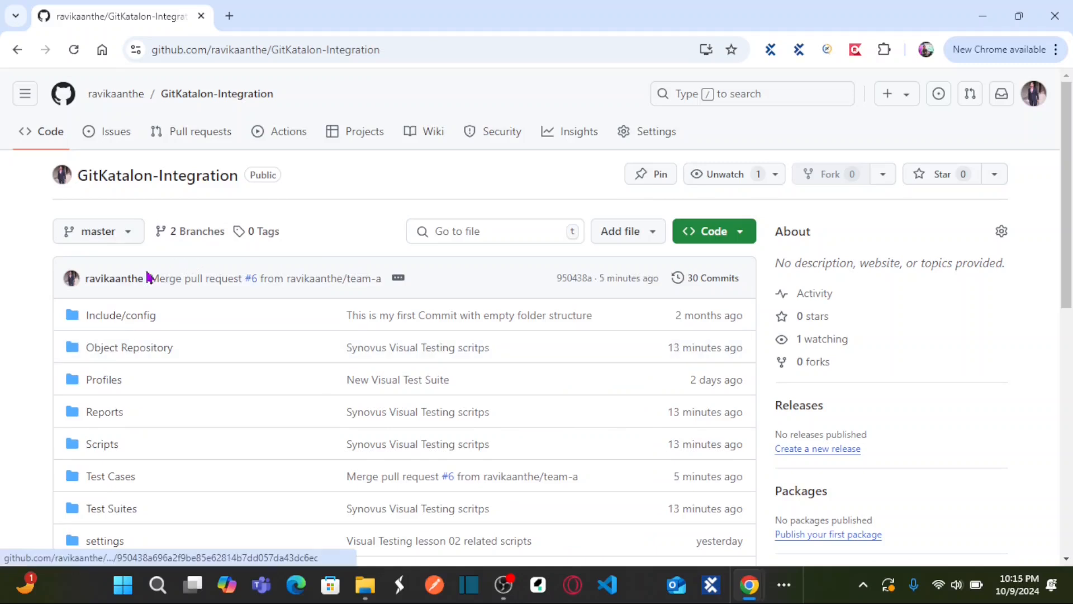
mouse_move(198, 284)
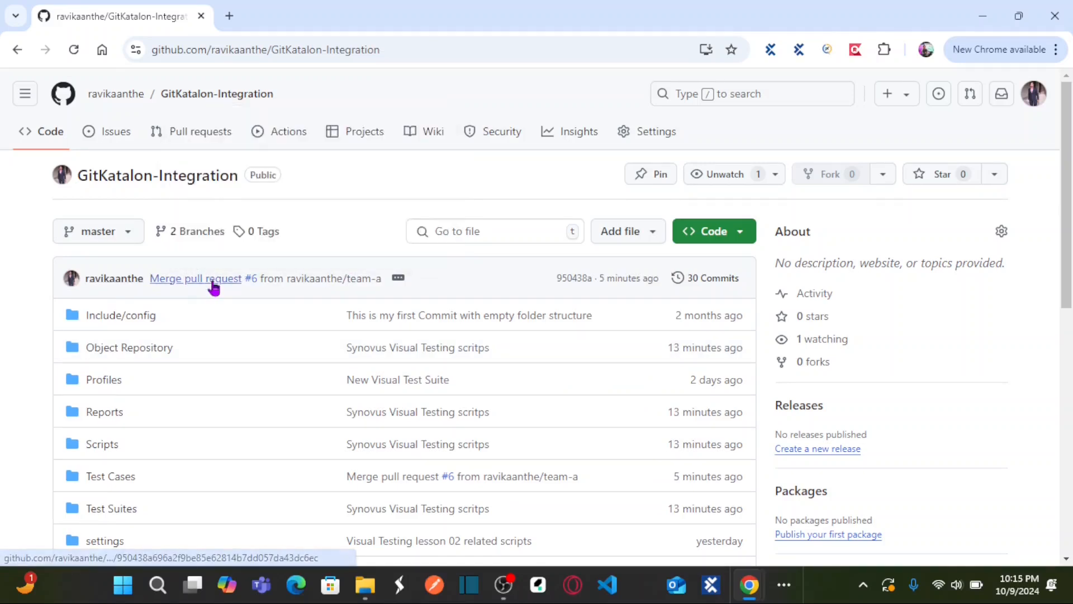
mouse_move(322, 282)
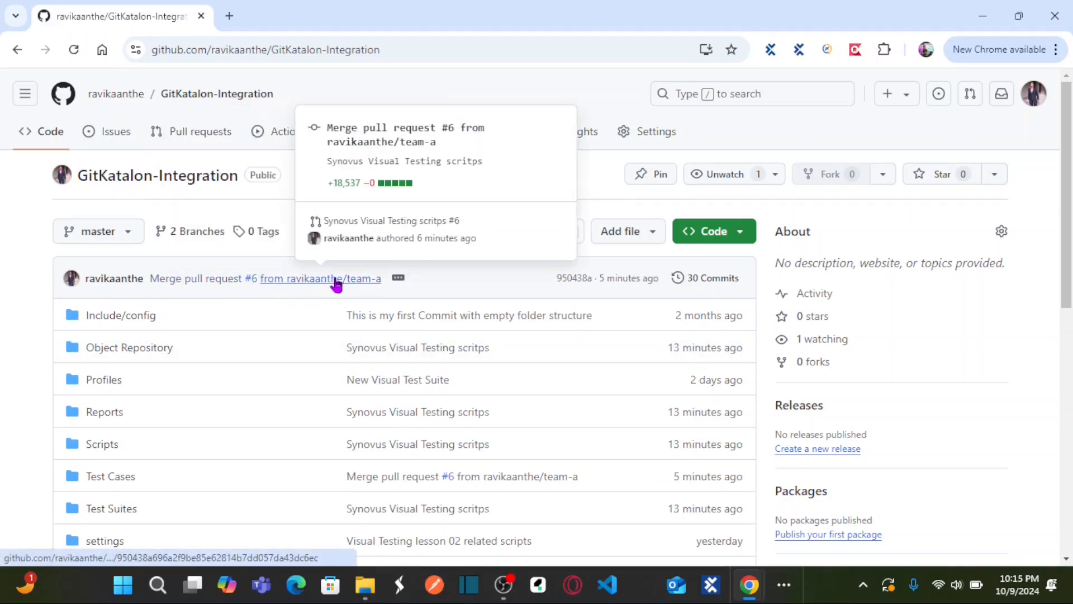
left_click(336, 284)
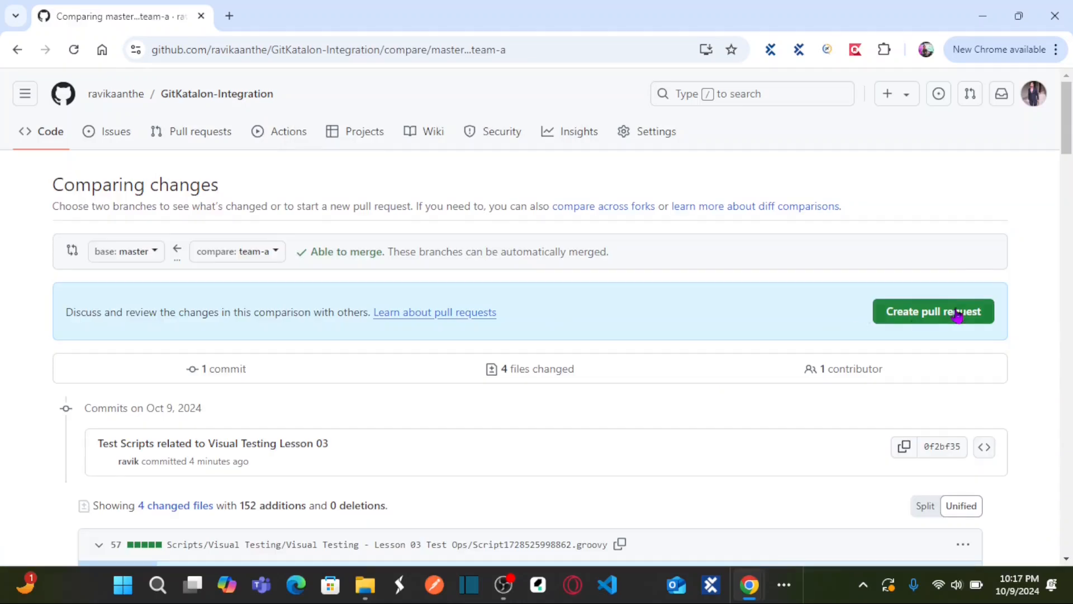
Step: Create a pull request from team-a into master titled "Test Scripts related to Visual Testing Lesson 03"
left_click(955, 317)
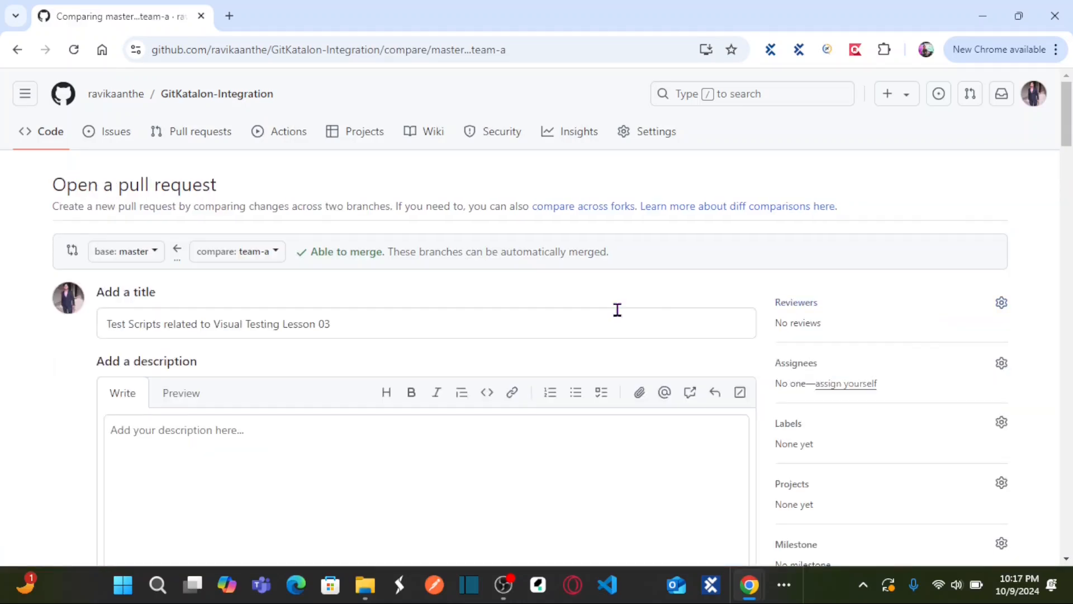
scroll(738, 224, "down", 8)
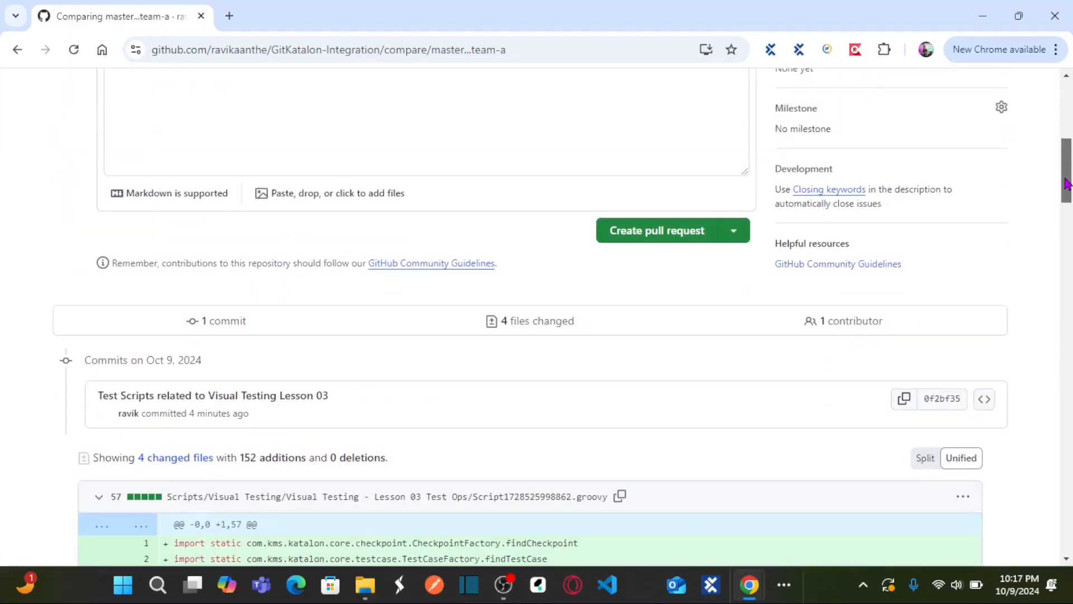
left_click(667, 244)
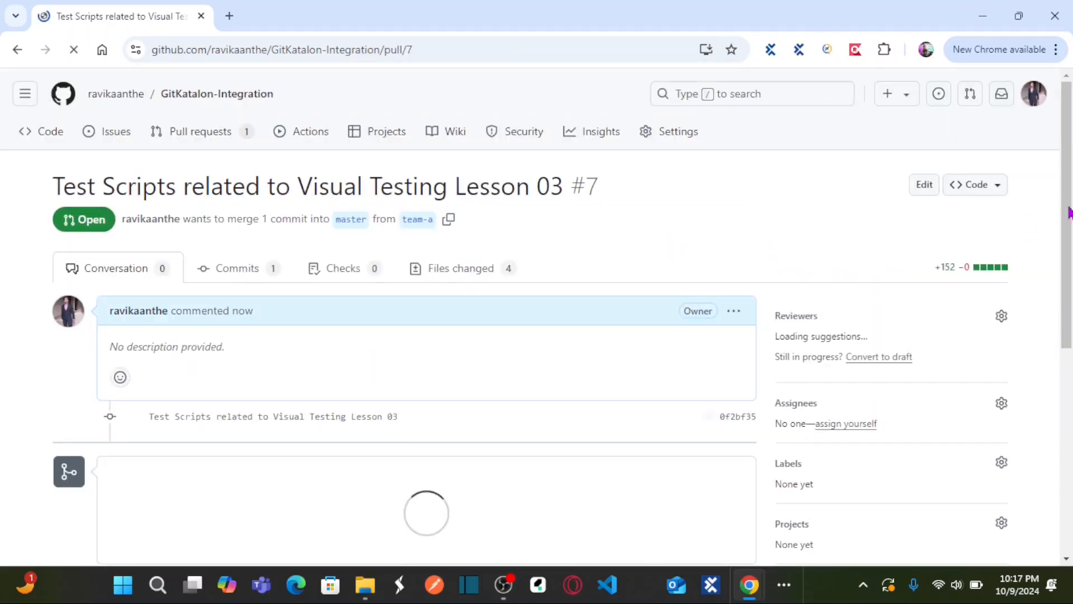
Step: Merge the Visual Testing Lesson 03 pull request into master and confirm the merge
left_click_drag(1062, 157, 1069, 254)
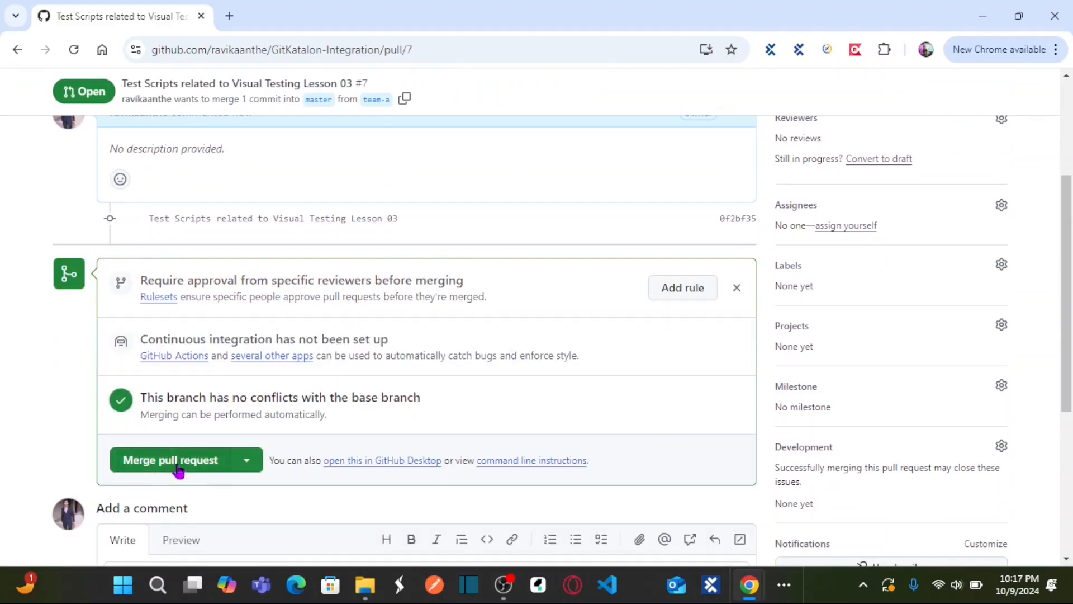
left_click(164, 469)
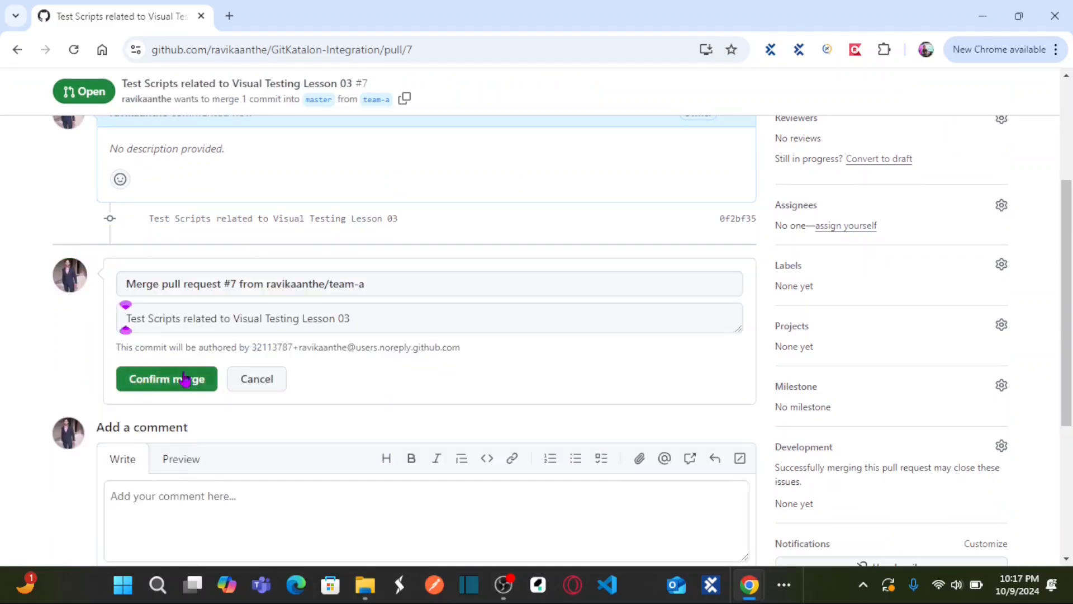
left_click(165, 382)
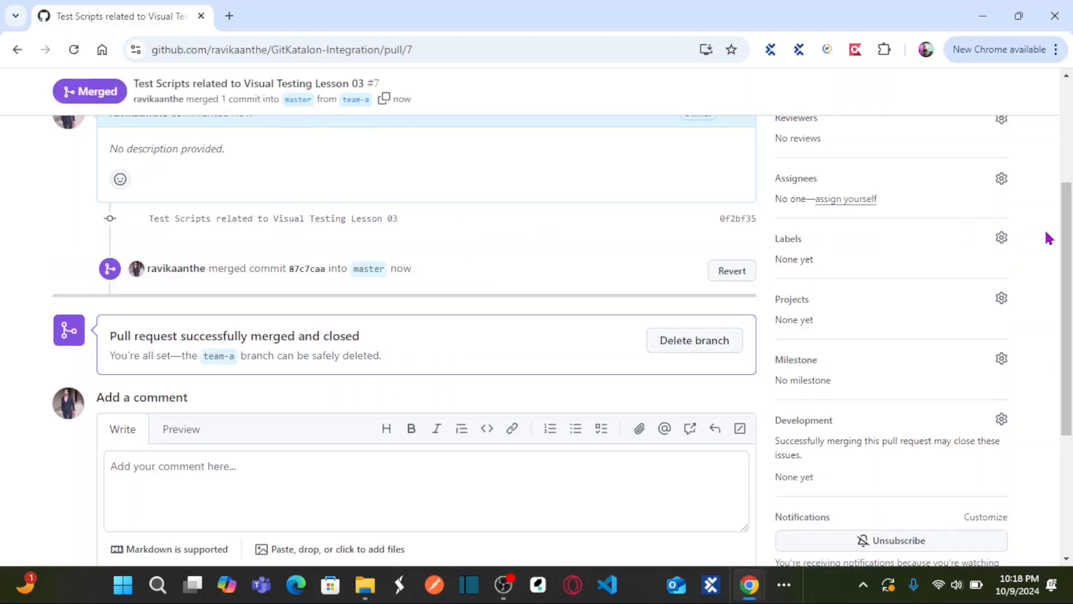
Step: Delete the merged team-a branch from the pull request page and return to the pull request's title
left_click_drag(1071, 280, 1064, 172)
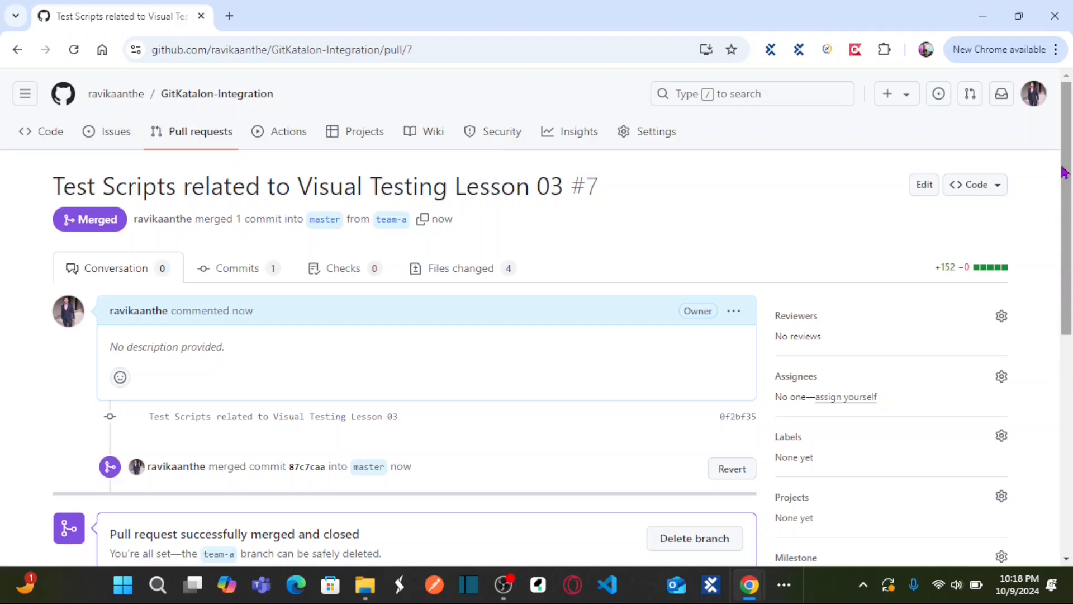
left_click_drag(1067, 182, 1068, 268)
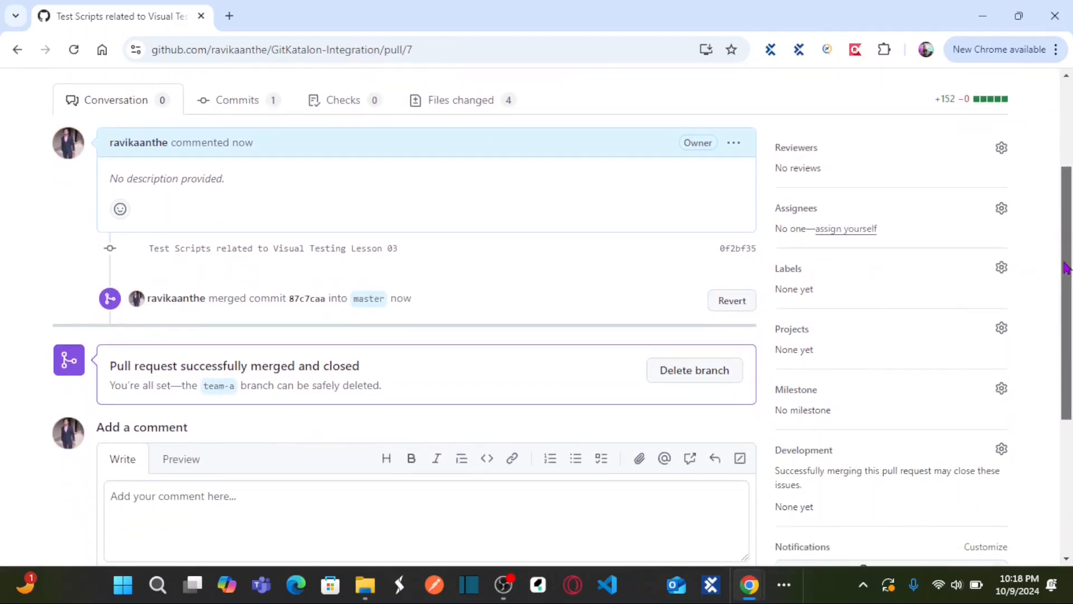
left_click(684, 372)
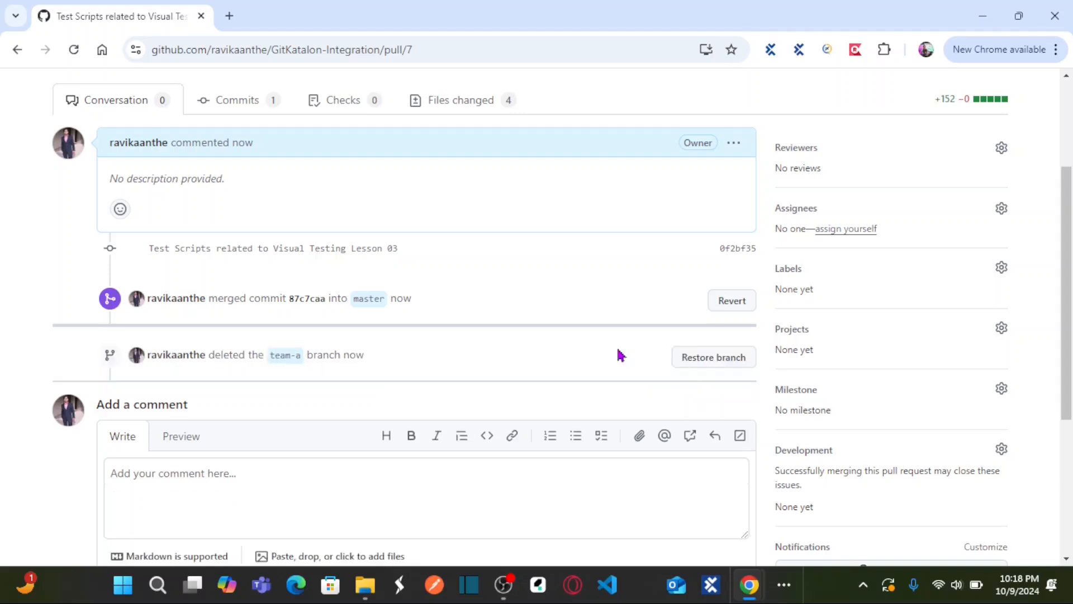
scroll(270, 287, "up", 3)
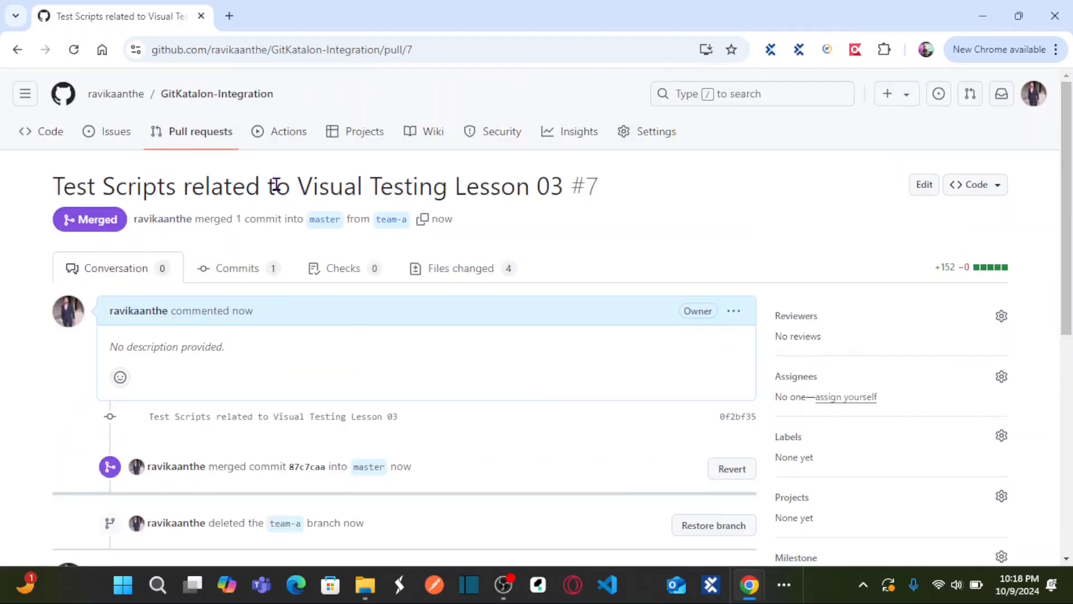
Step: Inspect the Visual Testing folder inside Test Cases on the GitKatalon-Integration master branch, and return to the repository root
left_click(193, 101)
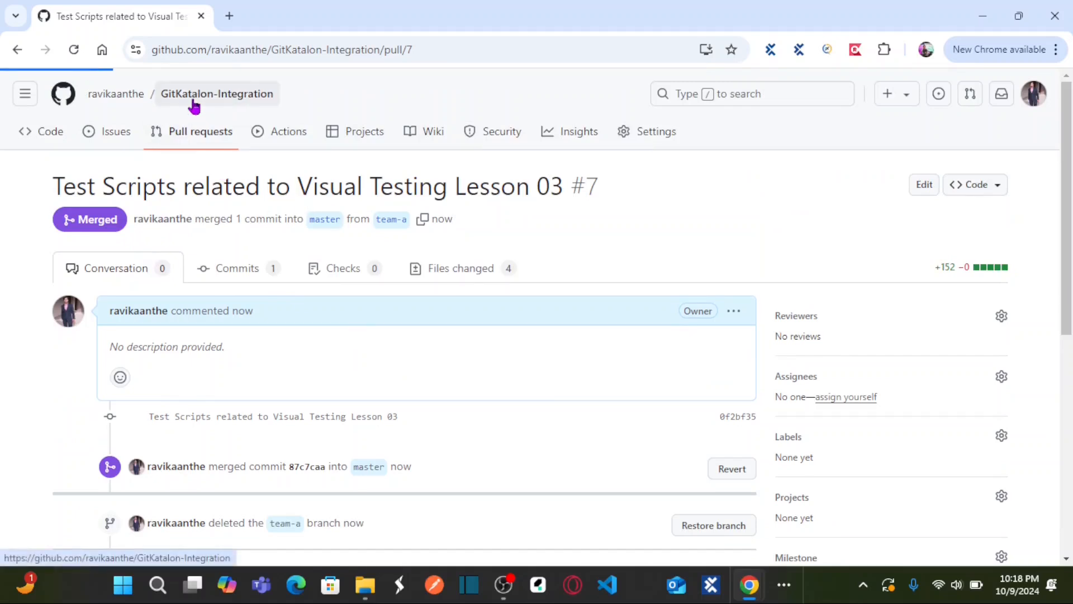
left_click_drag(1066, 187, 1063, 297)
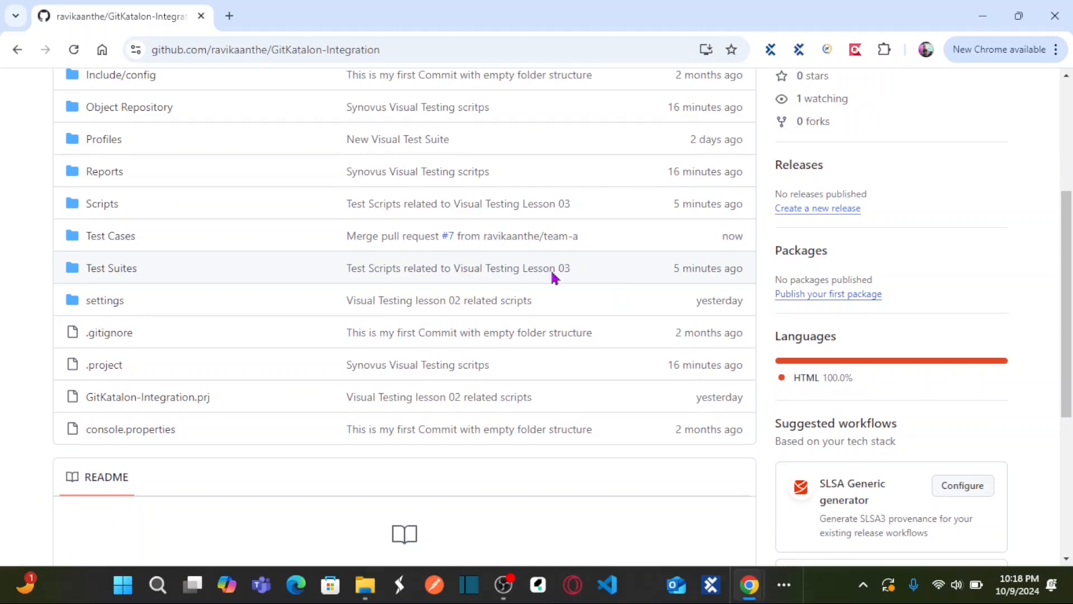
left_click(99, 246)
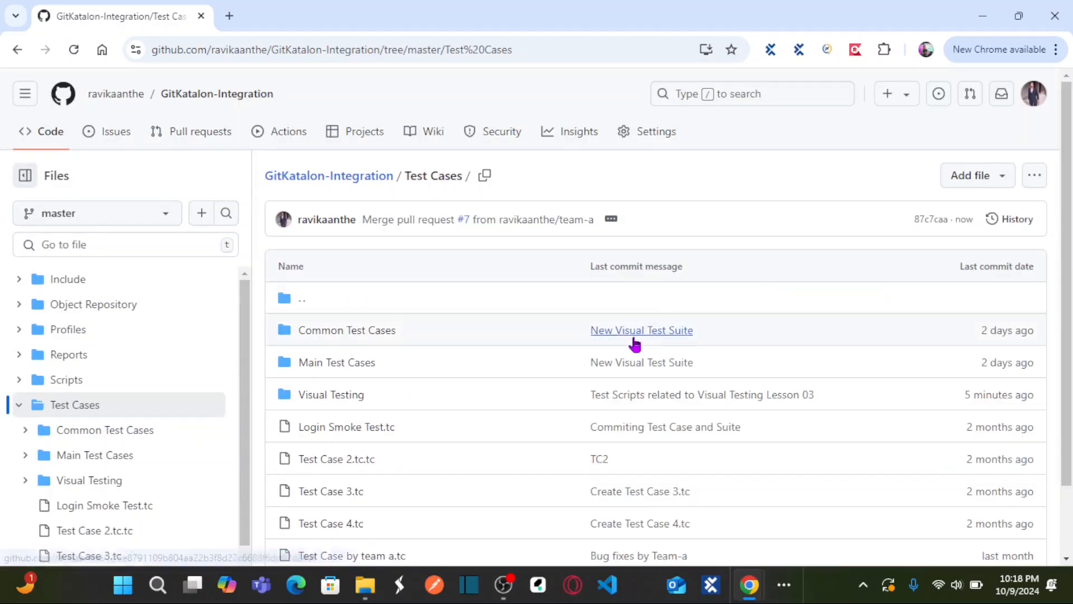
scroll(599, 366, "down", 2)
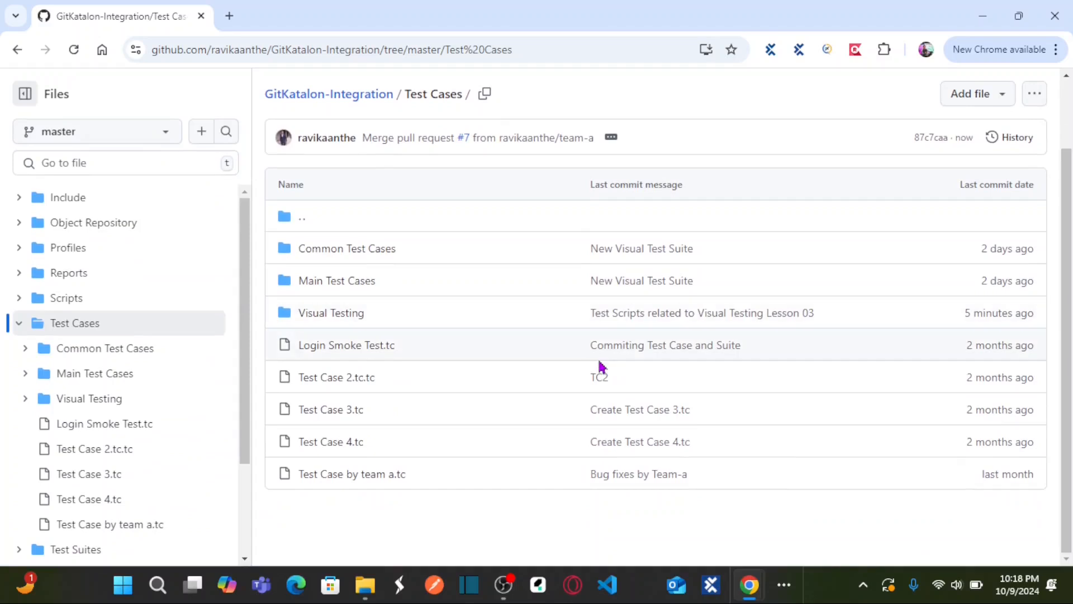
left_click(327, 315)
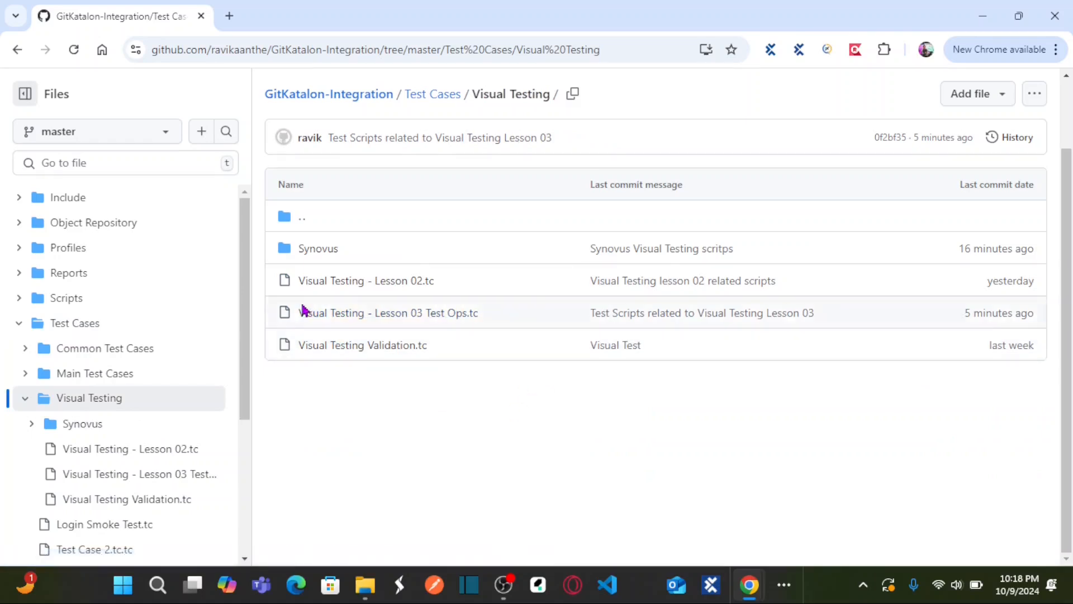
left_click(377, 100)
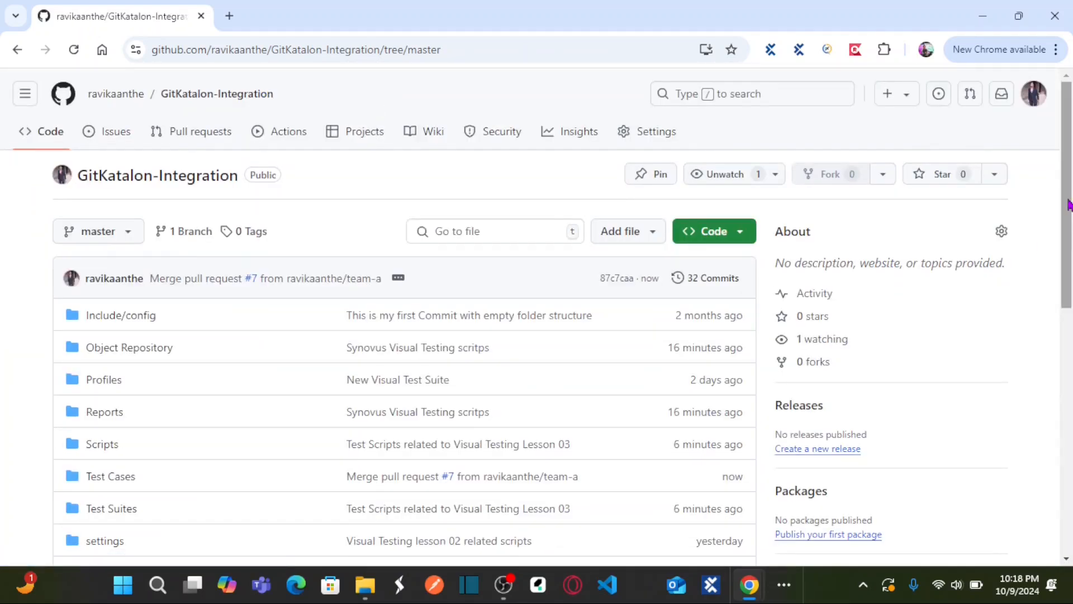
mouse_move(1067, 206)
left_mouse_down()
mouse_move(1068, 299)
mouse_move(1067, 201)
left_mouse_up()
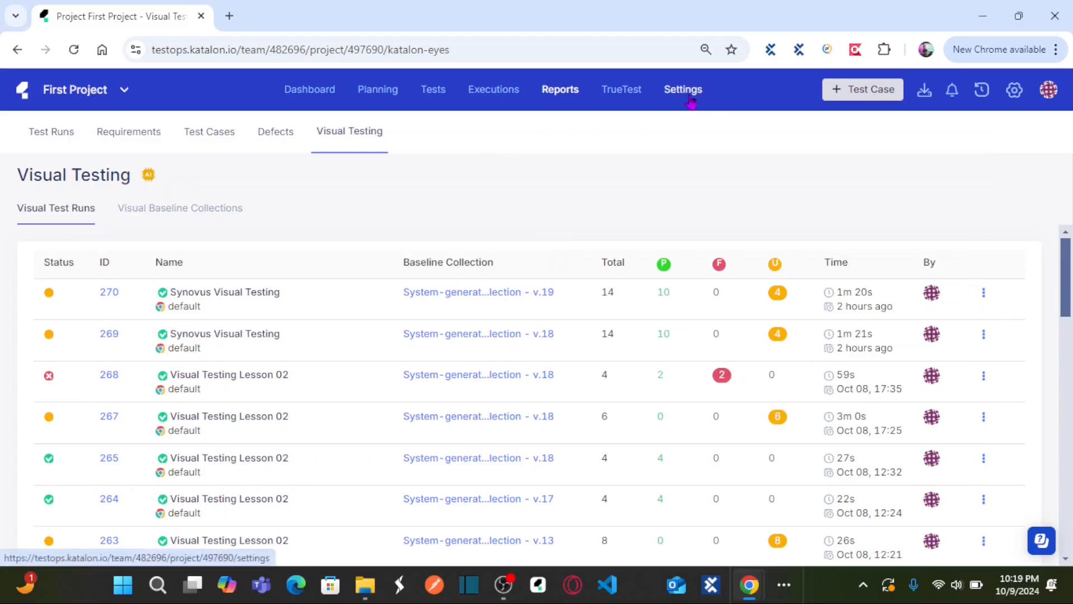
Step: Review the script repositories in the First Project settings in Katalon TestOps and compare GitKatalon-Integration.git with the GitHub repository
left_click(689, 97)
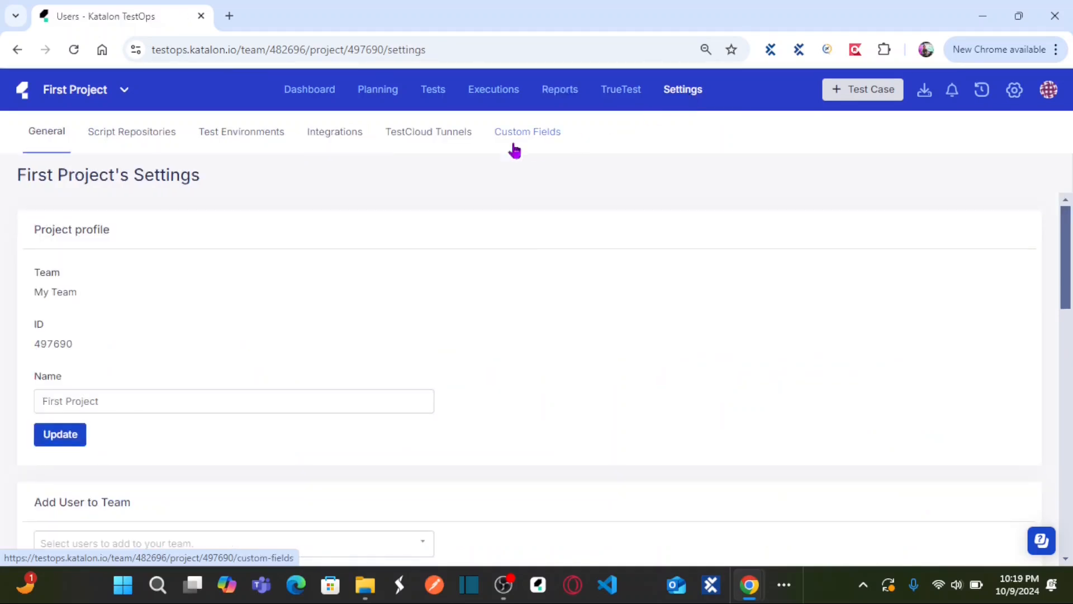
left_click(132, 134)
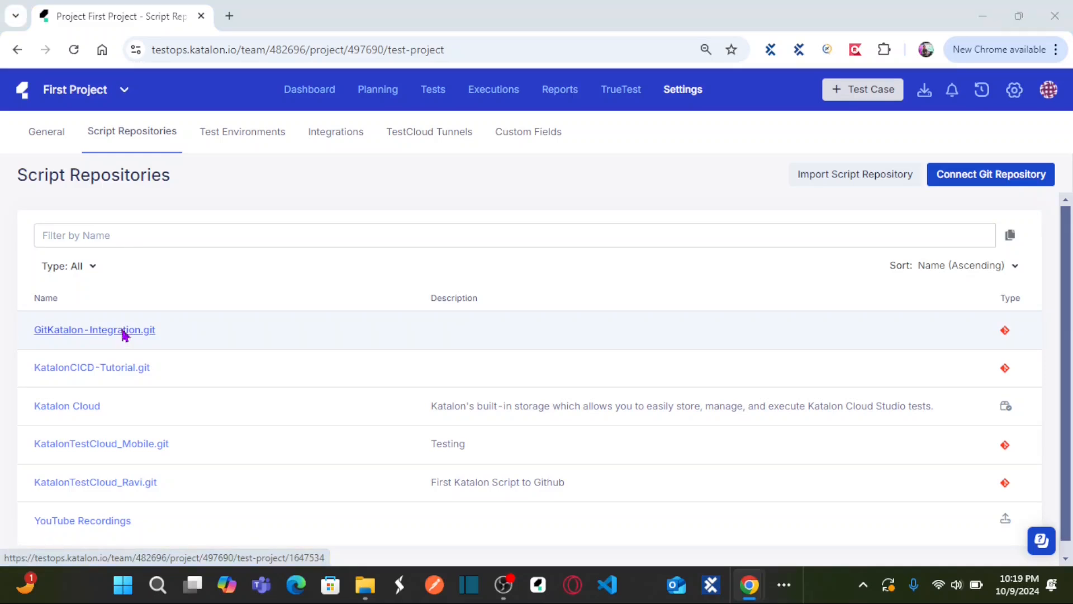
key("alt+Tab")
key("alt+Tab")
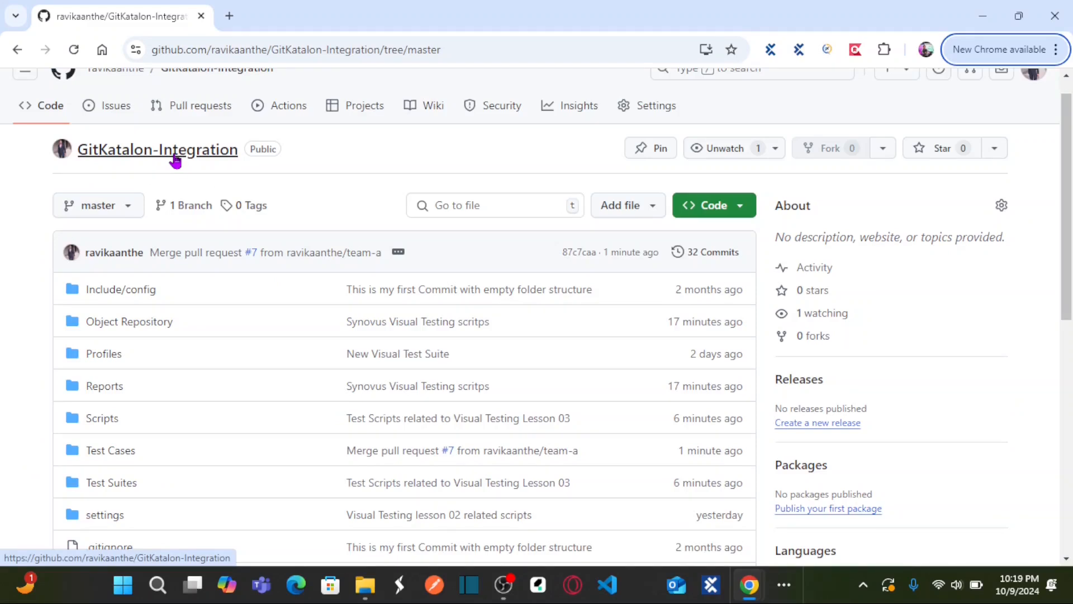
key("alt+Tab")
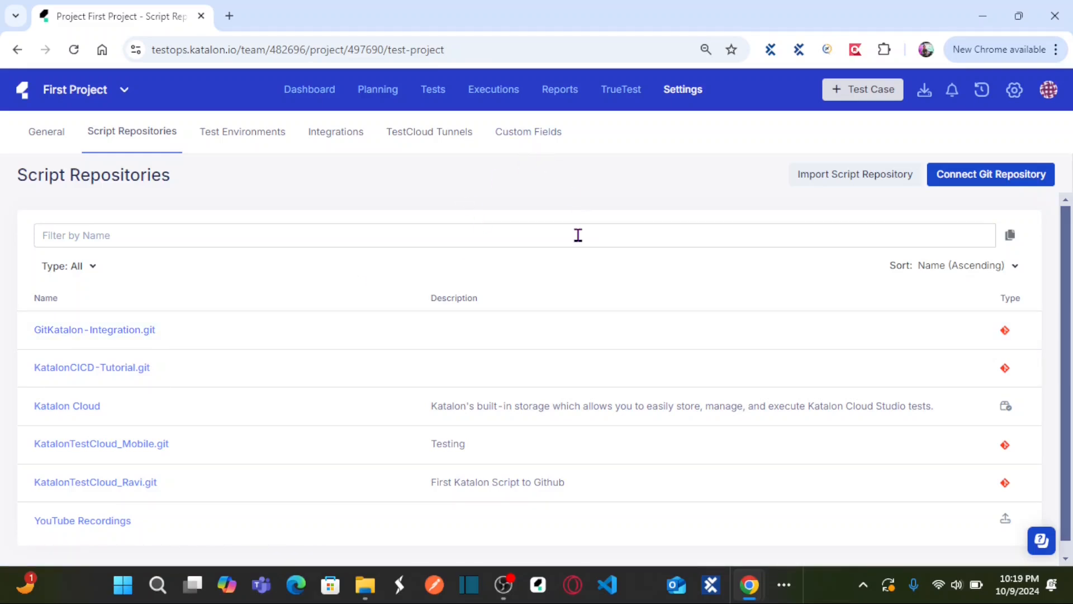
key("alt+Tab")
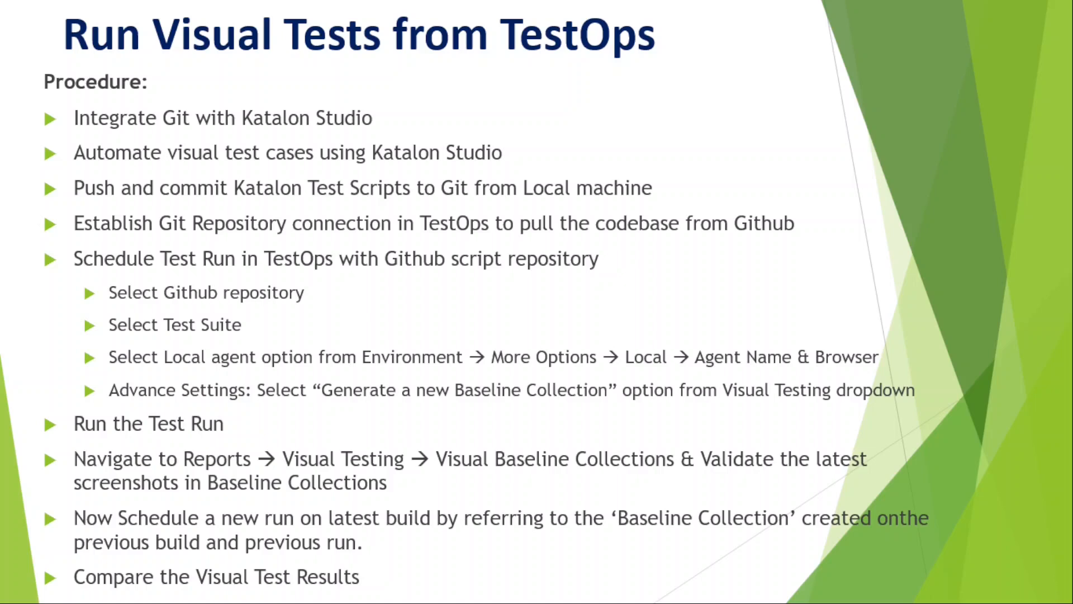
key("alt+Tab")
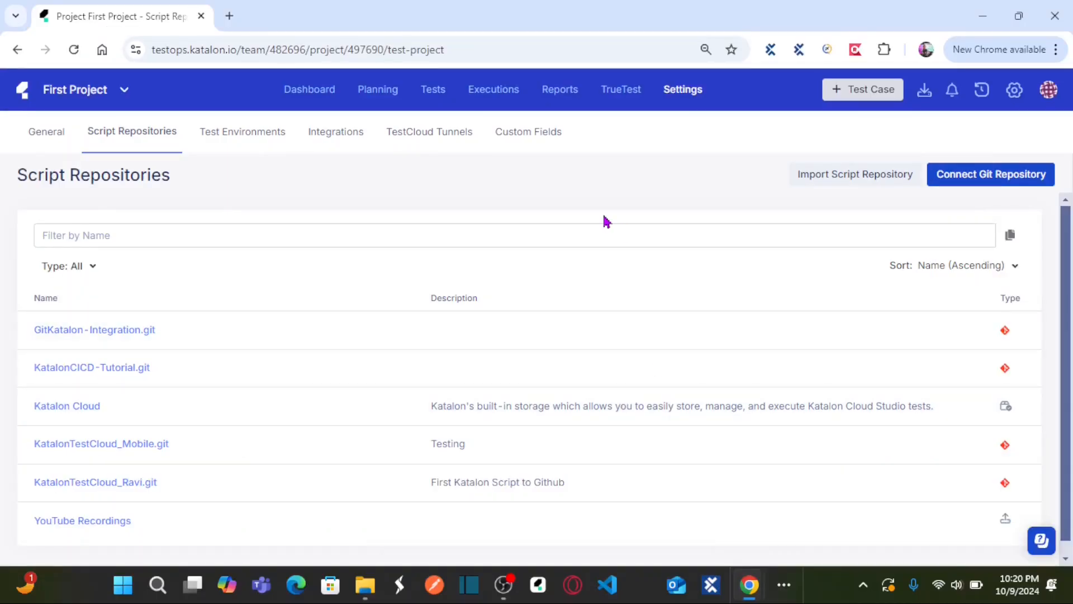
Step: Start scheduling a new test run from the project's executions and name it "Visual Test Run Lesson 03"
left_click(509, 98)
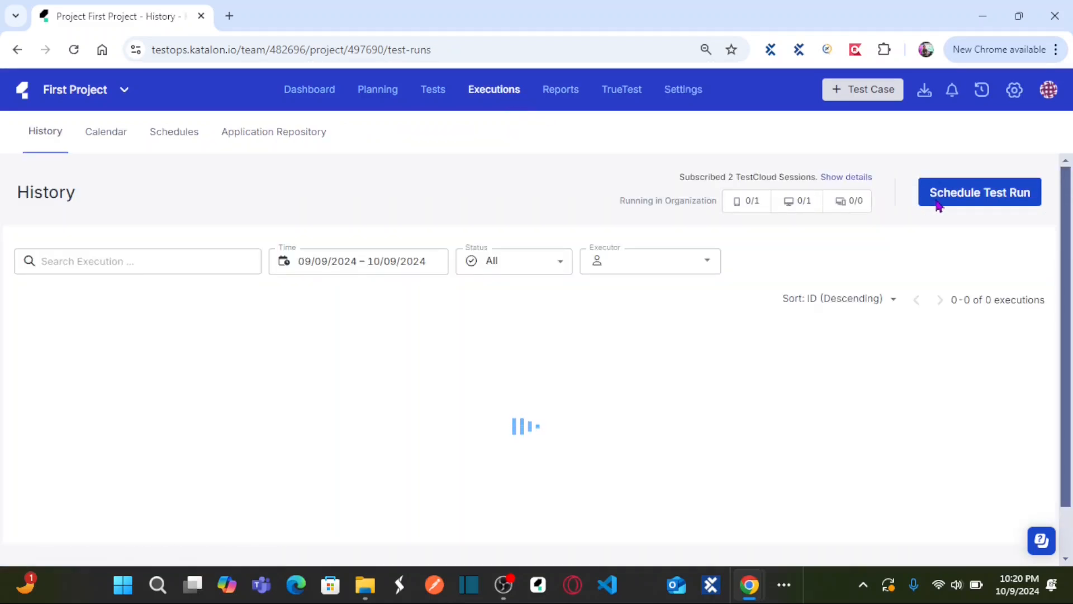
left_click(961, 195)
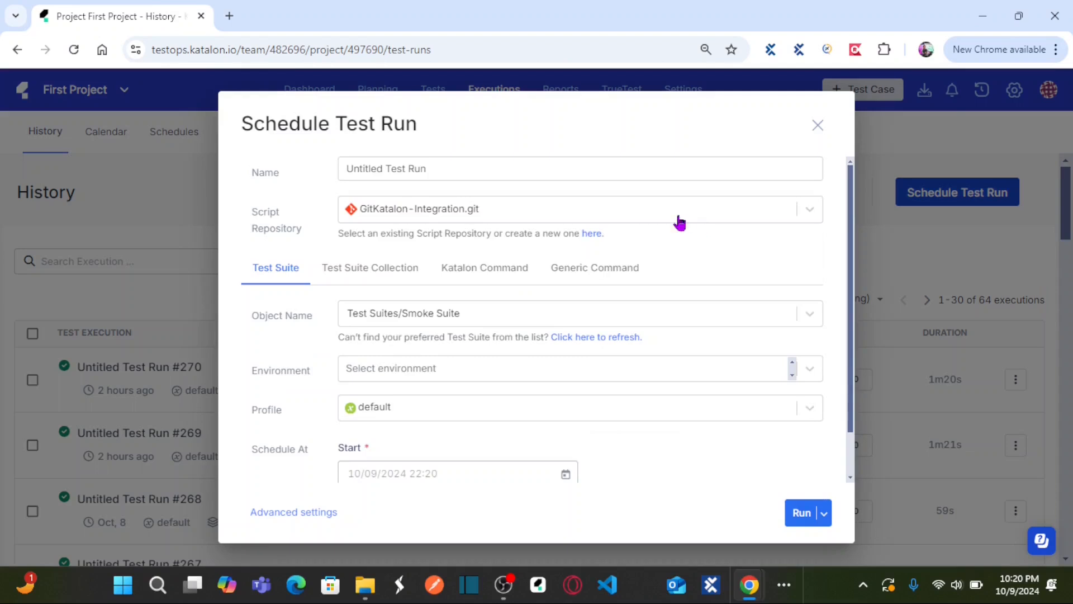
left_click(551, 173)
key("ctrl+a")
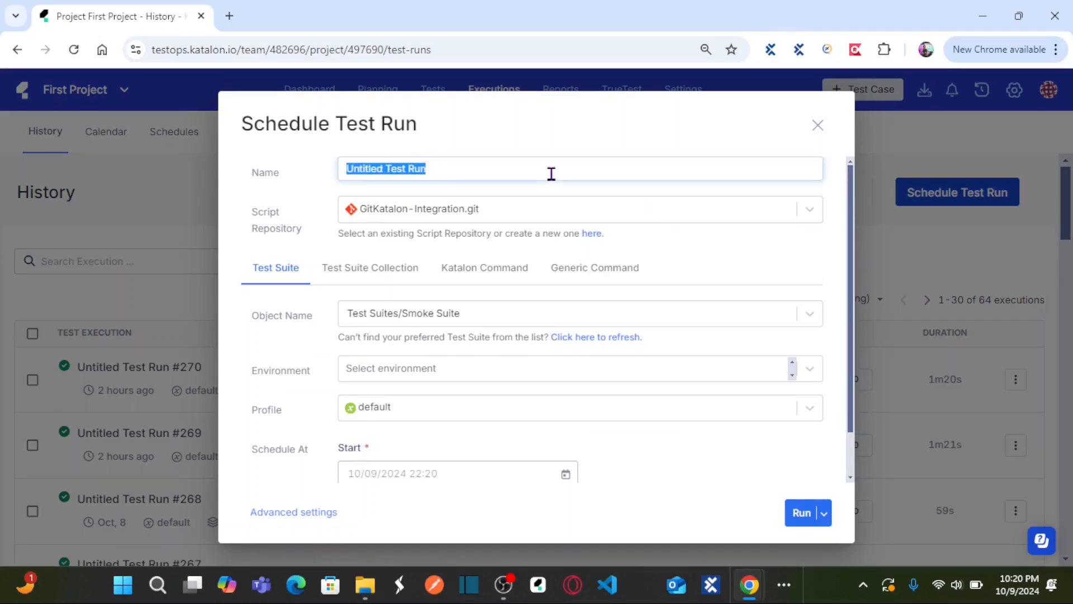
type("Visual")
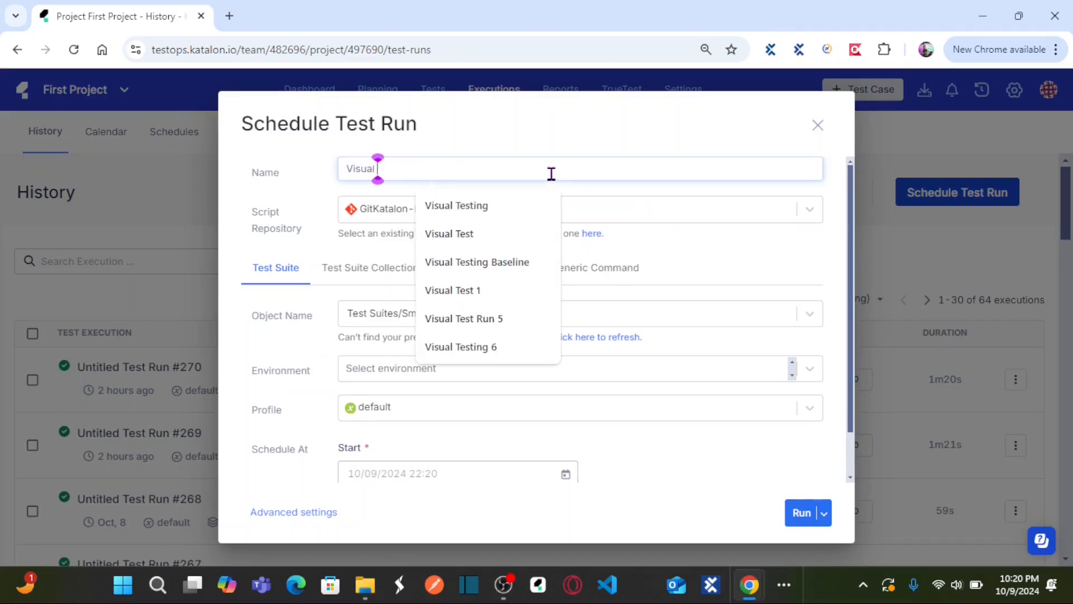
type(" Test Ru")
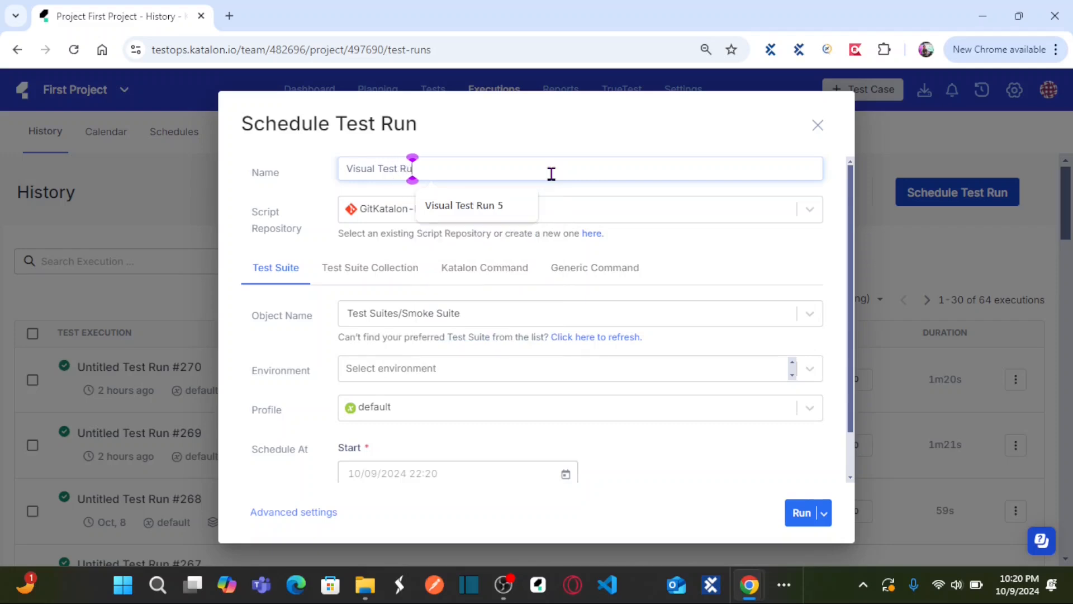
type("n Lesson 03")
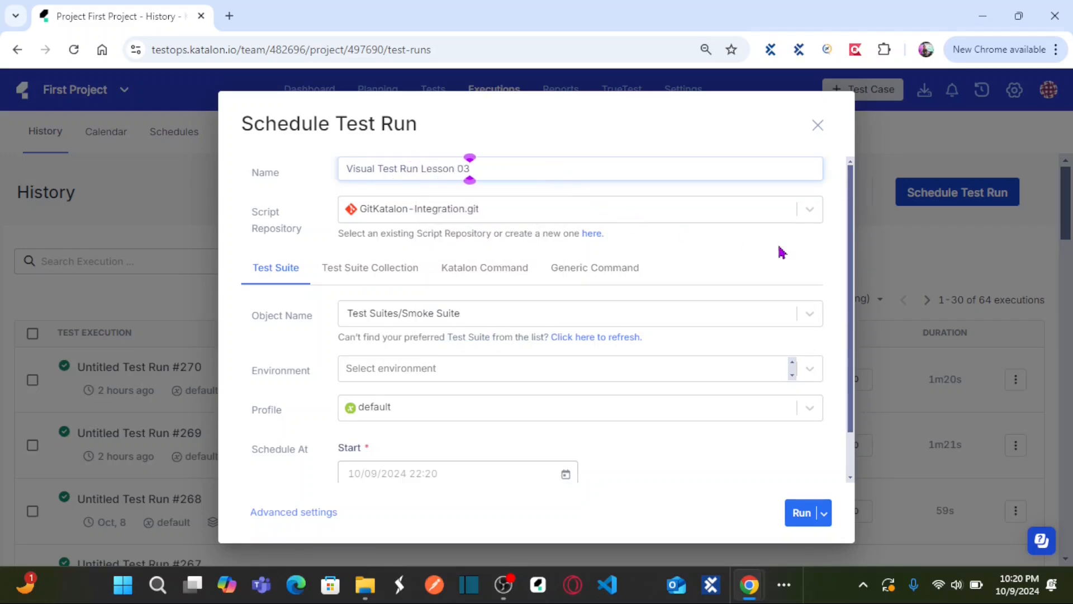
Step: Check the repository name on GitHub and select GitKatalon-Integration.git as the test run's script repository
left_click(815, 216)
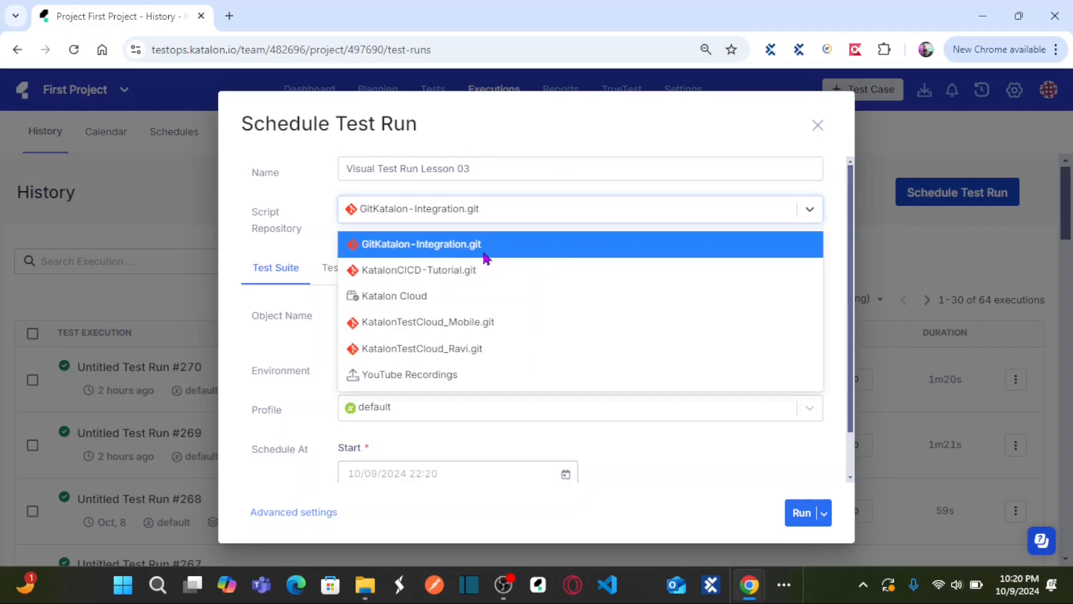
key("alt+Tab")
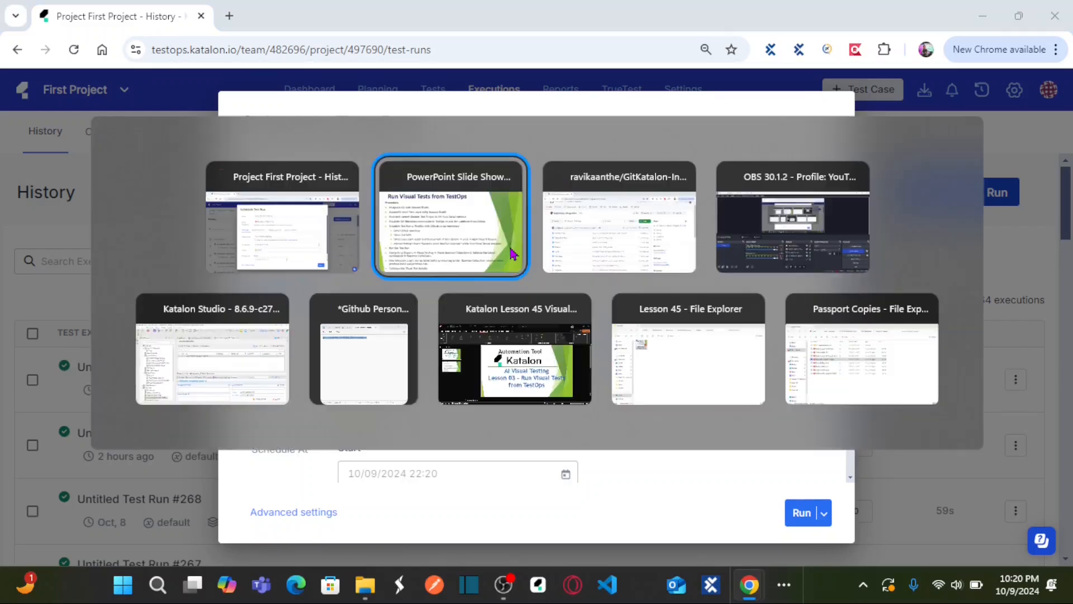
key("alt+Tab")
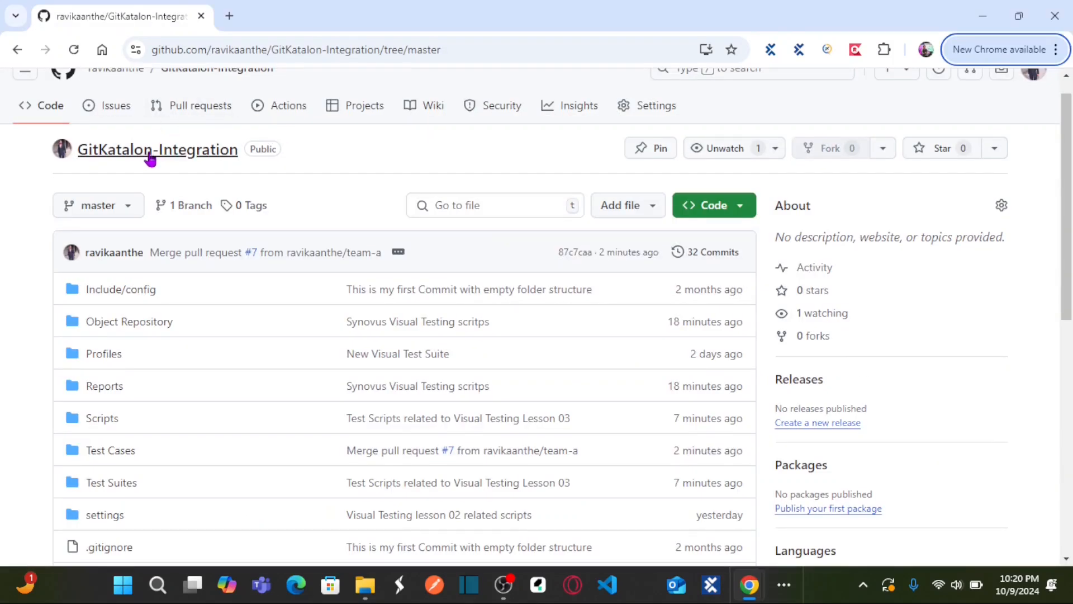
key("alt+Tab")
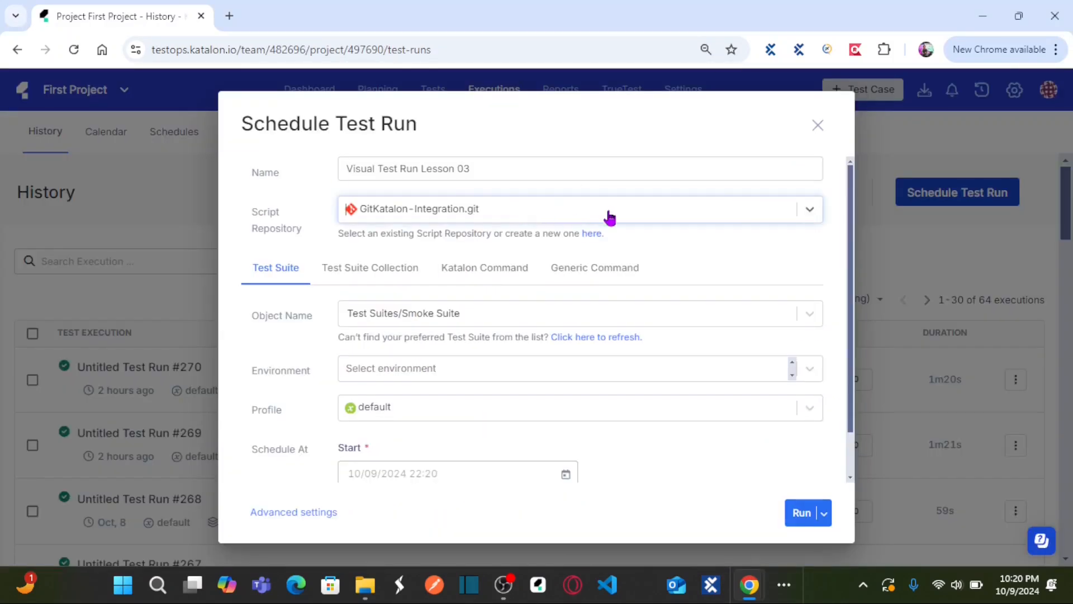
left_click(810, 210)
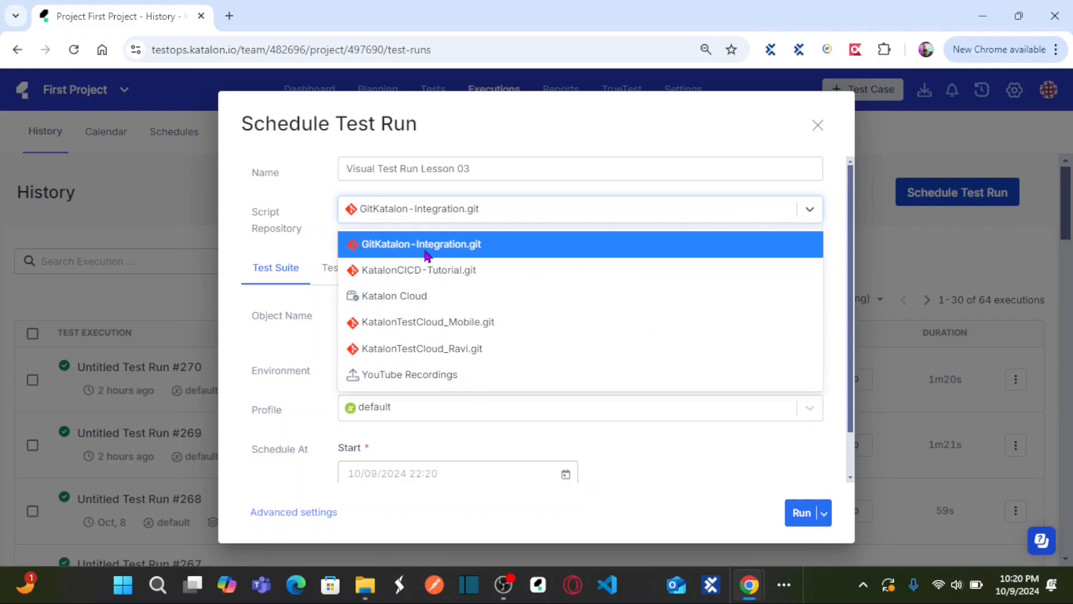
left_click(520, 249)
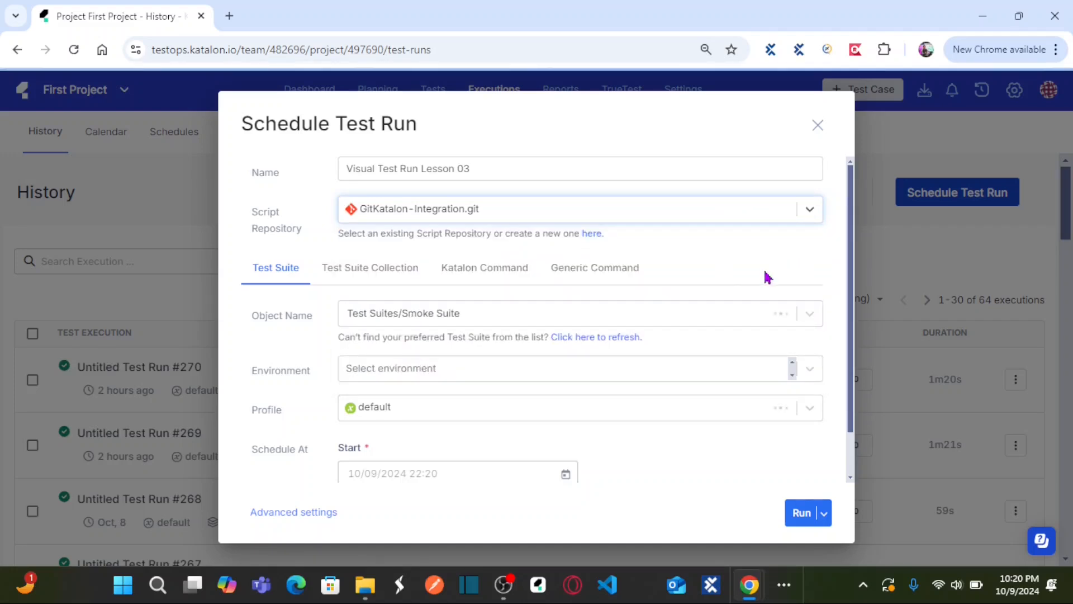
Step: Check the suite name in Katalon Studio and choose "Test Suites/Visual Testing Lesson 03 - TestOps" as the test run's suite
left_click(808, 314)
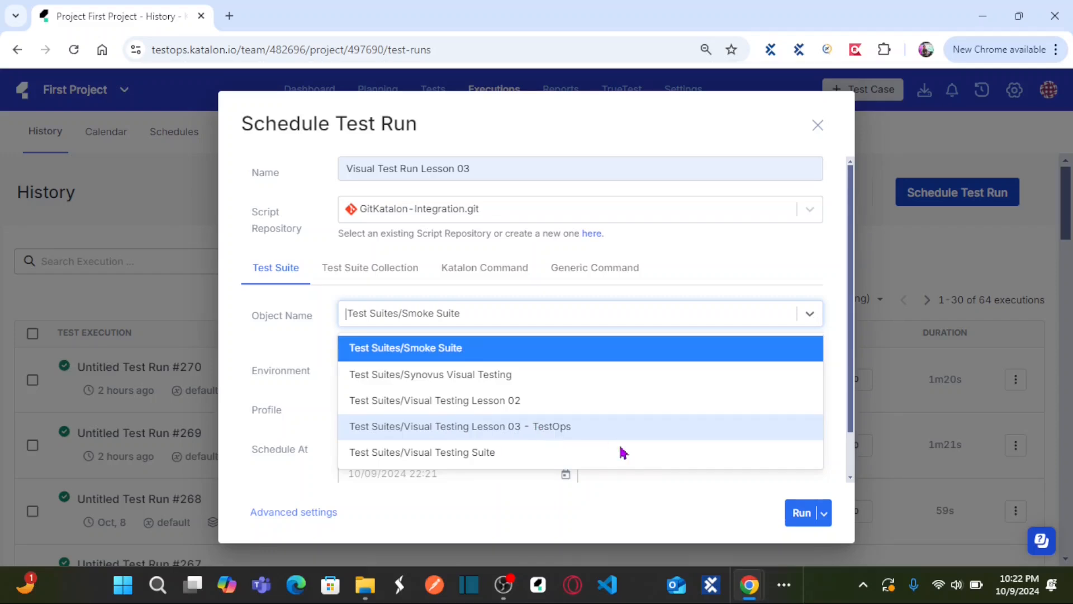
left_click(784, 584)
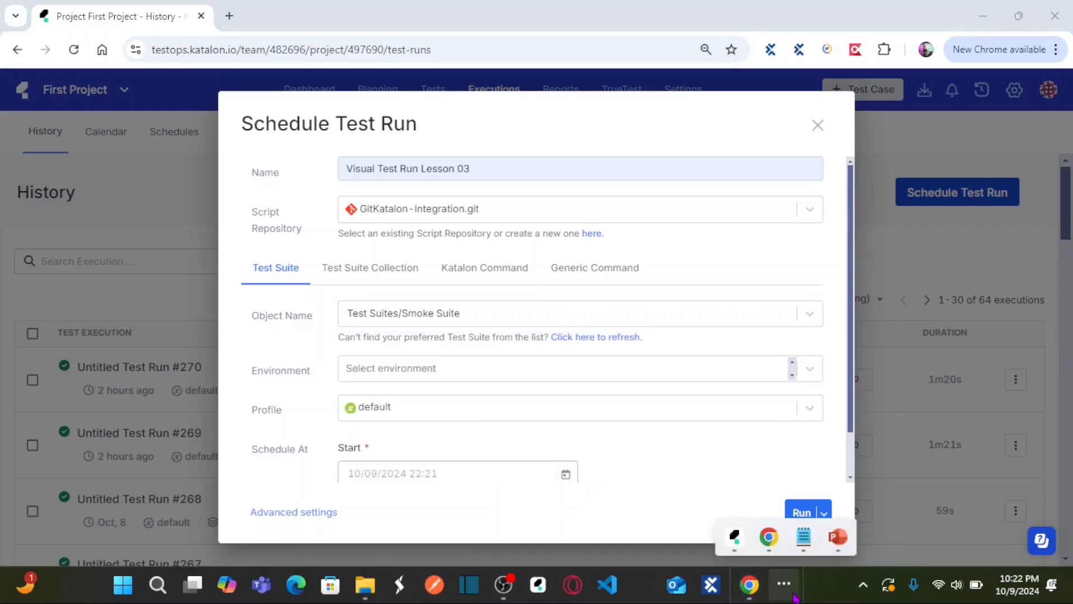
left_click(740, 545)
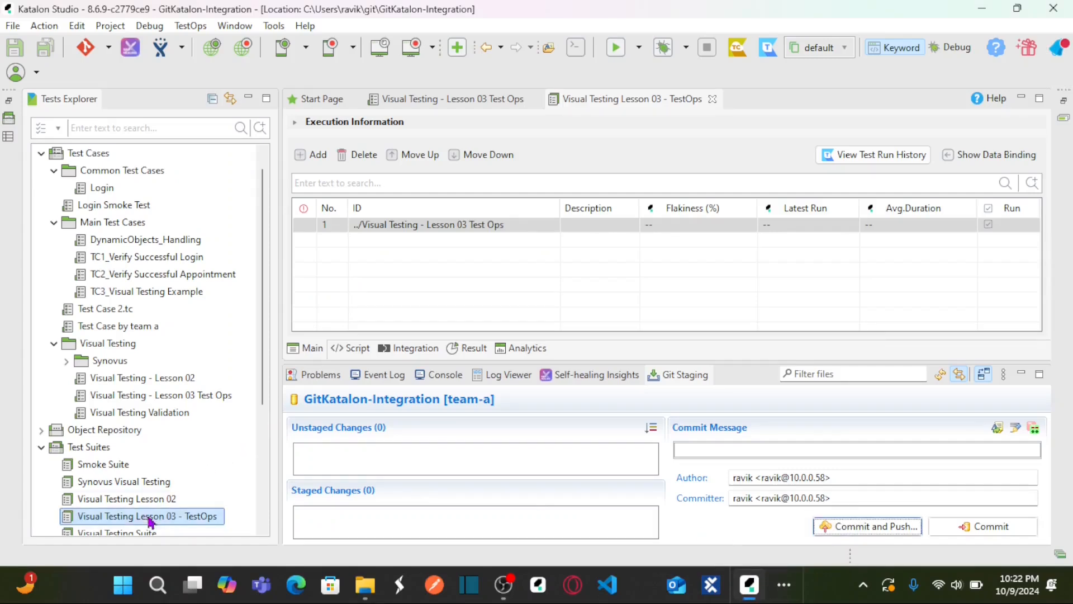
left_click_drag(260, 393, 262, 426)
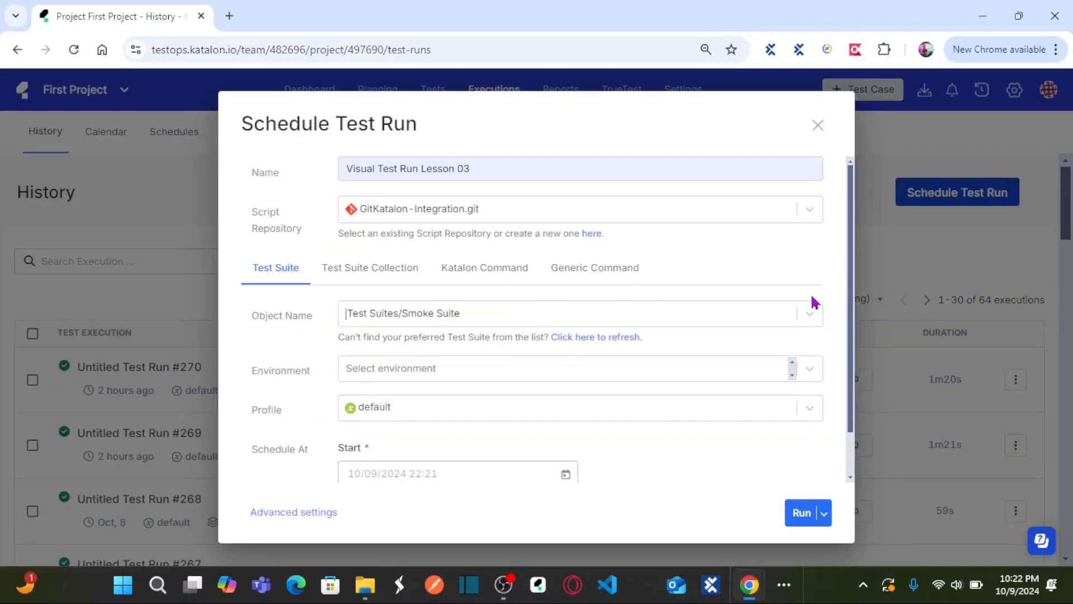
left_click(810, 316)
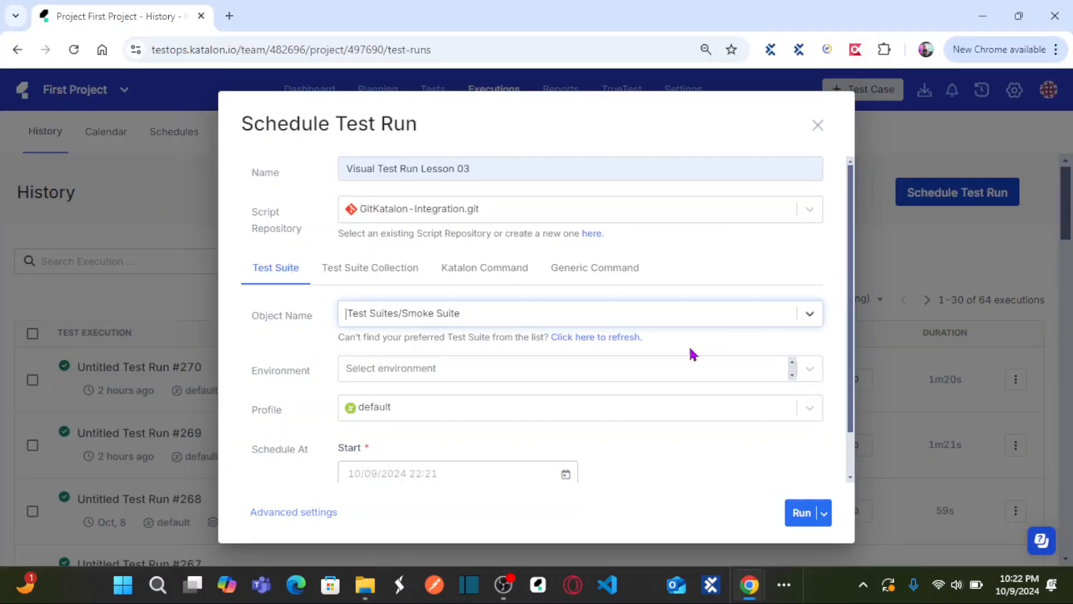
left_click(555, 427)
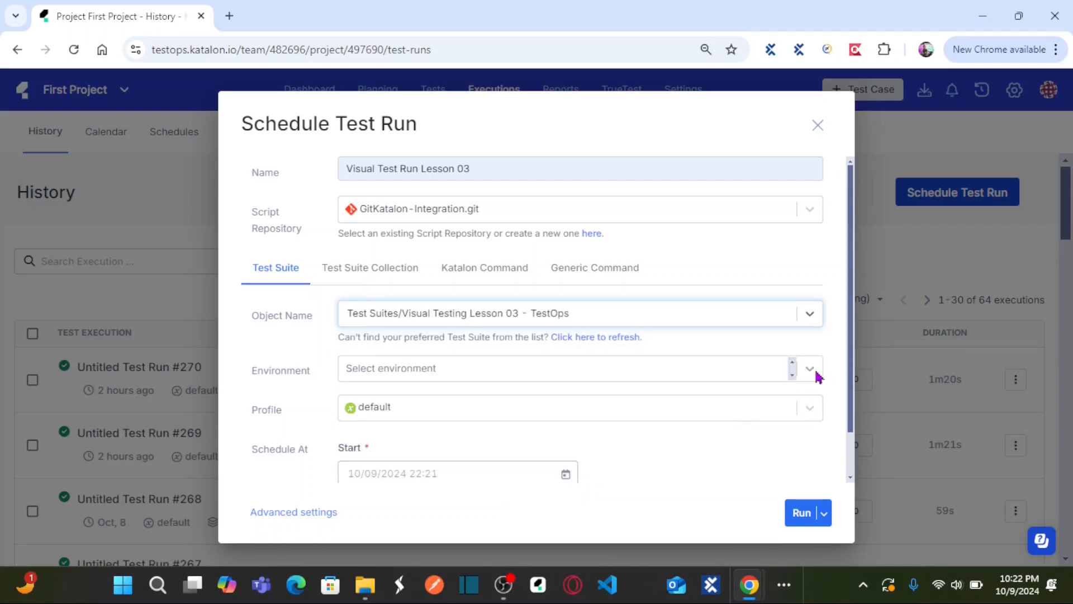
Step: Open the detailed environment configuration for the test suite, switch it to Local and list the available agents
left_click(810, 369)
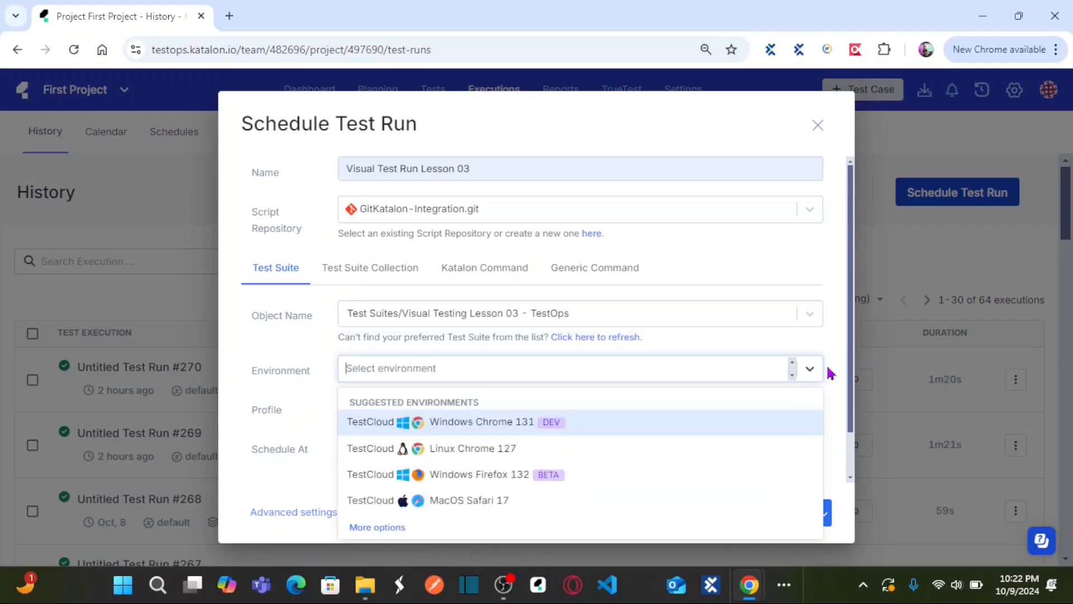
left_click_drag(850, 262, 847, 318)
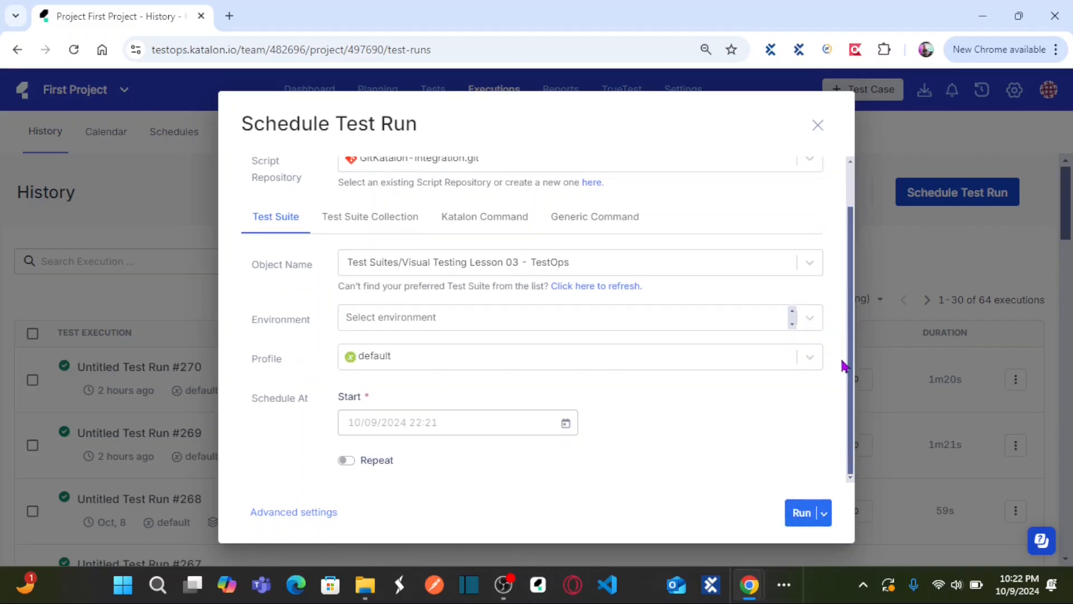
left_click(809, 323)
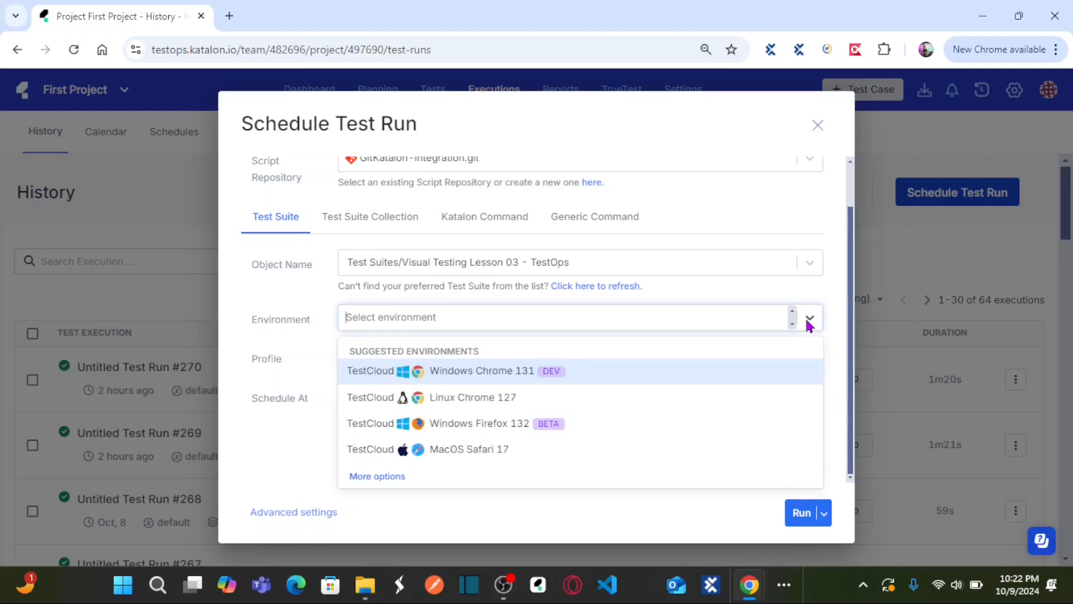
left_click(376, 477)
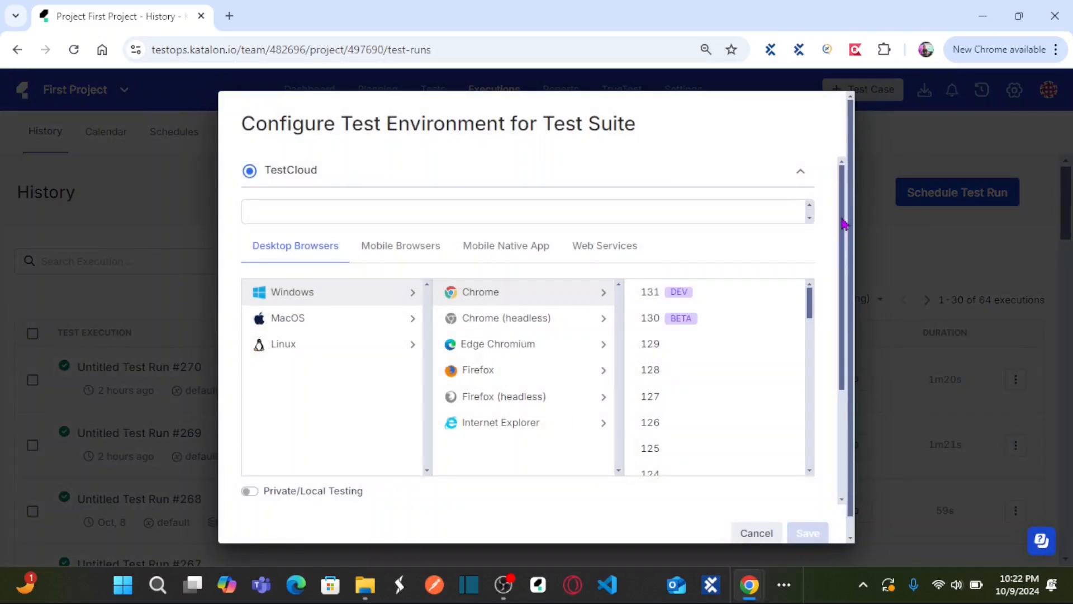
scroll(830, 270, "down", 3)
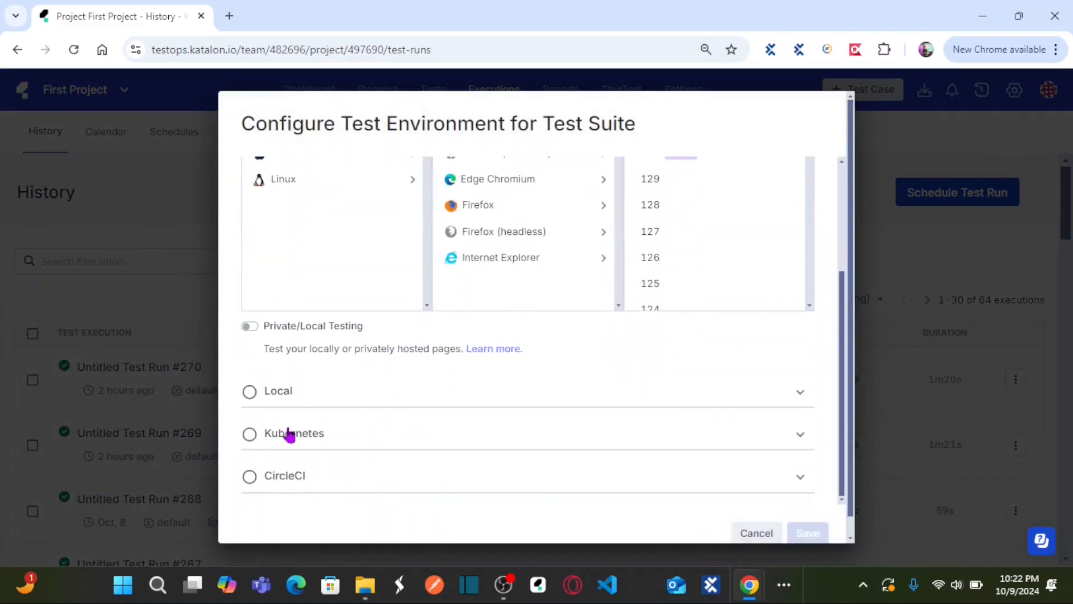
left_click(250, 392)
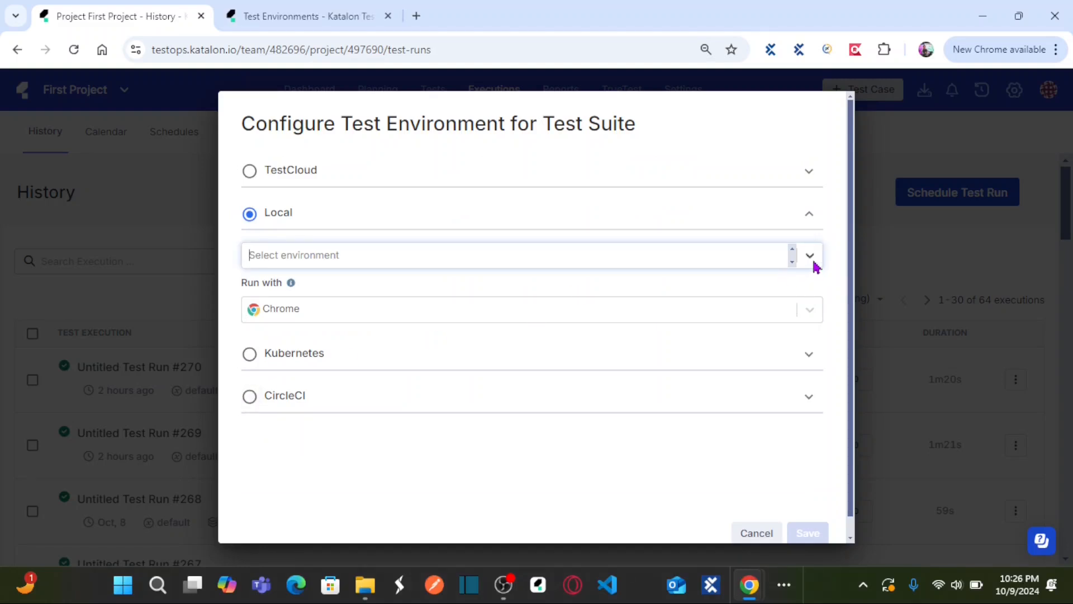
left_click(814, 266)
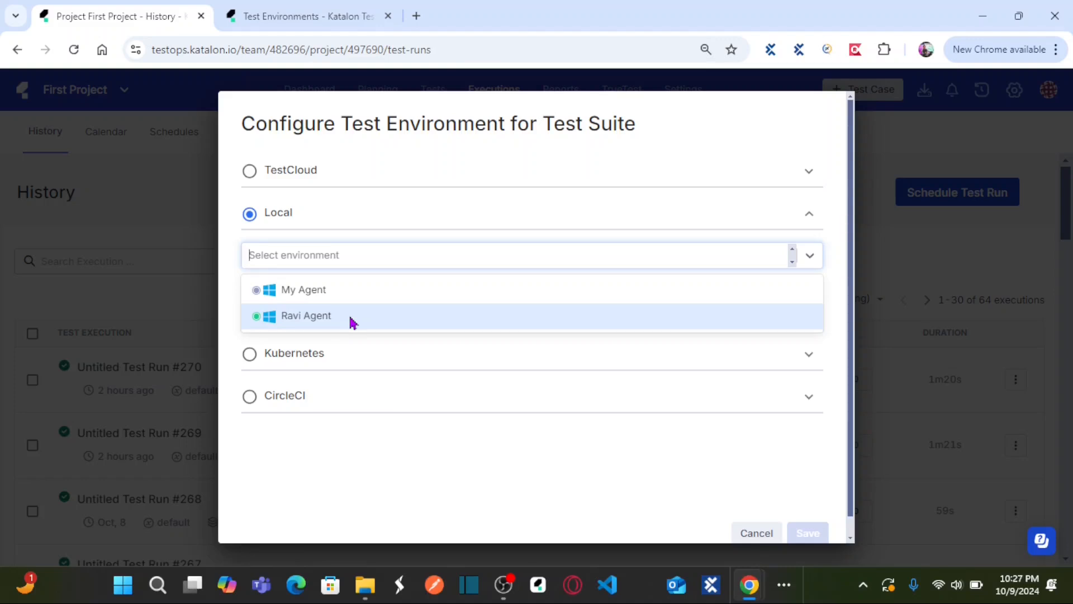
Step: Check the local agents' status in the project's Test Environments and the running Katalon Agent in the Command Prompt window
left_click(333, 14)
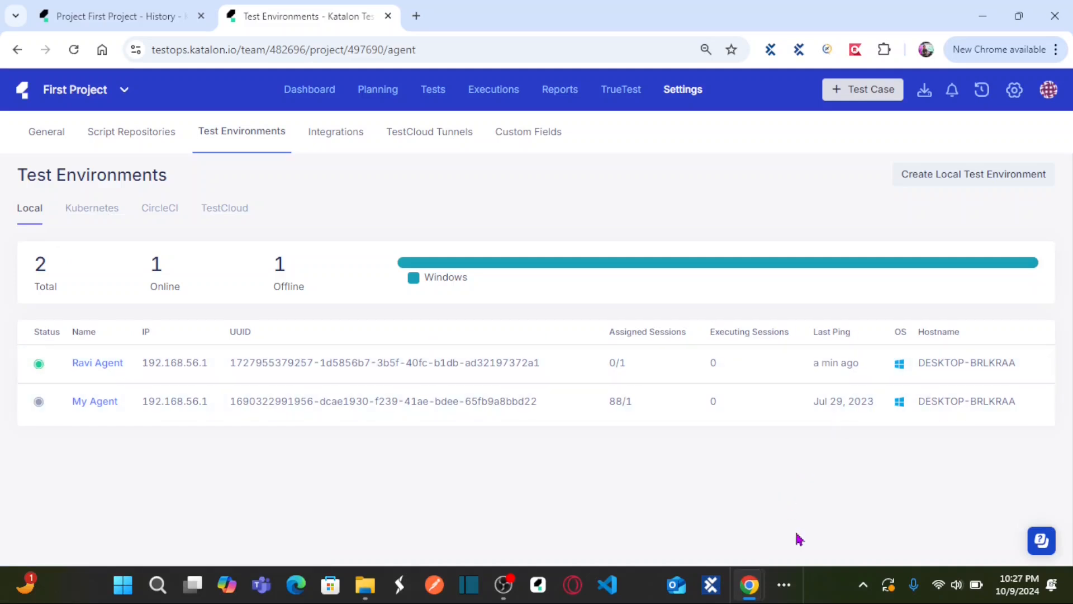
left_click(784, 584)
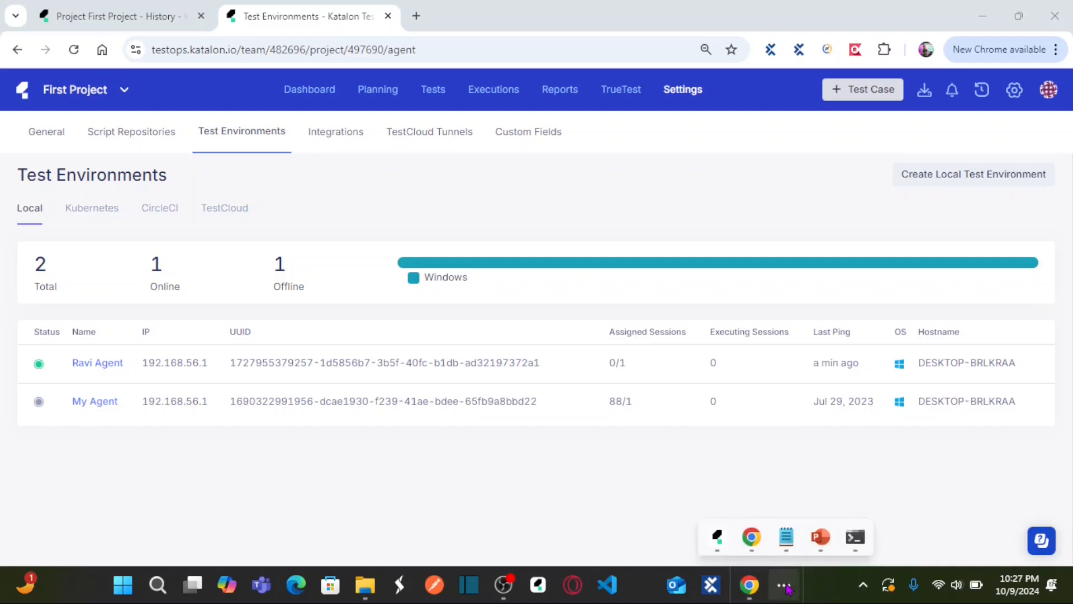
left_click(856, 538)
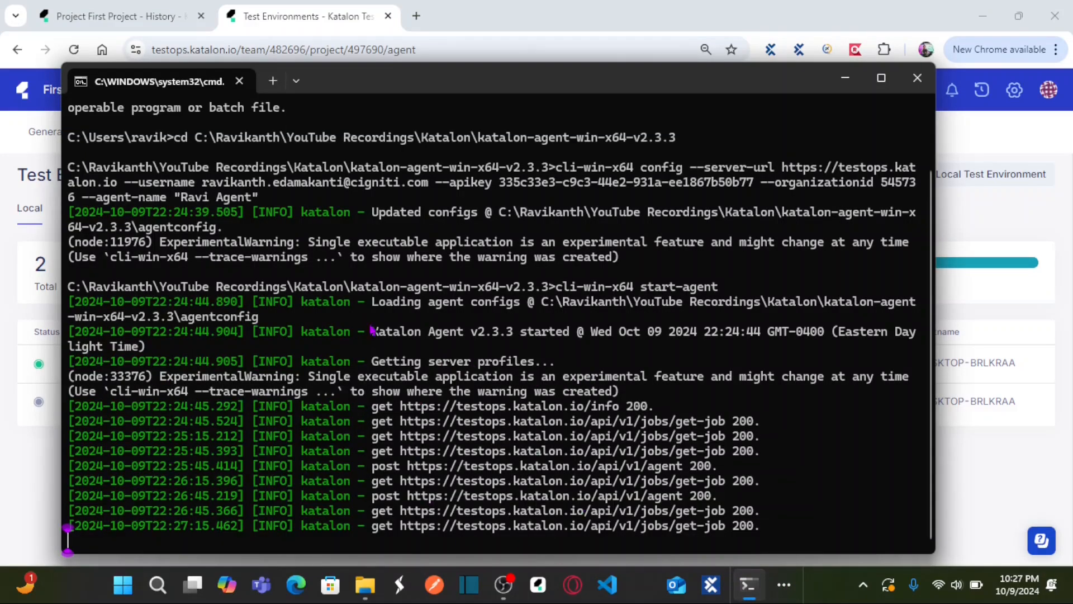
left_click(845, 78)
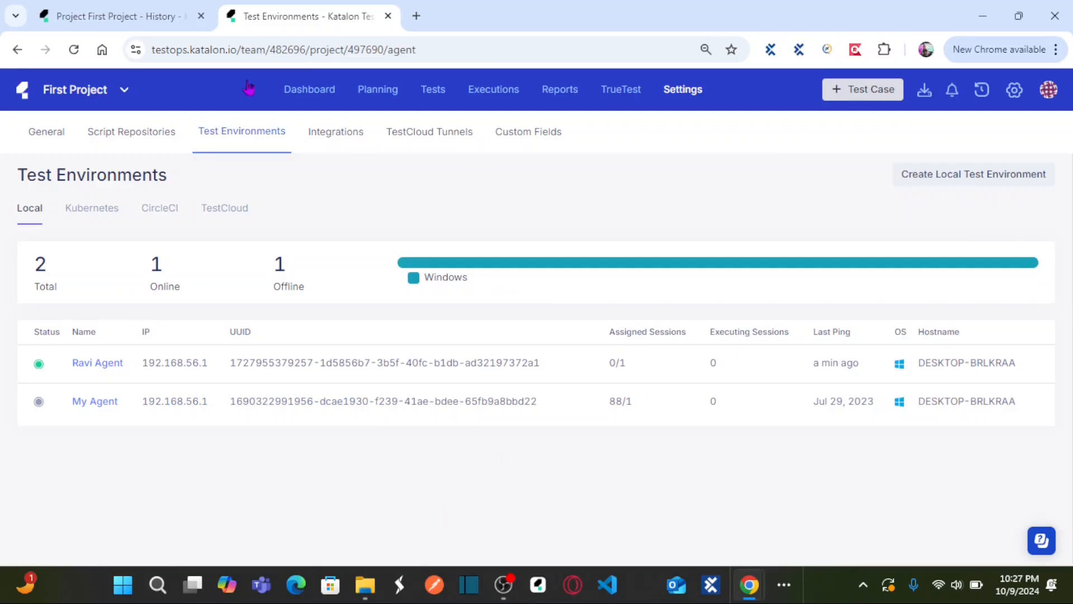
Step: Select the online local Windows agent as the test suite's environment, keep Chrome as the browser, and save the configuration
left_click(139, 19)
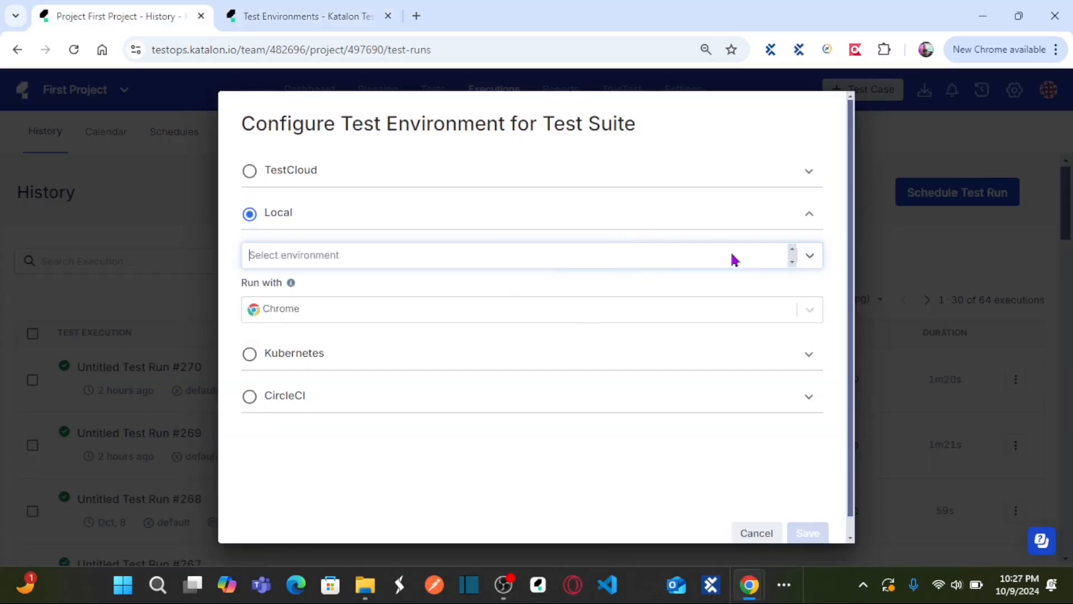
left_click(811, 257)
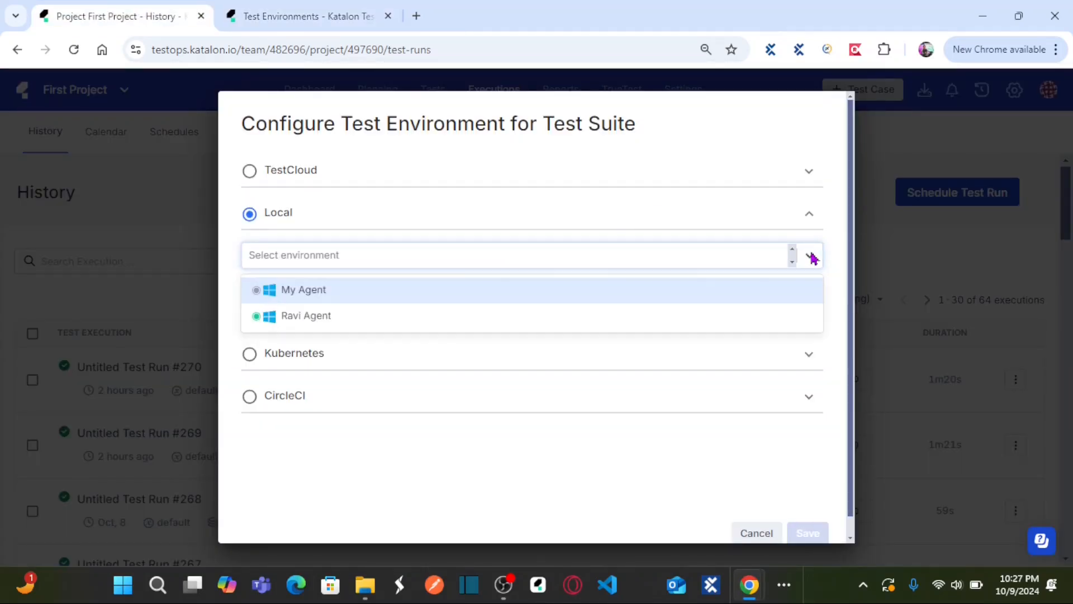
left_click(315, 318)
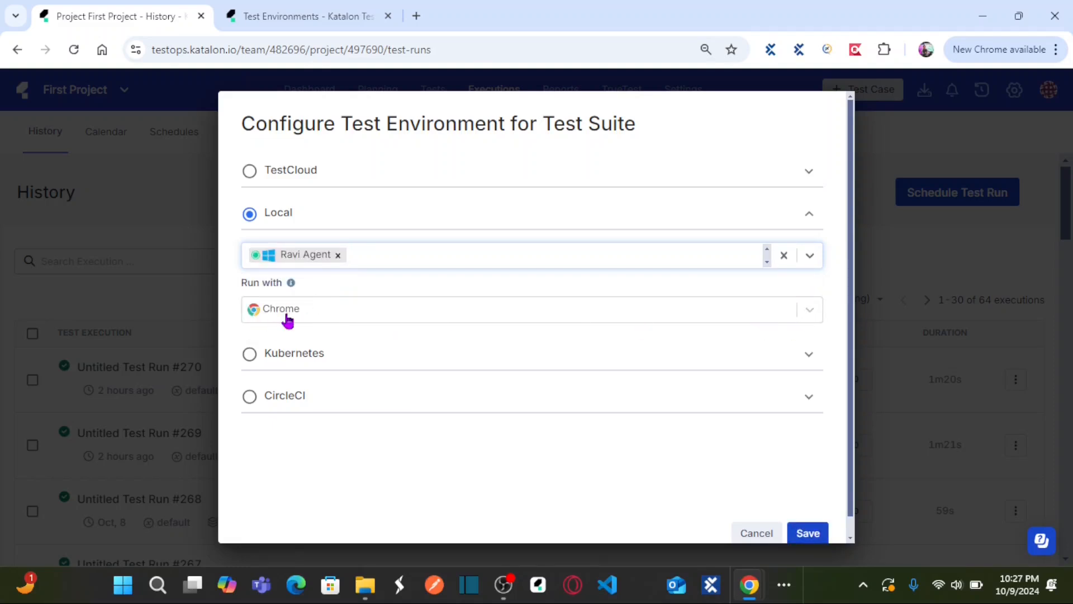
left_click(813, 535)
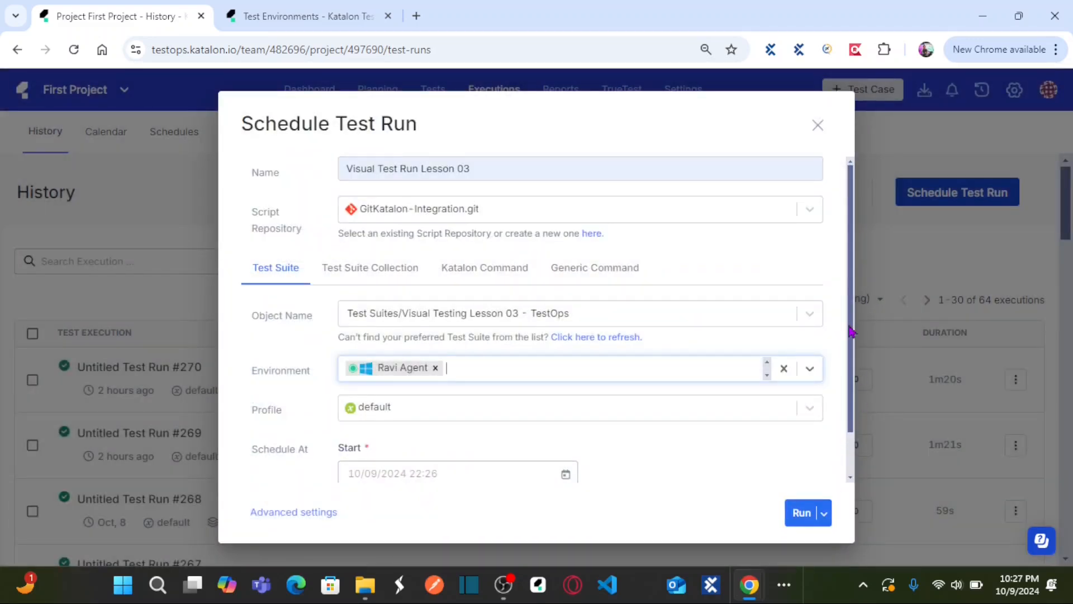
Step: In the test run's advanced settings, set Visual Testing to Generate a new Baseline Collection
left_click_drag(853, 331, 853, 385)
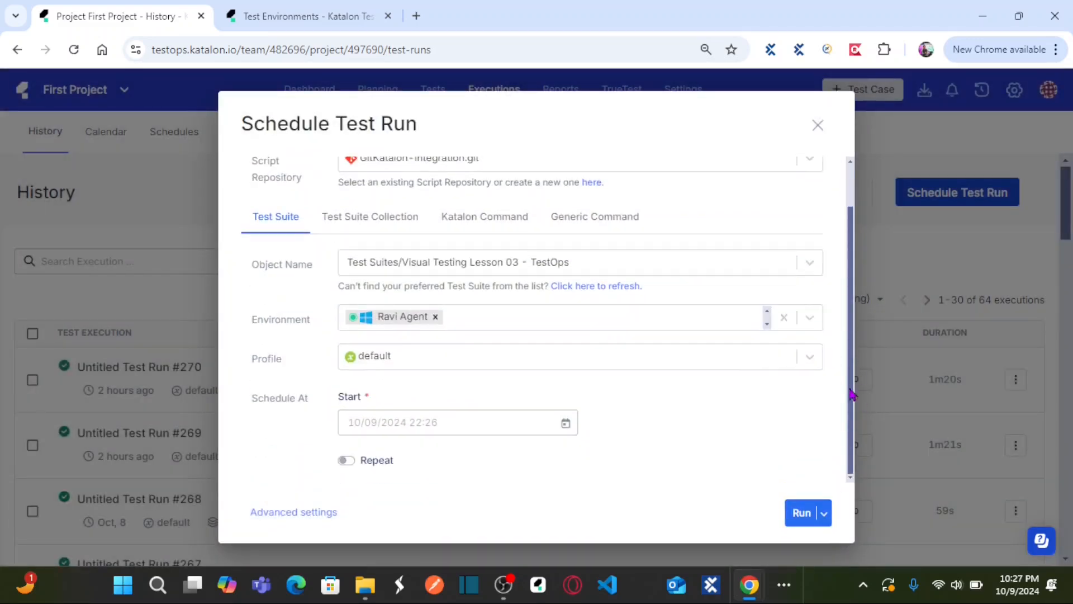
left_click(295, 512)
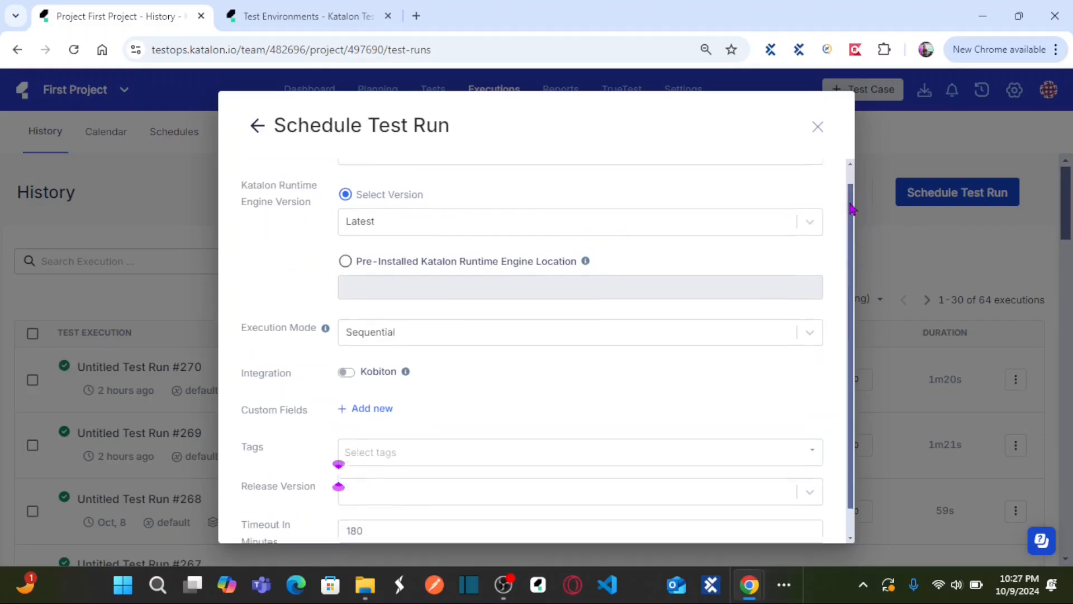
scroll(851, 233, "up", 1)
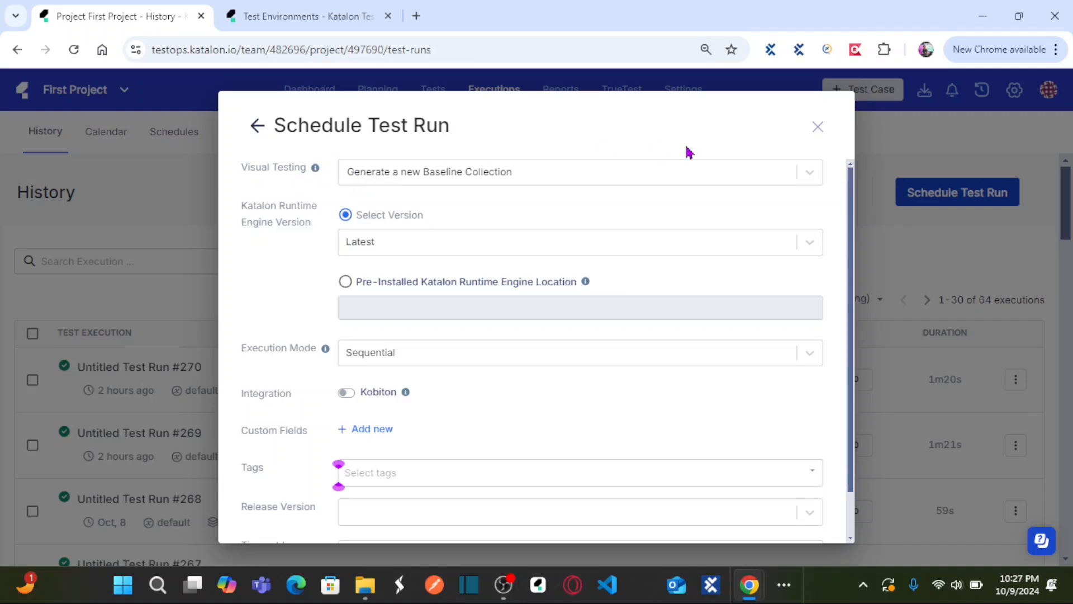
left_click(808, 174)
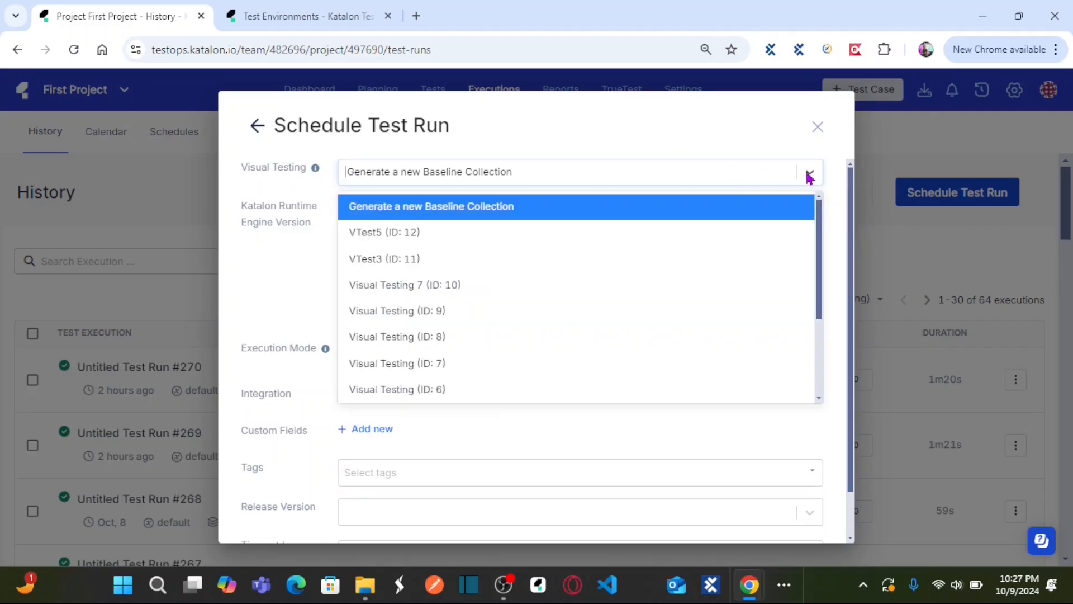
left_click(554, 213)
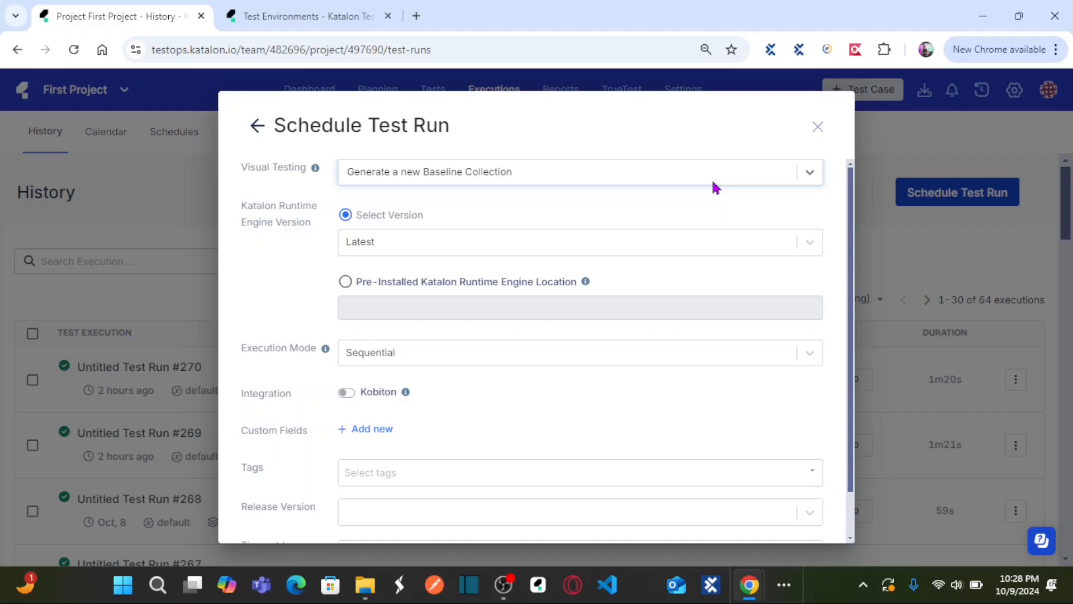
Step: Review the remaining advanced settings, return to the main schedule form and run Visual Test Run Lesson 03
left_click_drag(852, 201, 849, 193)
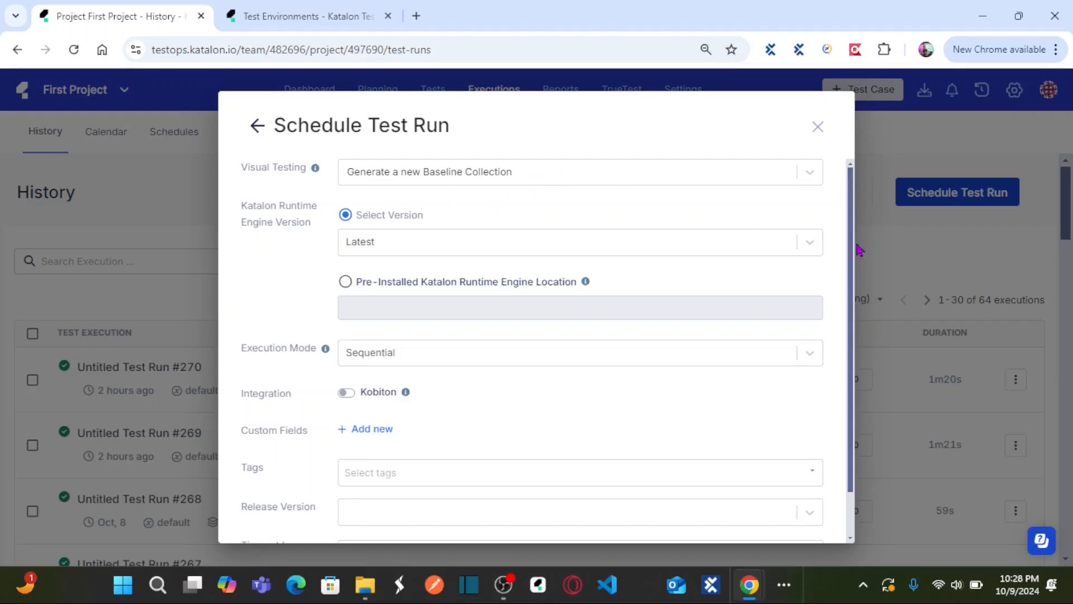
scroll(846, 252, "down", 1)
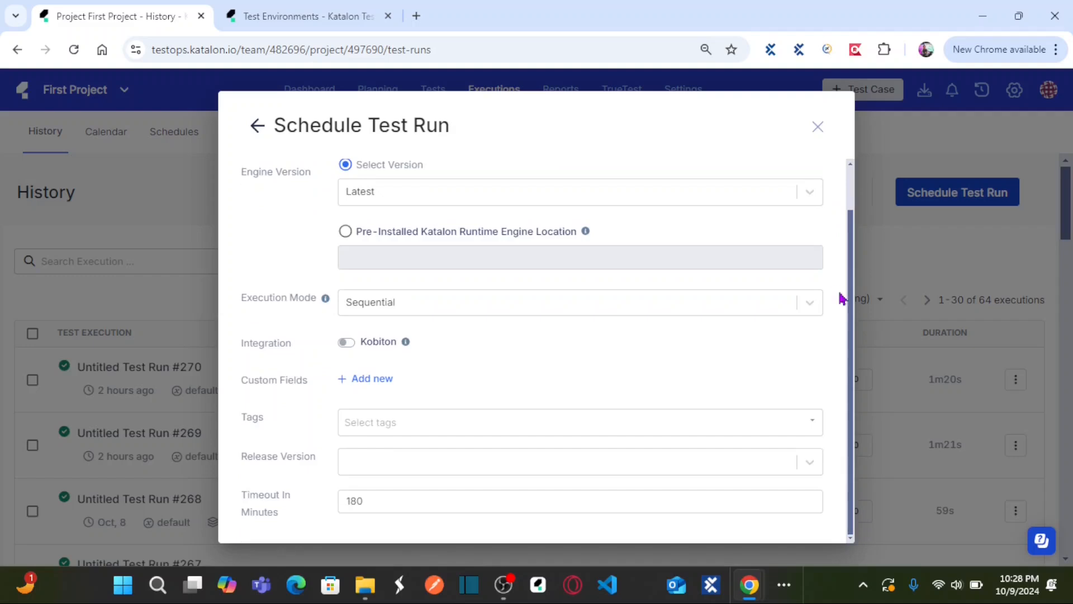
scroll(838, 268, "up", 1)
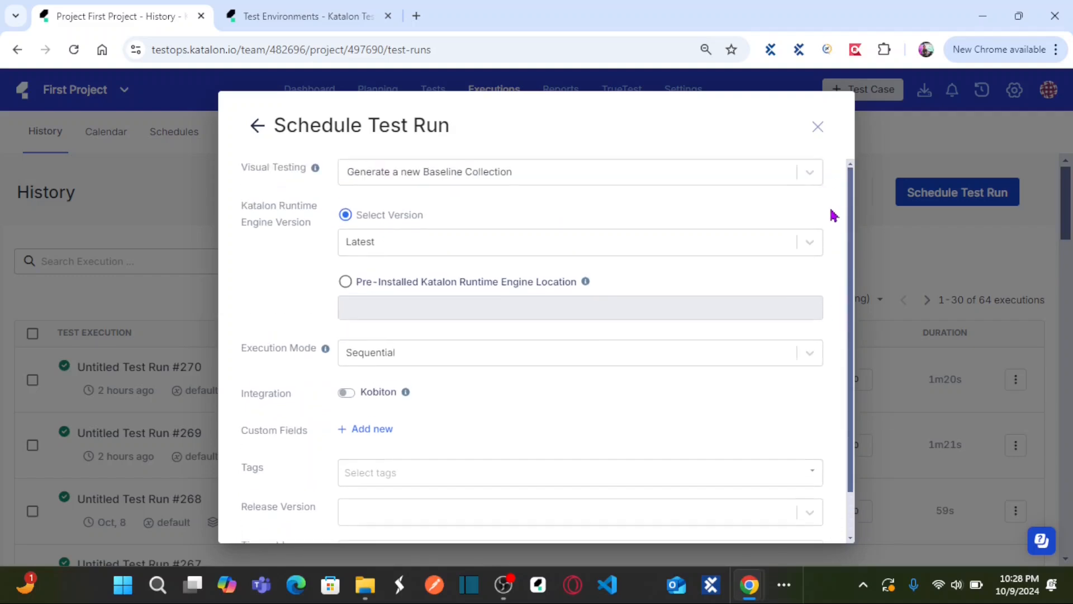
left_click(258, 126)
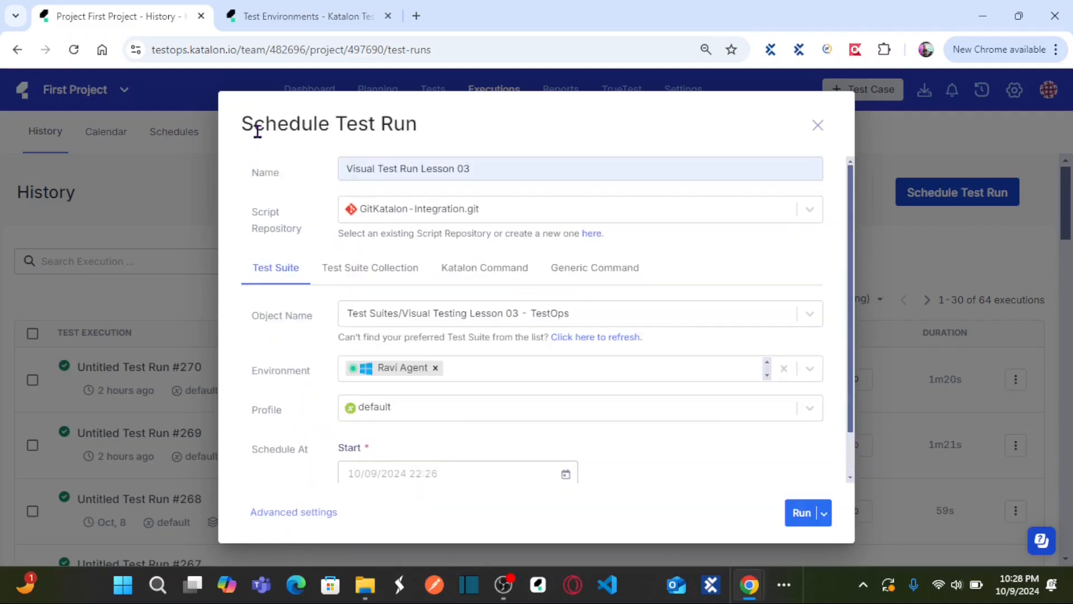
left_click(800, 513)
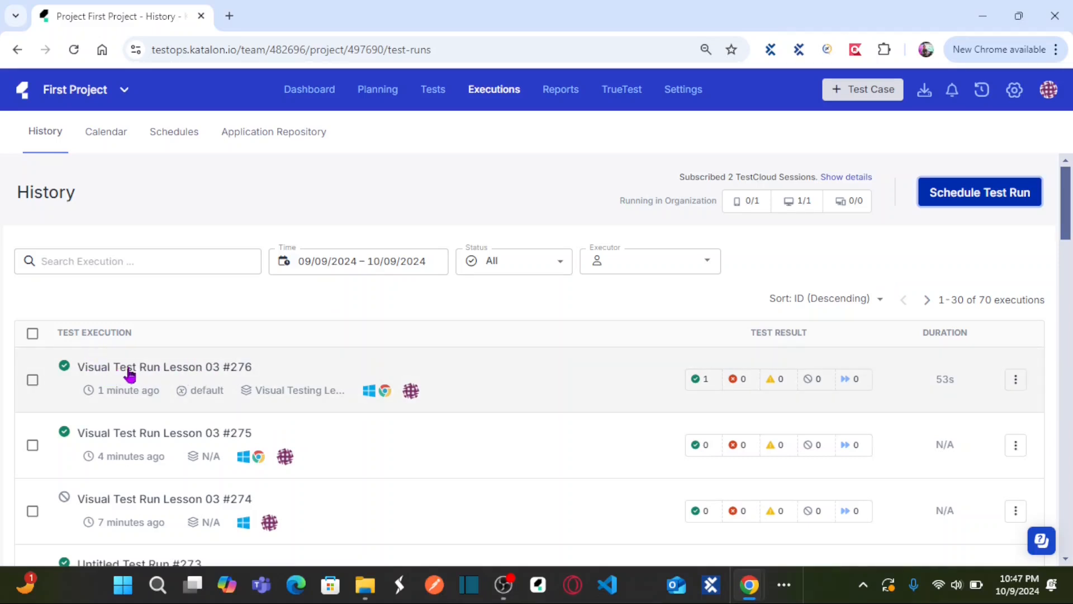
Step: Find test run 276, Visual Test Run Lesson 03, in the test run reports and open its visual testing results
left_click(567, 100)
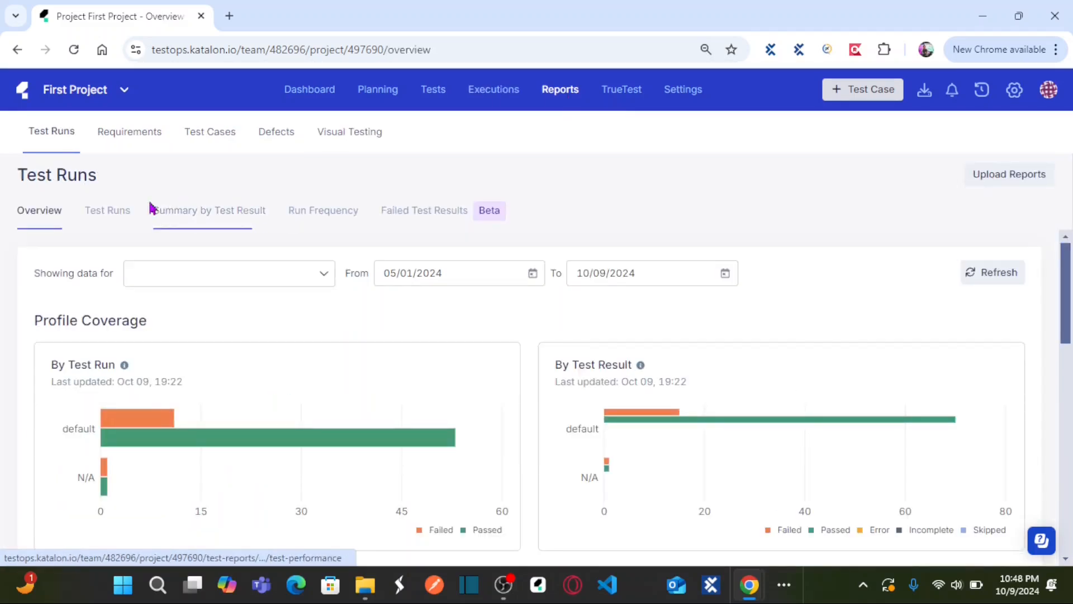
left_click(98, 218)
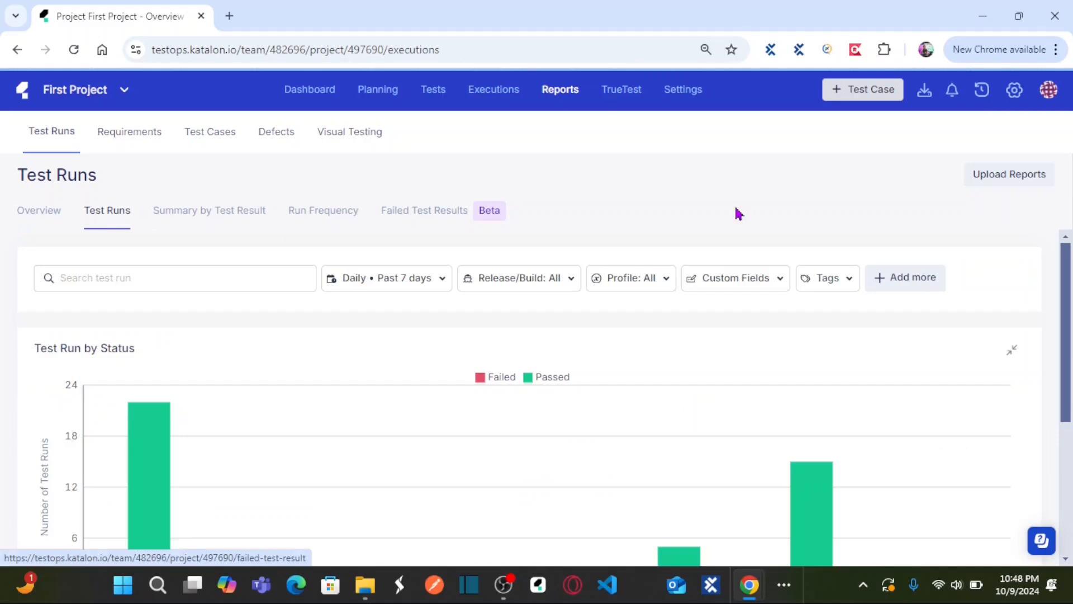
left_click_drag(1068, 259, 1068, 303)
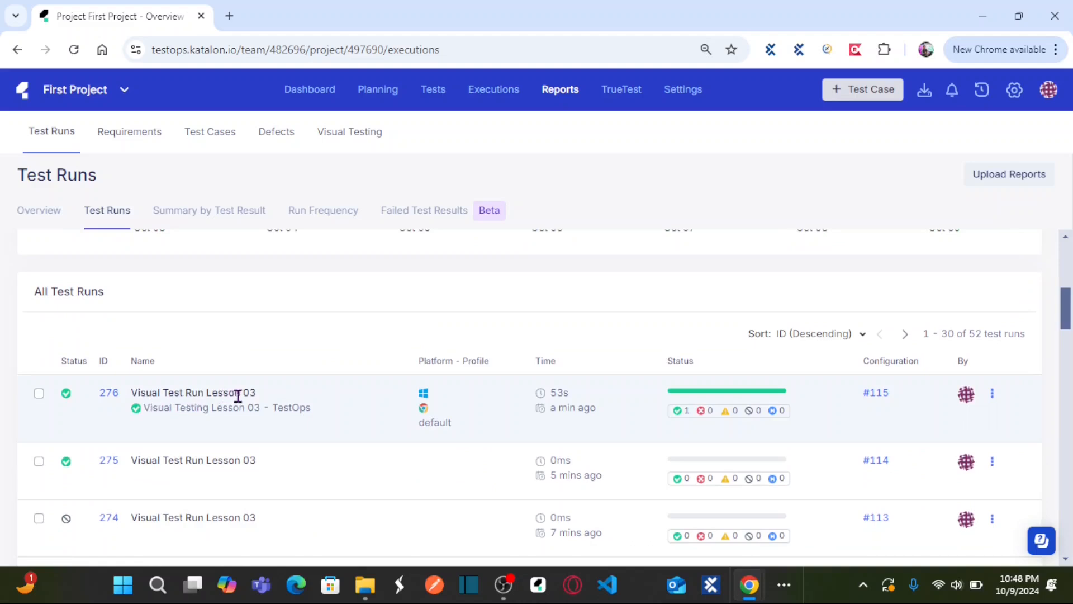
left_click(111, 396)
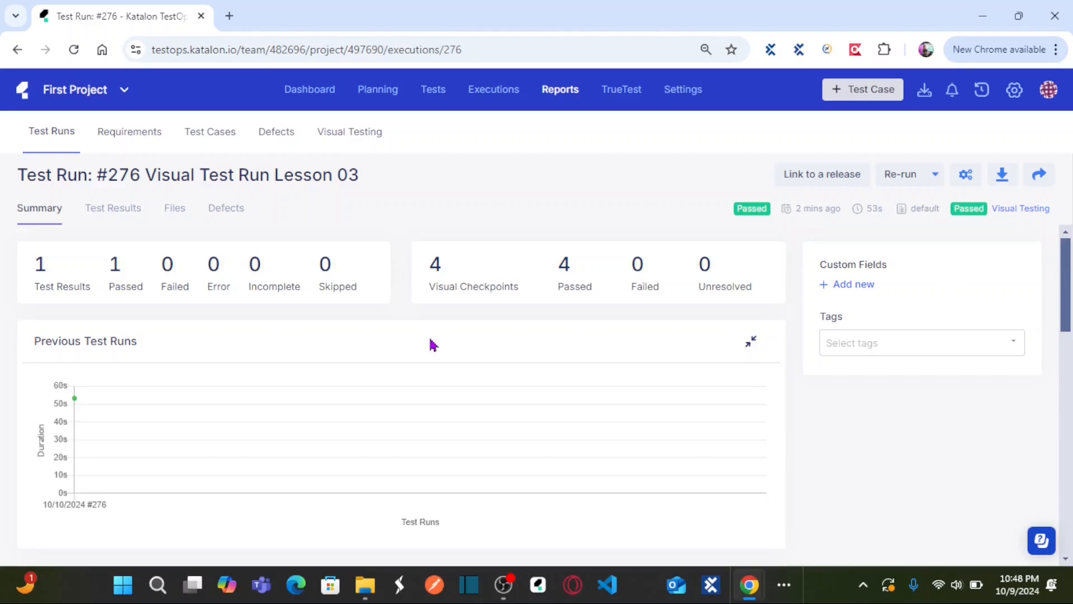
left_click(1025, 210)
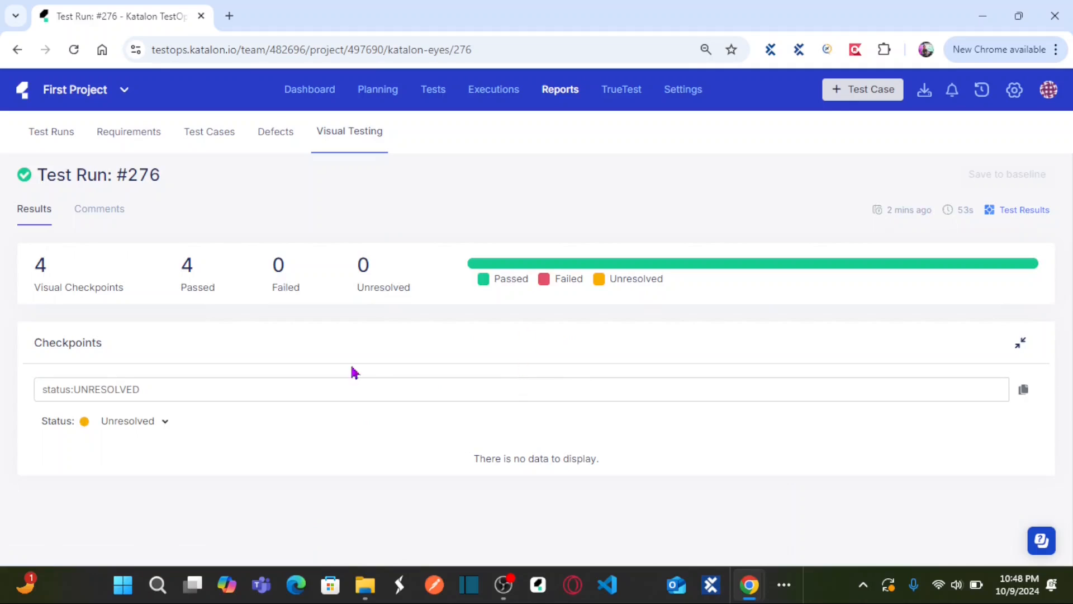
Step: Filter the run's visual checkpoints by the Passed status and examine the captured checkpoint images
left_click(165, 426)
left_click(112, 450)
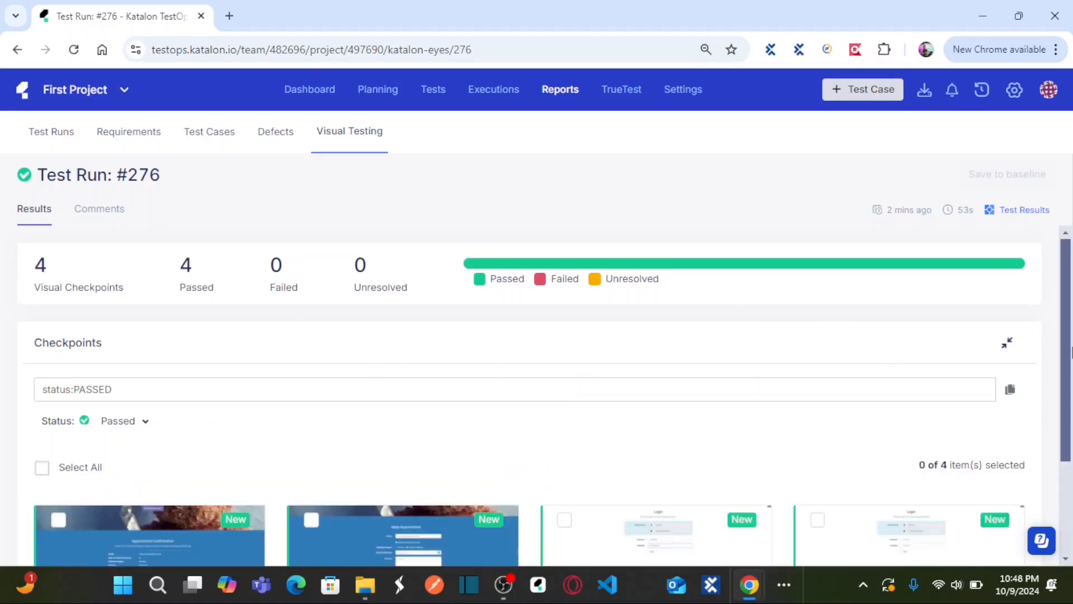
left_click_drag(1066, 319, 1067, 436)
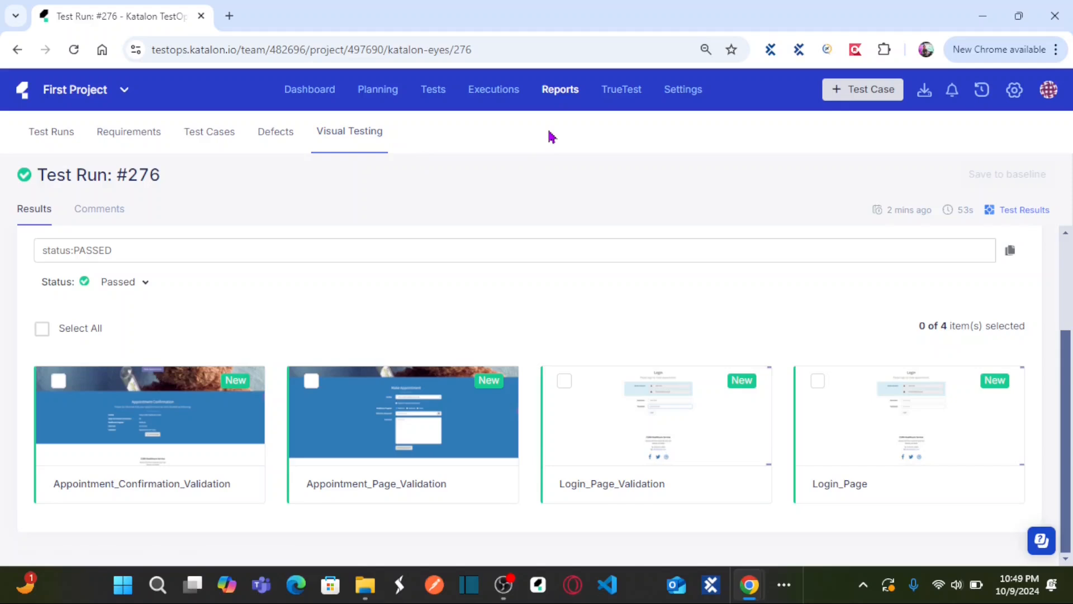
Step: Open baseline collection 13, Visual Test Run Lesson 03, from the Visual Baseline Collections to view its images
left_click(346, 137)
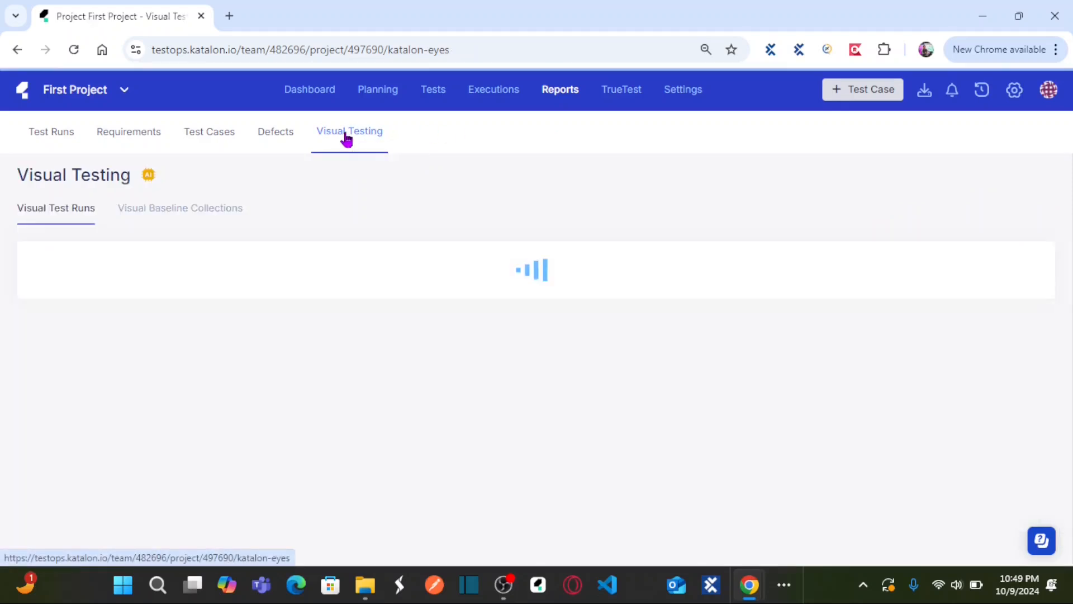
left_click(200, 202)
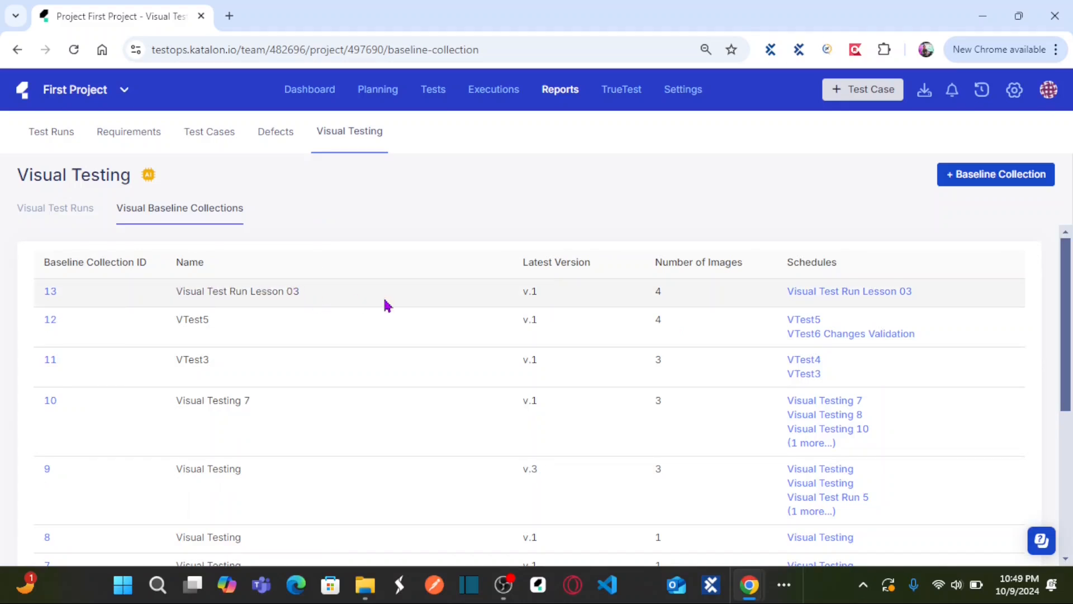
left_click(50, 293)
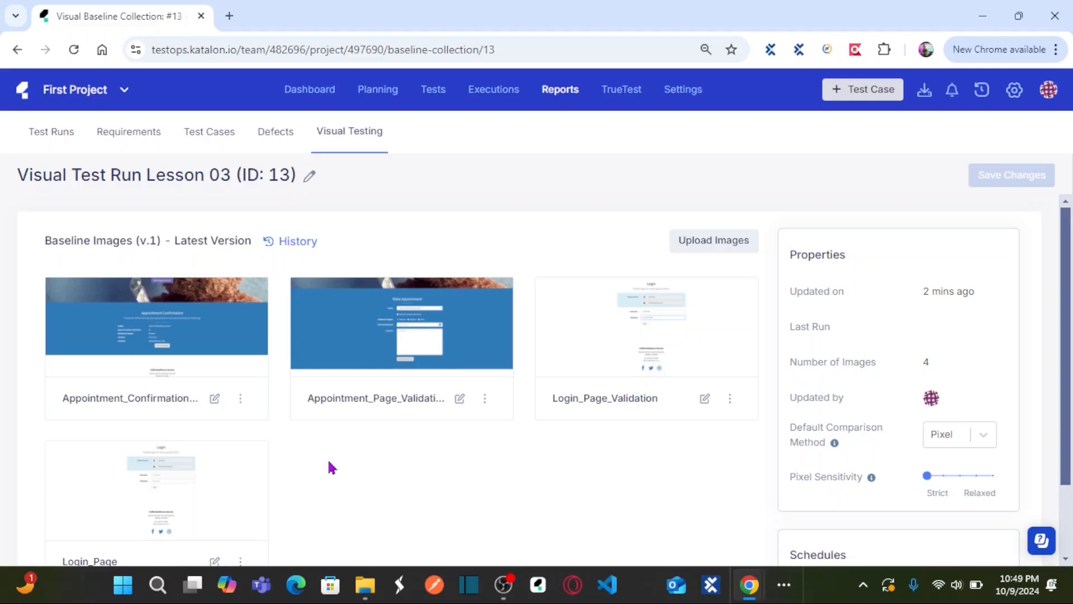
Step: Return from baseline collection 13 to the visual testing reports and view the list of Visual Baseline Collections
left_click(370, 130)
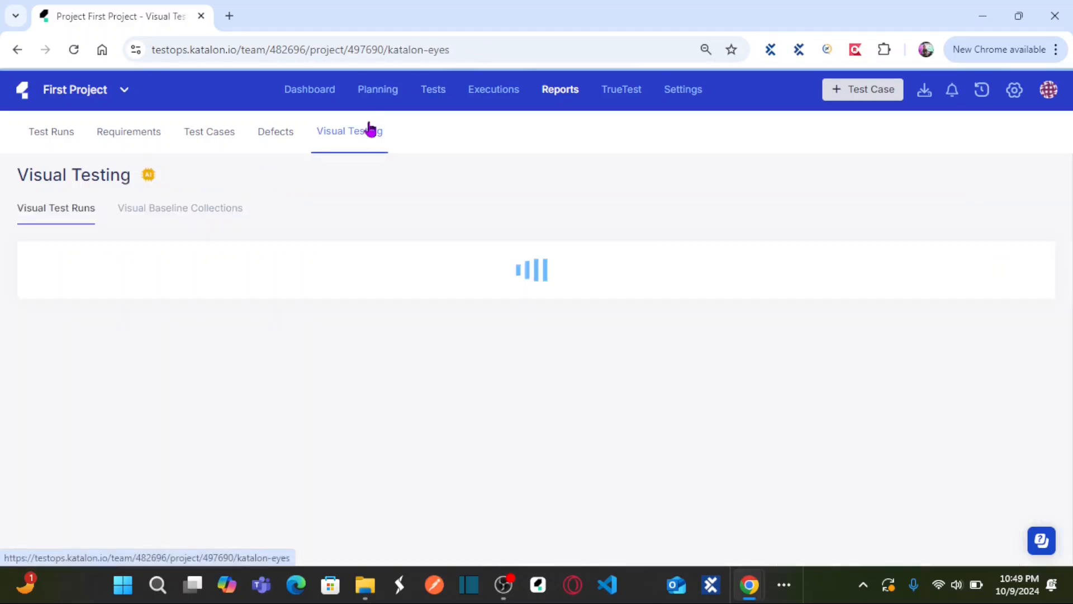
left_click(198, 219)
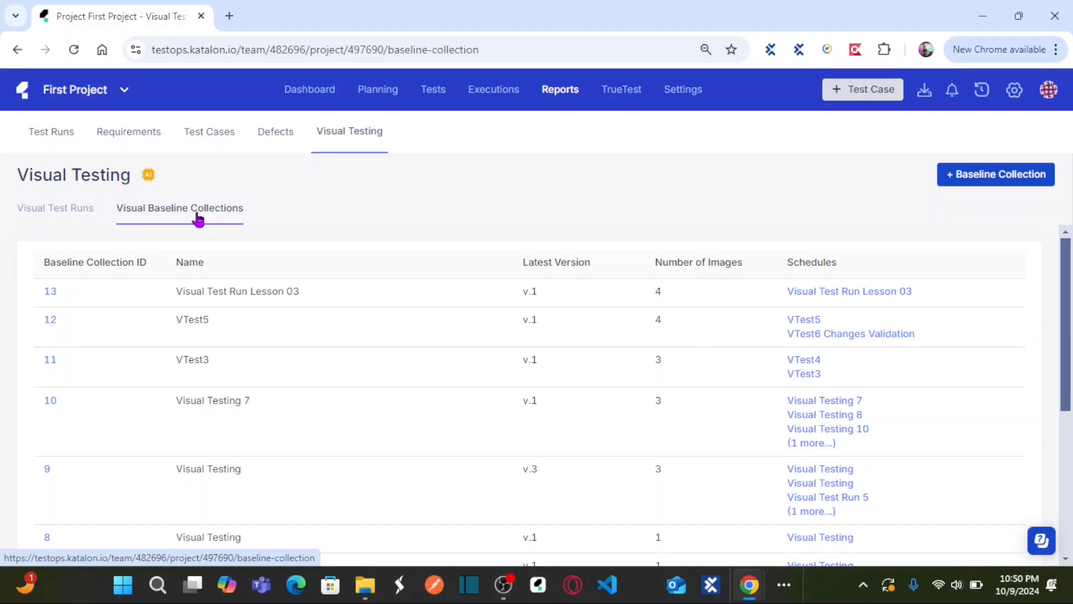
Step: Start scheduling a new test run from the executions area and name it "Visual Test Run Lesson 03 - New Build"
left_click(506, 89)
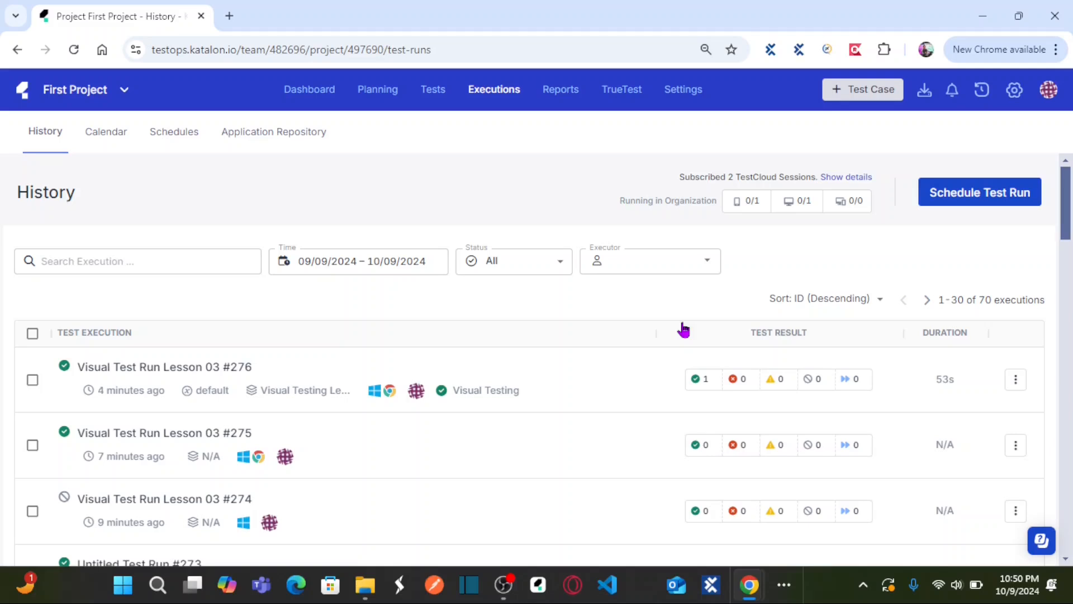
left_click(976, 195)
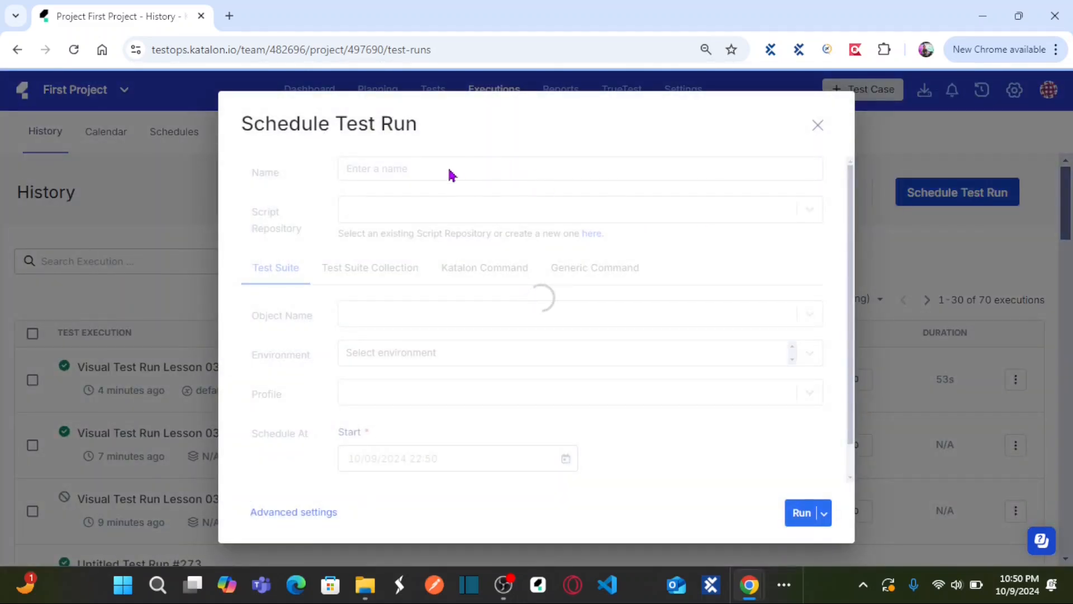
left_click_drag(448, 169, 321, 164)
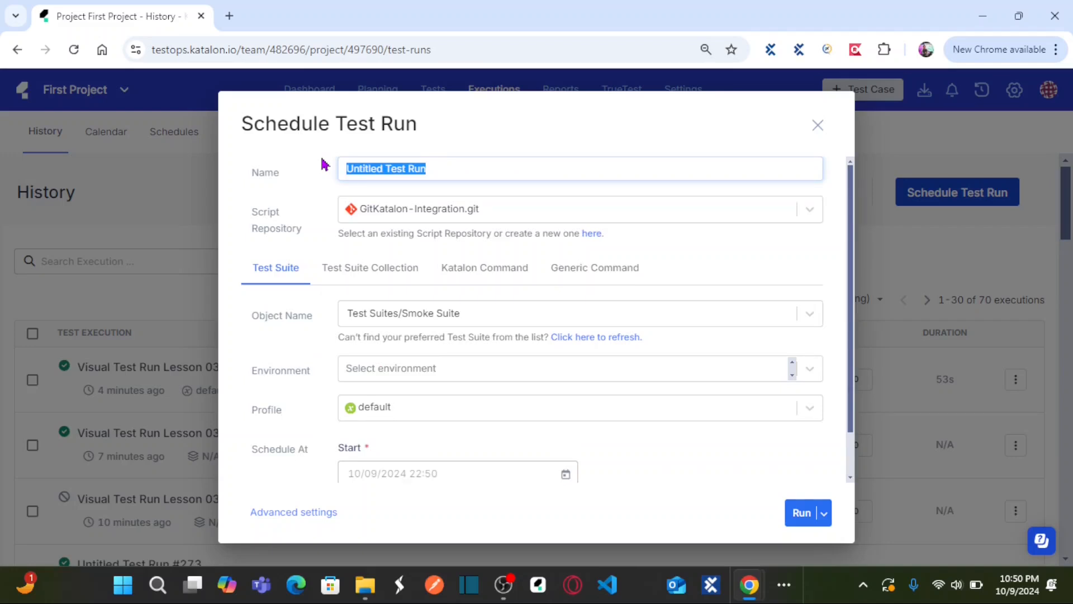
type("Visu")
key("Down")
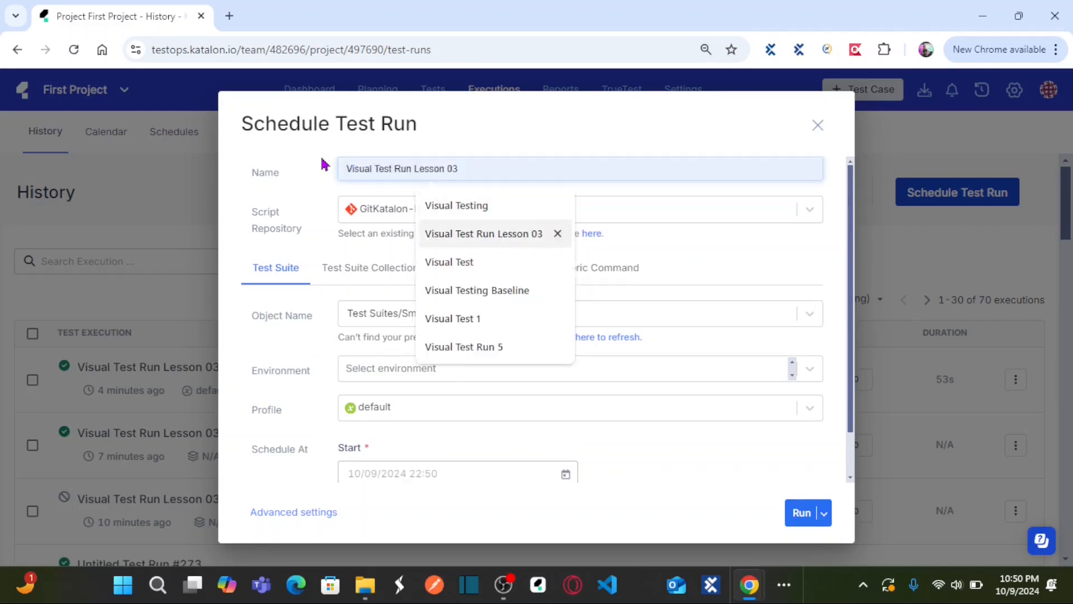
key("Return")
type("-")
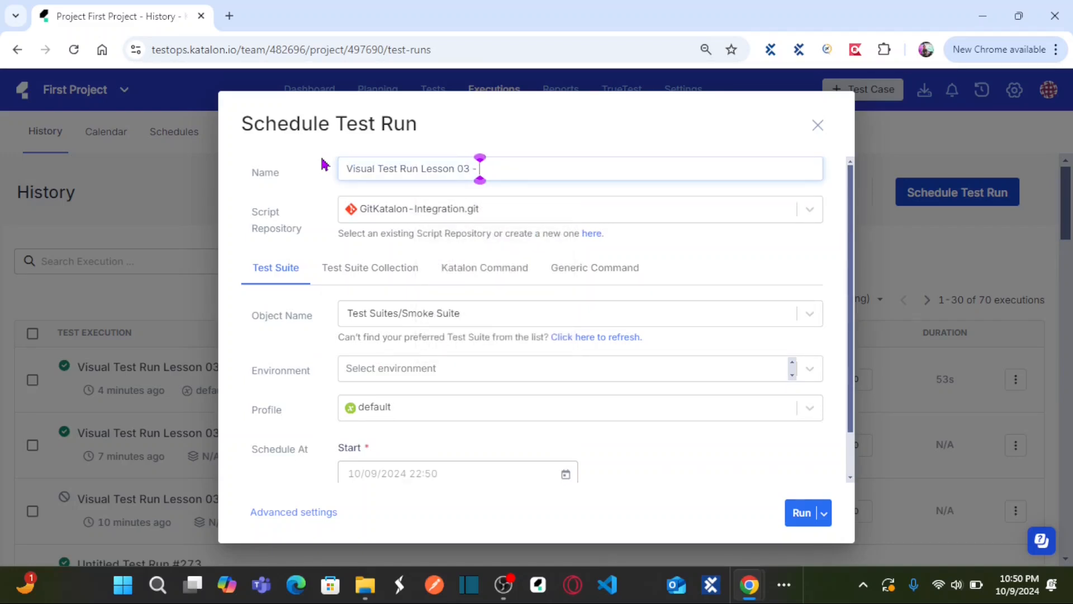
type(" New Build")
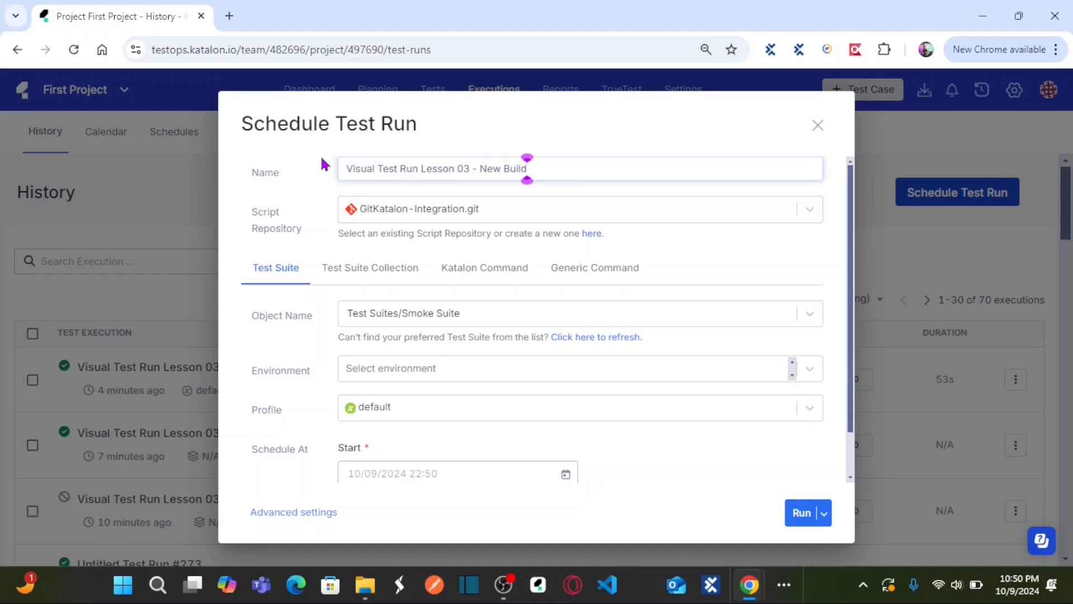
Step: Choose the GitKatalon-Integration.git script repository and the test suite "Visual Testing Lesson 03 - TestOps" for the run
left_click(810, 210)
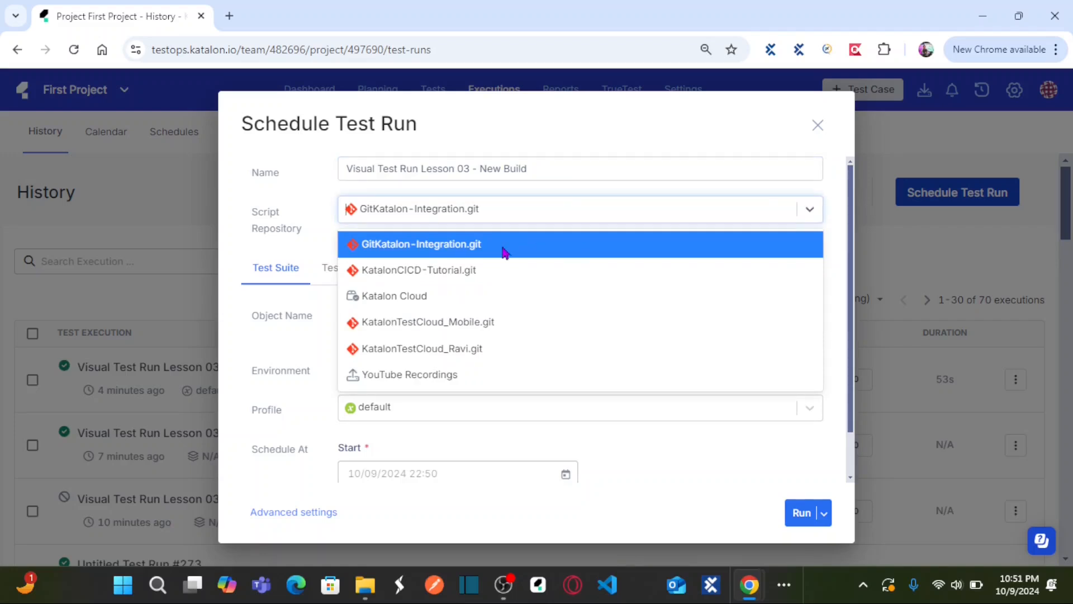
left_click(505, 253)
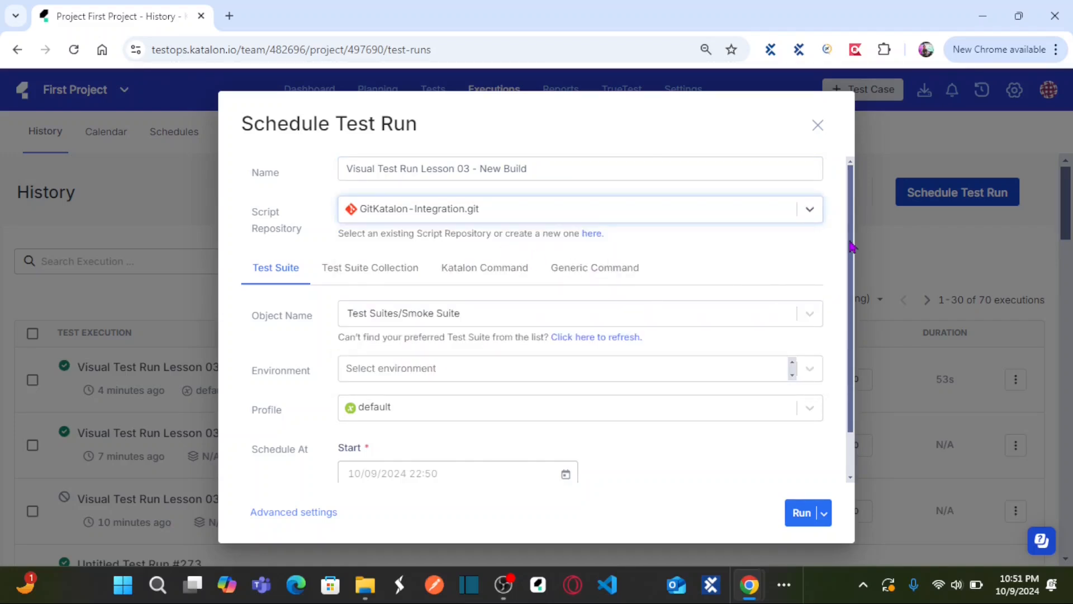
scroll(850, 246, "down", 1)
left_click(817, 266)
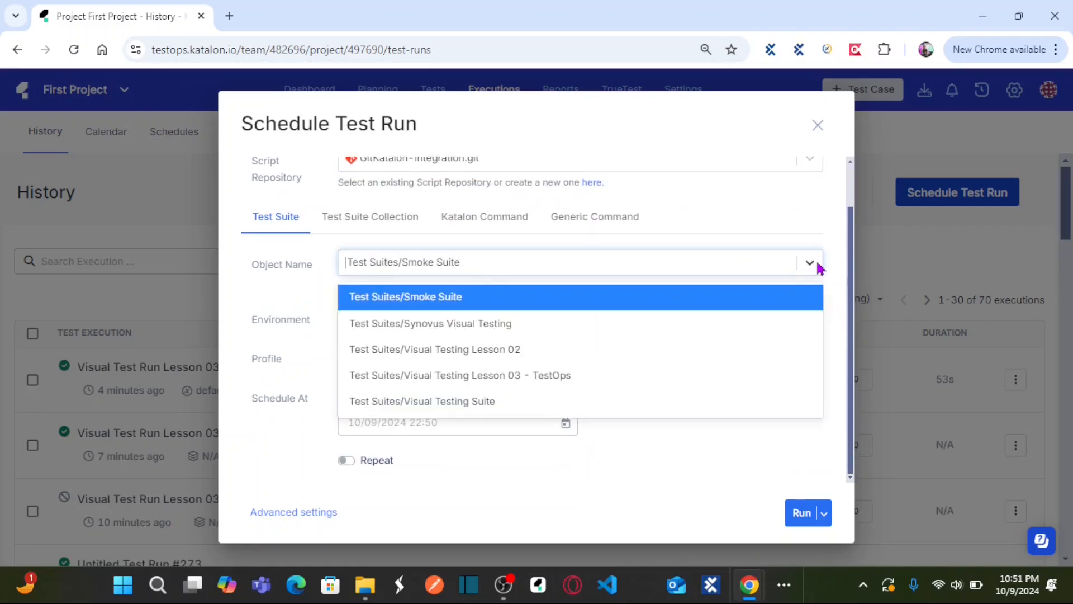
left_click(533, 380)
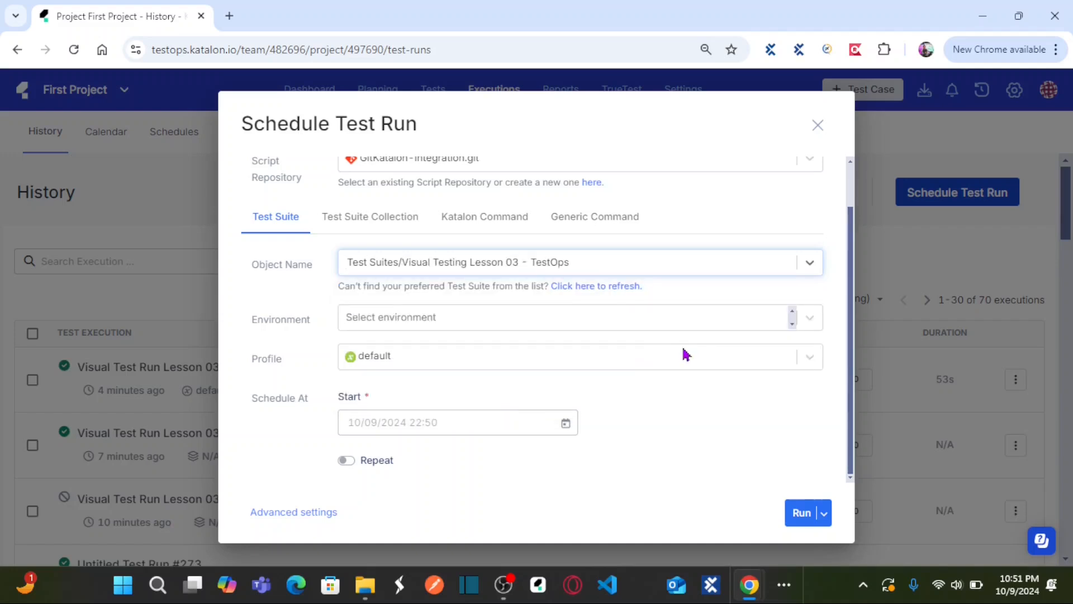
Step: Switch to Katalon Studio, check the Visual Testing Lesson 03 - TestOps suite and its test case, and return to TestOps
left_click(780, 590)
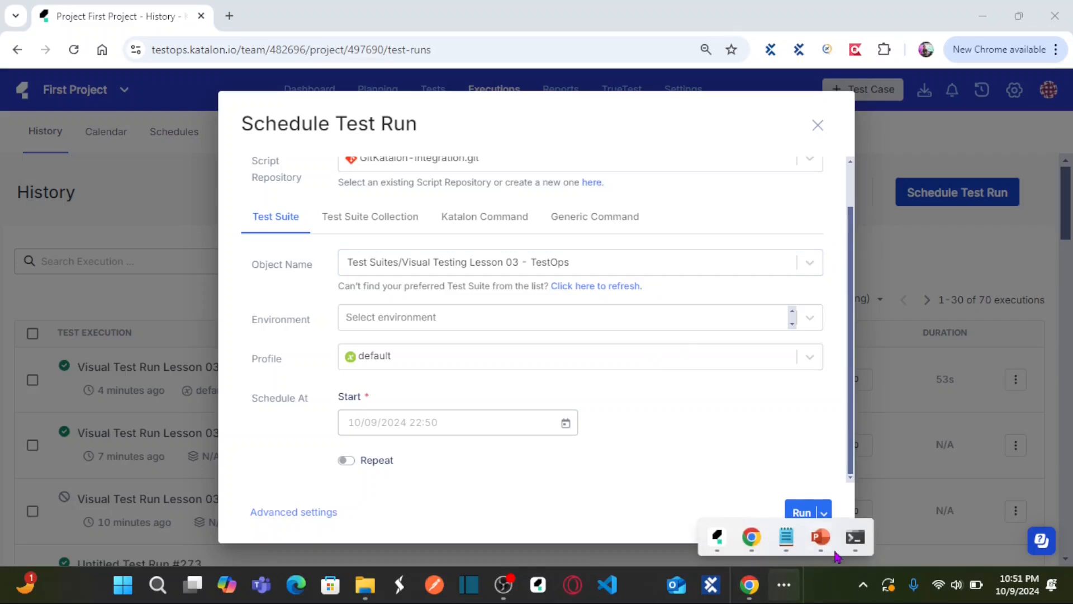
left_click(718, 540)
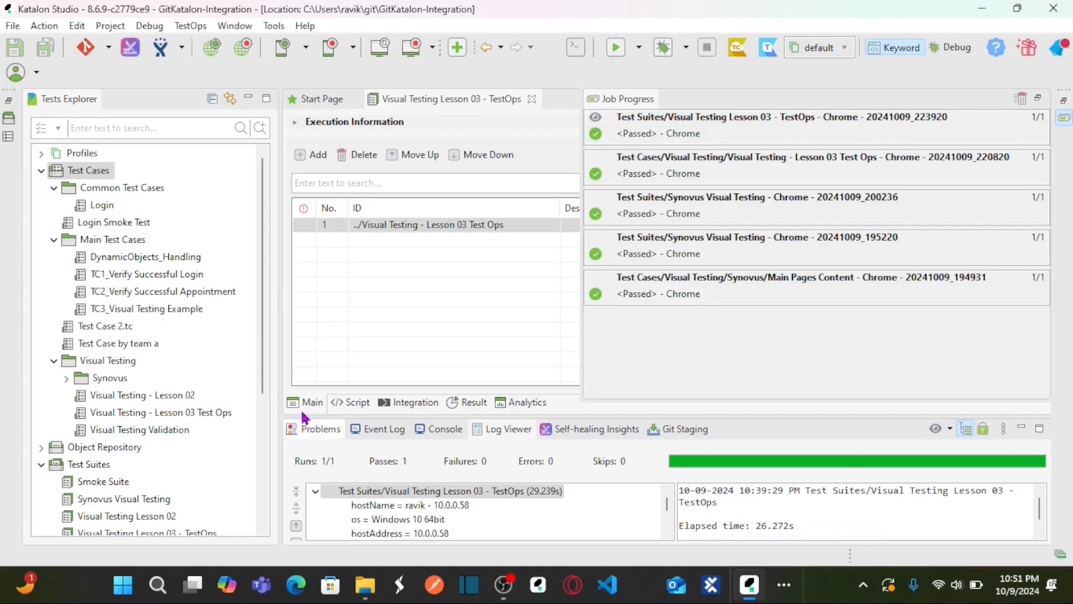
left_click(494, 239)
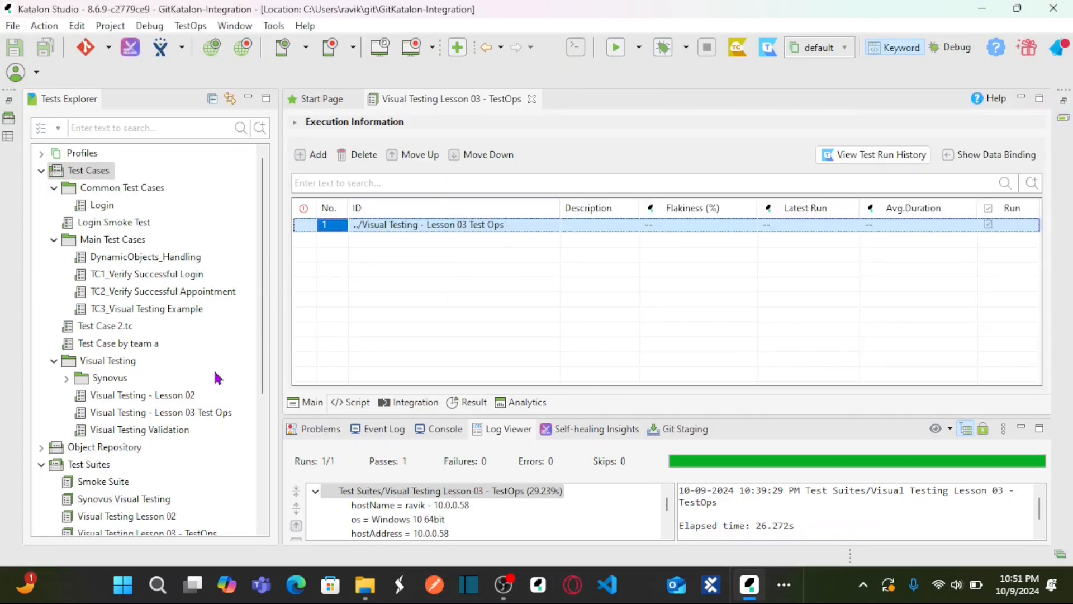
left_click_drag(263, 383, 263, 451)
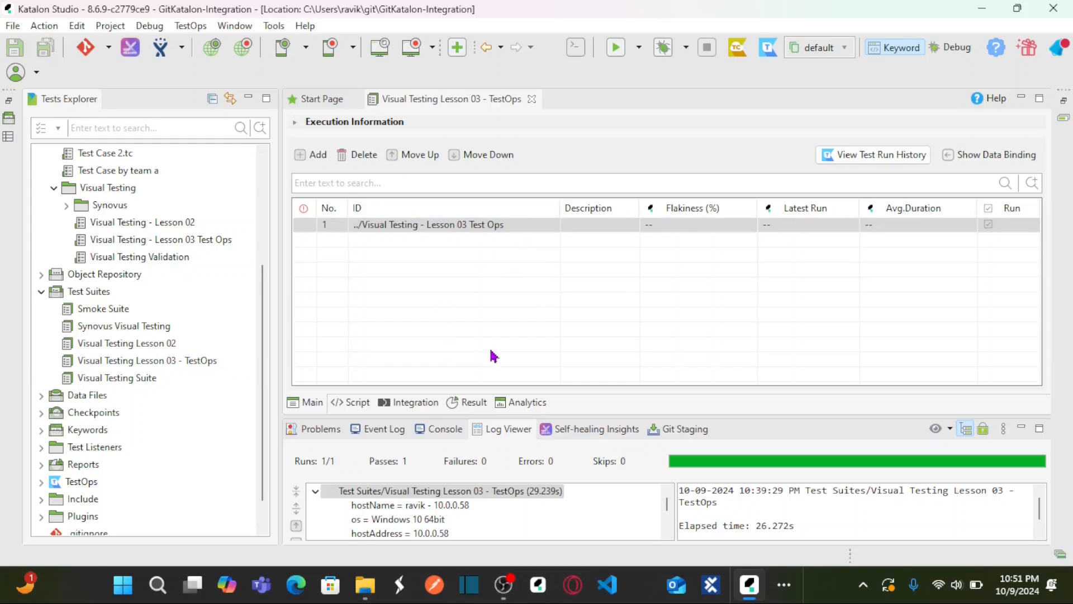
key("alt+Tab")
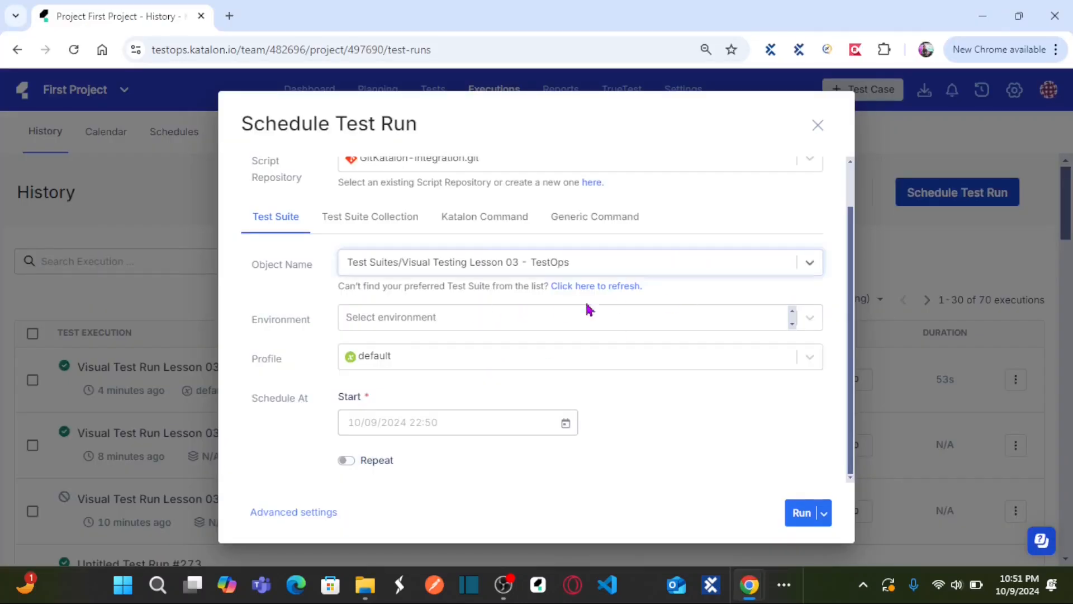
left_click(808, 324)
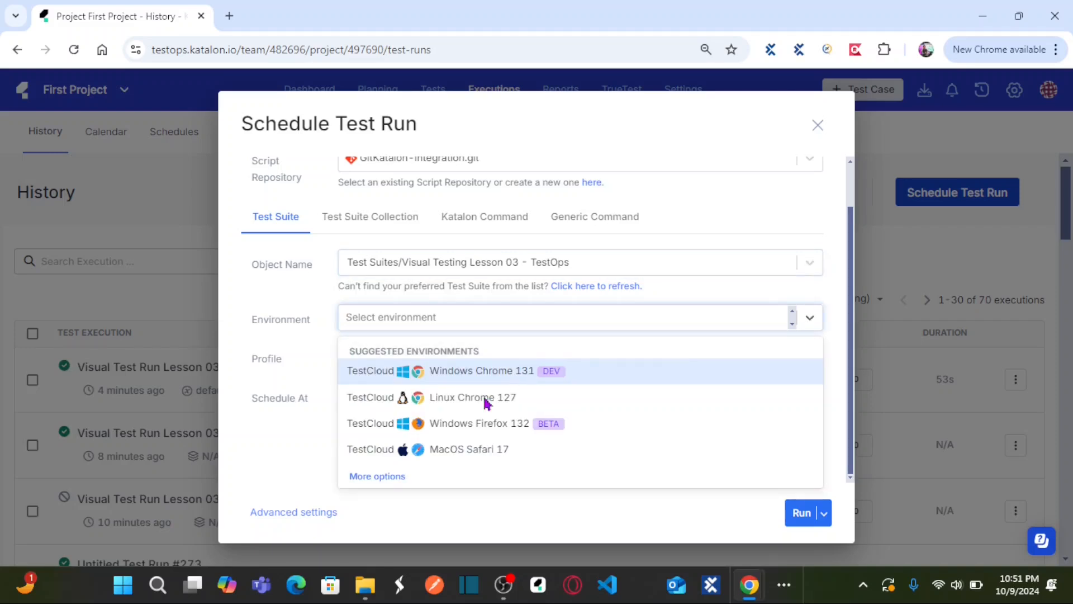
left_click(384, 483)
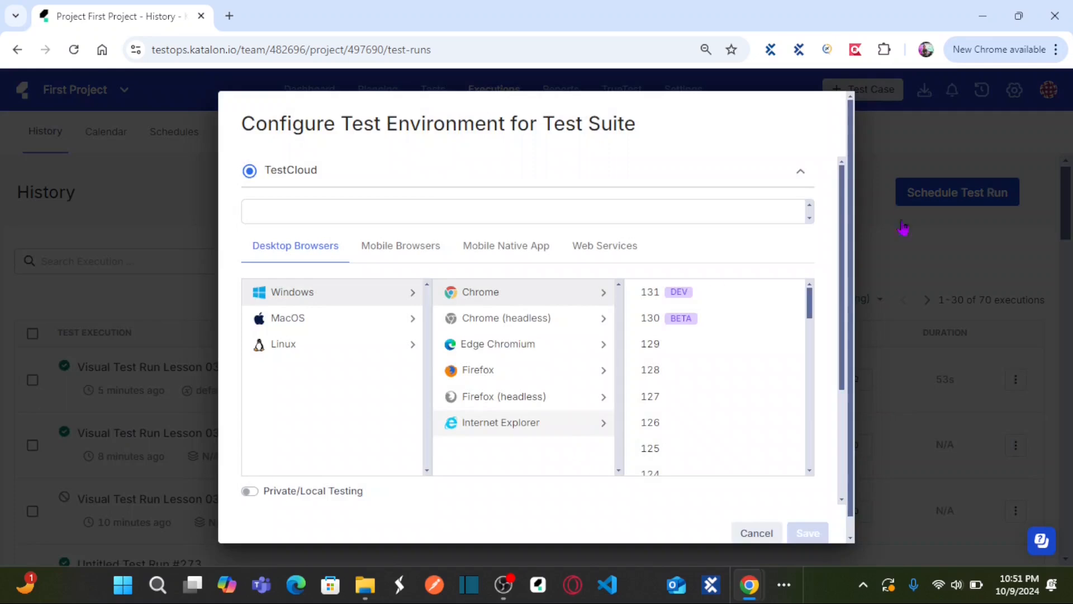
scroll(833, 386, "down", 3)
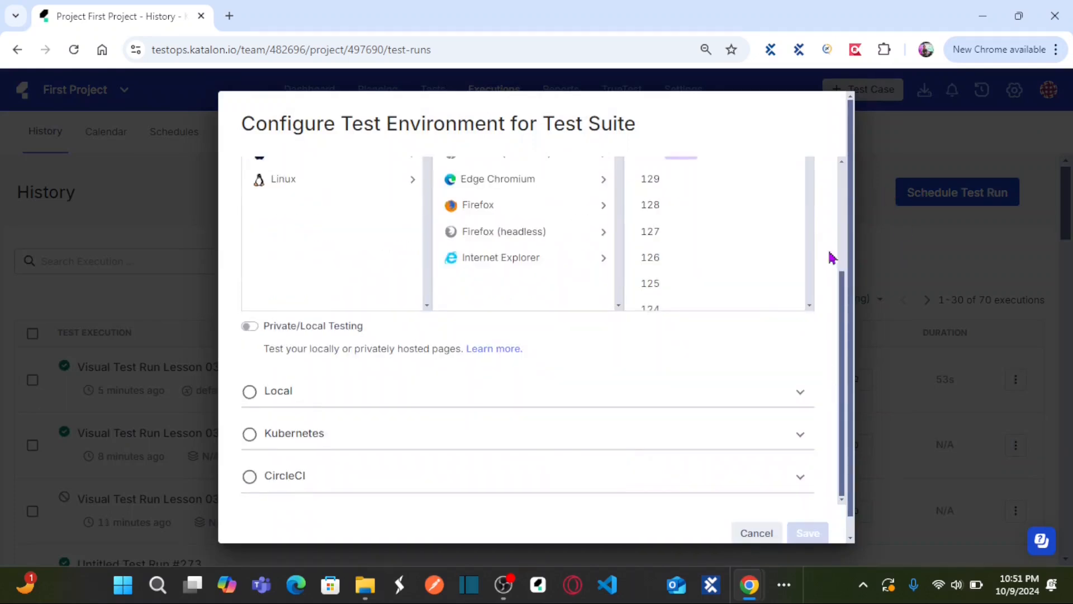
scroll(829, 292, "up", 3)
left_click(759, 531)
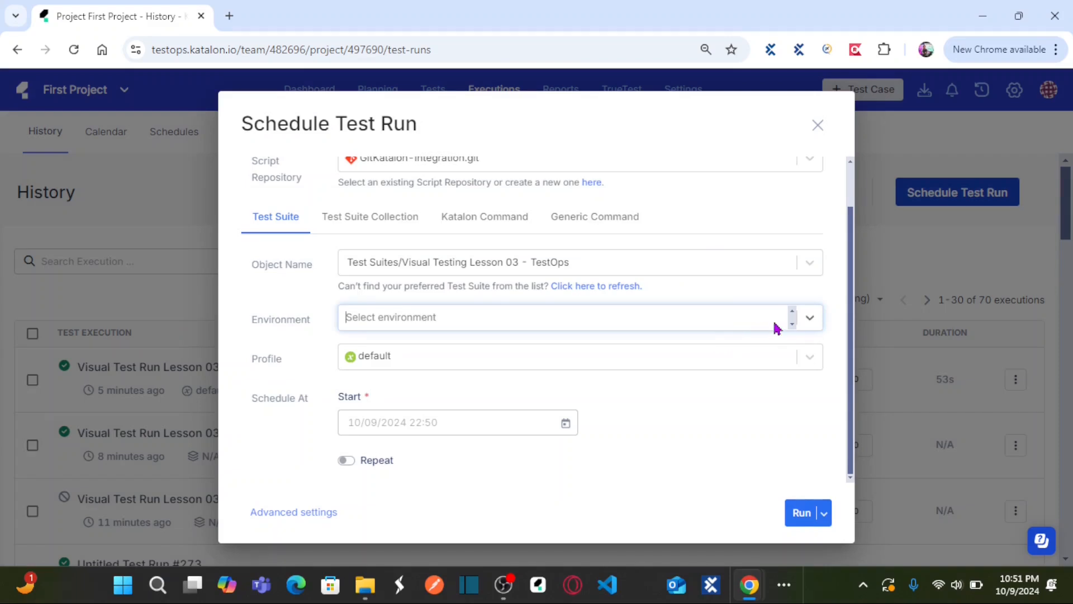
Step: Set the run's environment to the suggested TestCloud Windows Chrome 131
left_click(809, 318)
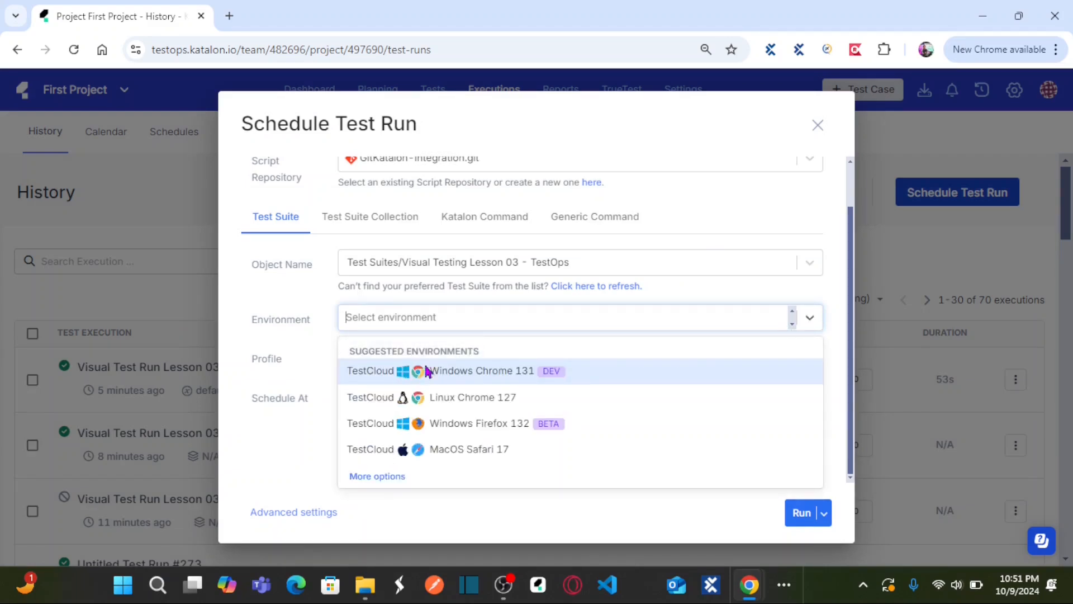
left_click(489, 376)
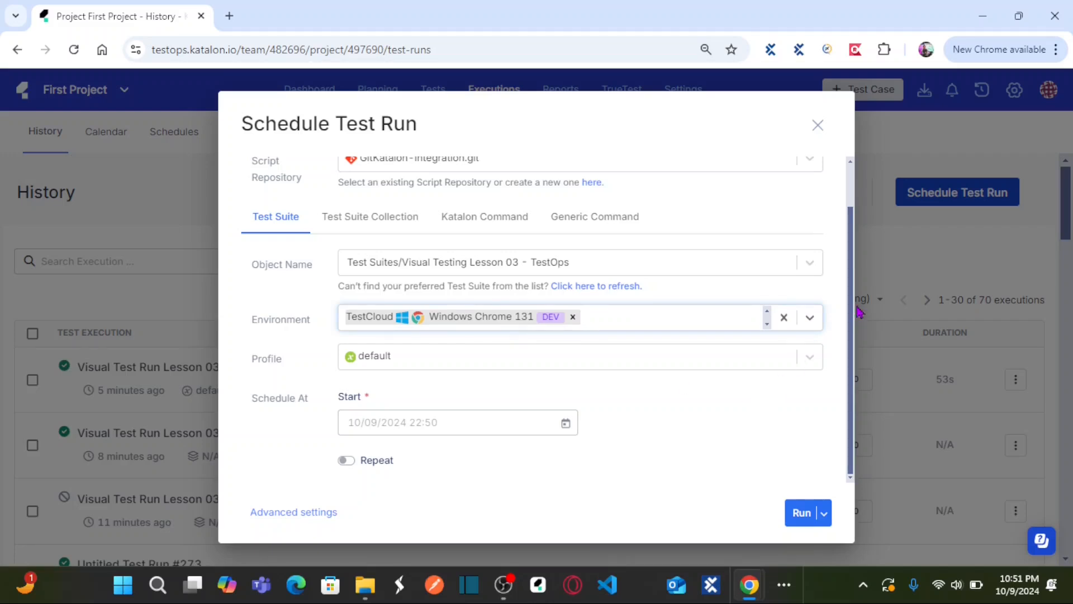
left_click_drag(850, 305, 851, 358)
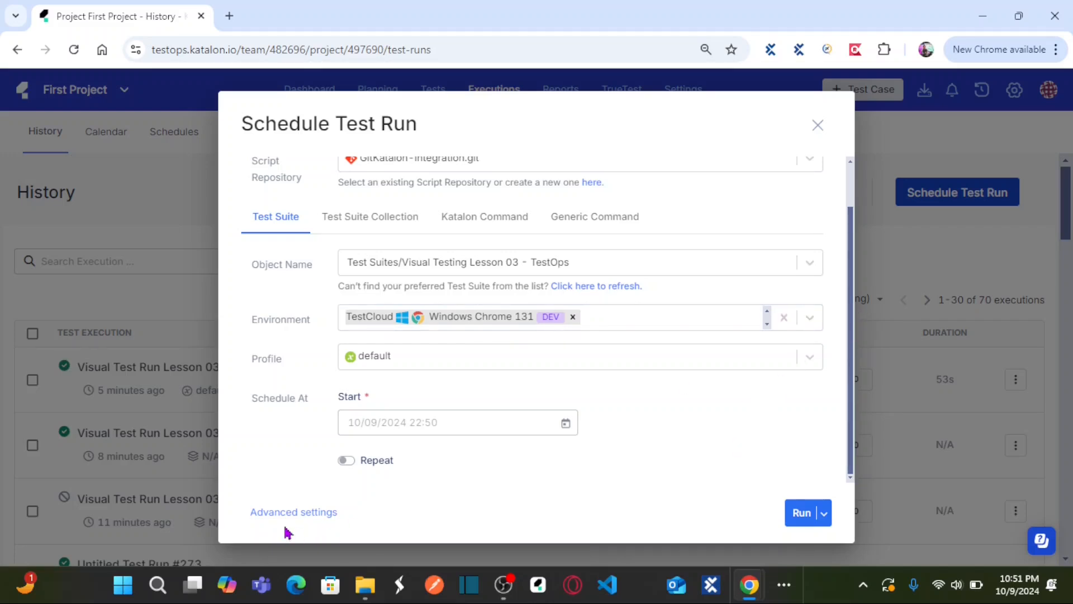
Step: In the advanced settings, set Visual Testing to baseline collection "Visual Test Run Lesson 03 (ID: 13)" and return to the main schedule form
left_click(274, 519)
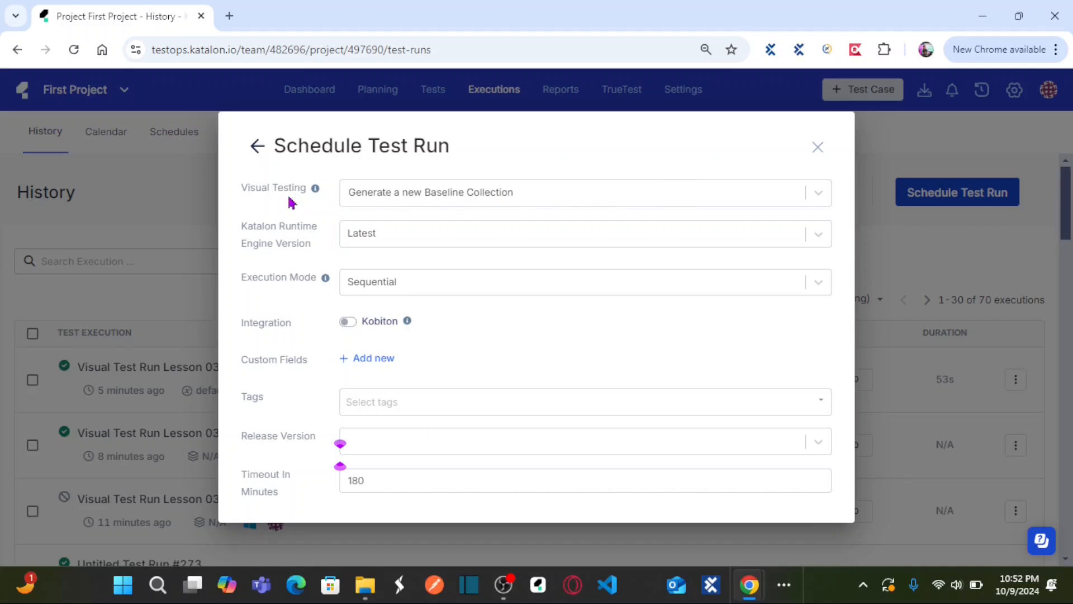
left_click(584, 199)
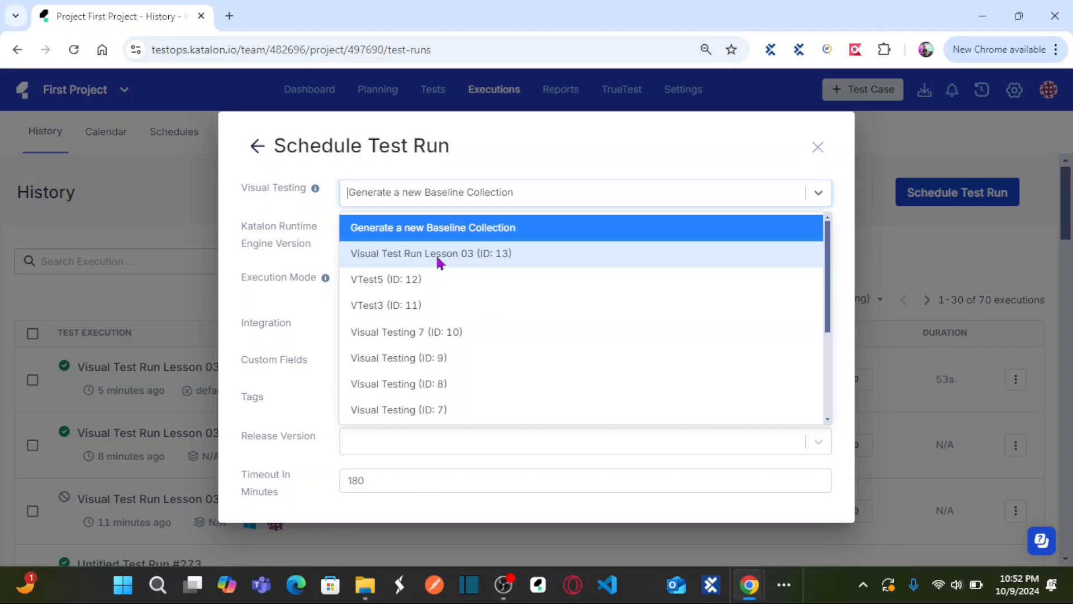
left_click(480, 257)
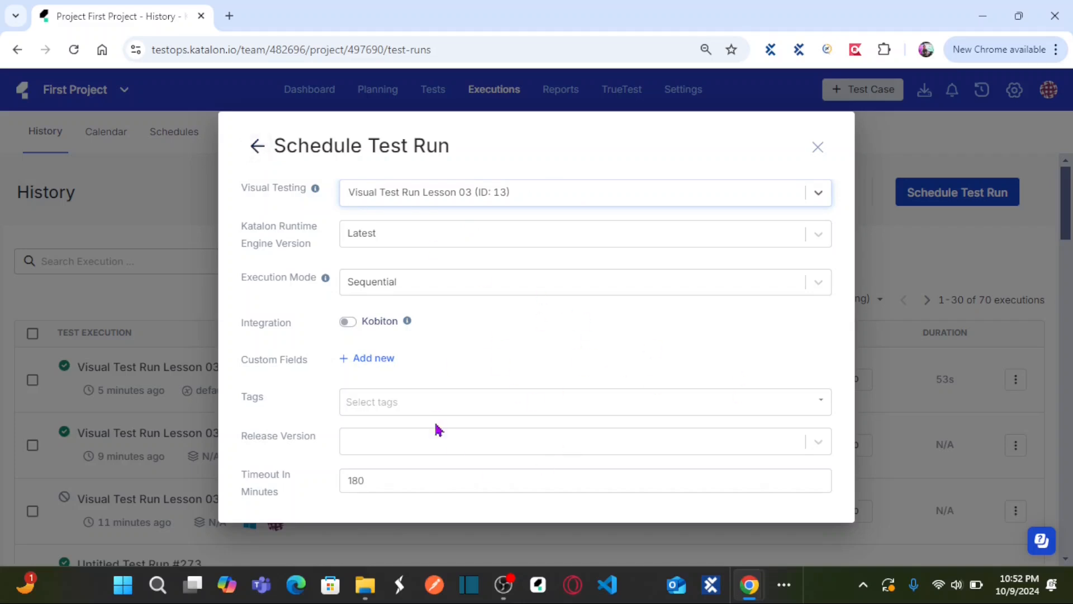
left_click(256, 145)
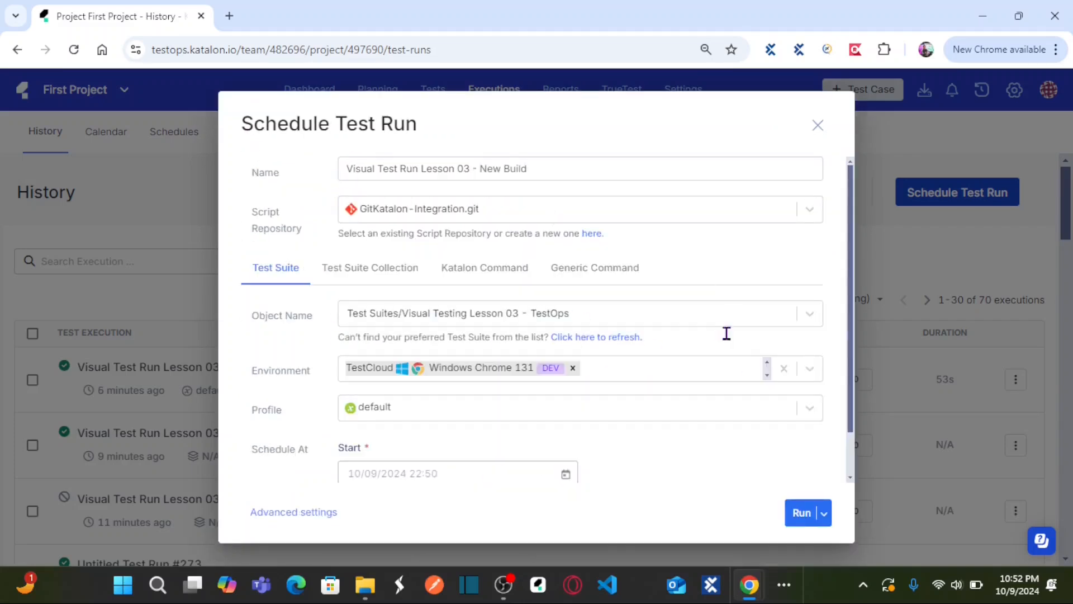
Step: Recheck the advanced settings and run Visual Test Run Lesson 03 - New Build
left_click_drag(848, 281, 853, 371)
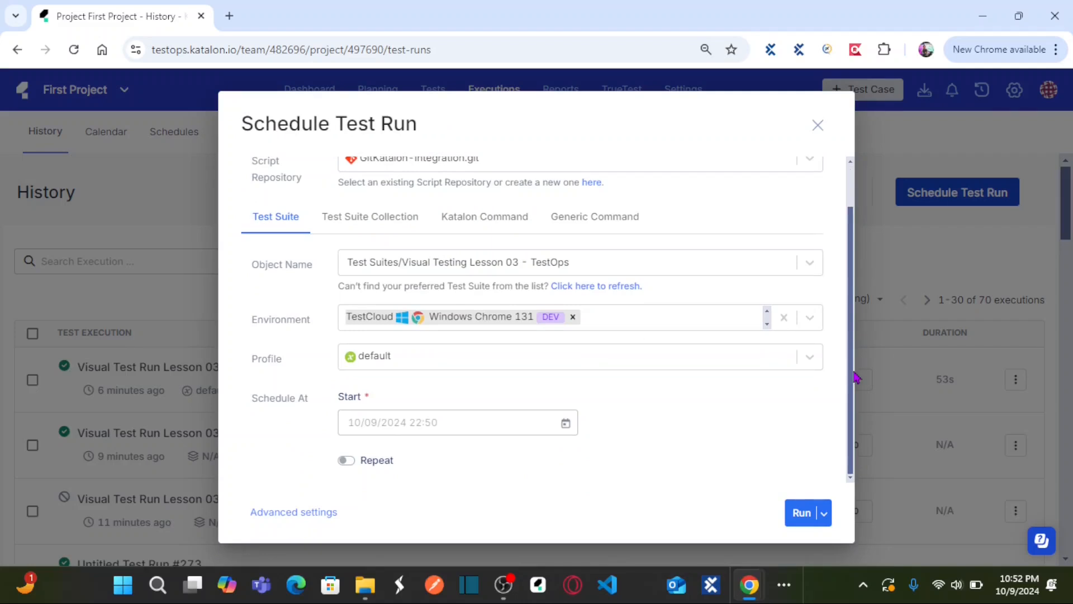
left_click(302, 513)
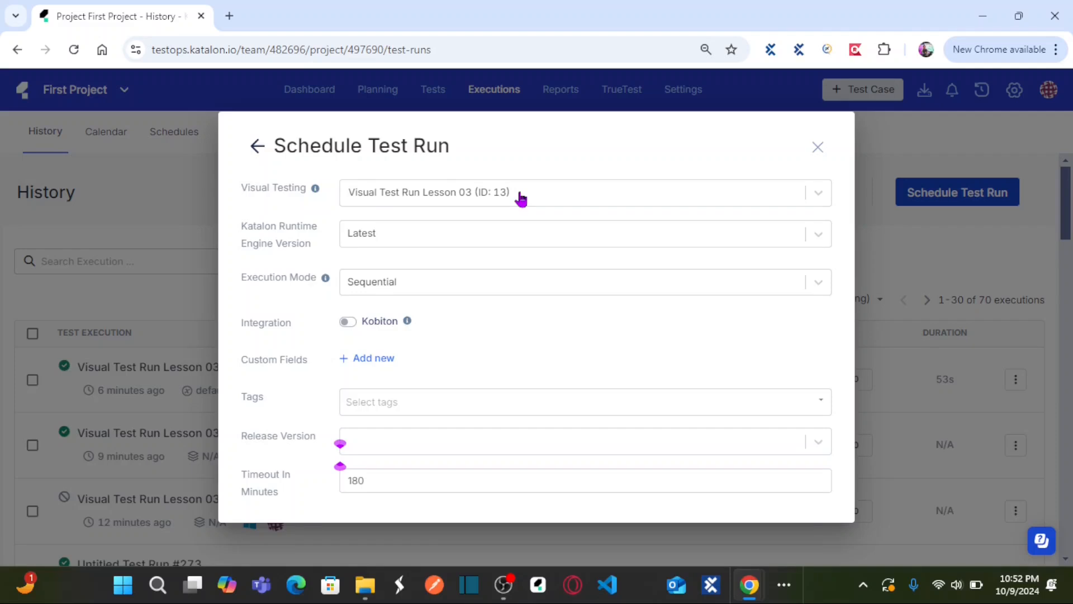
left_click(257, 146)
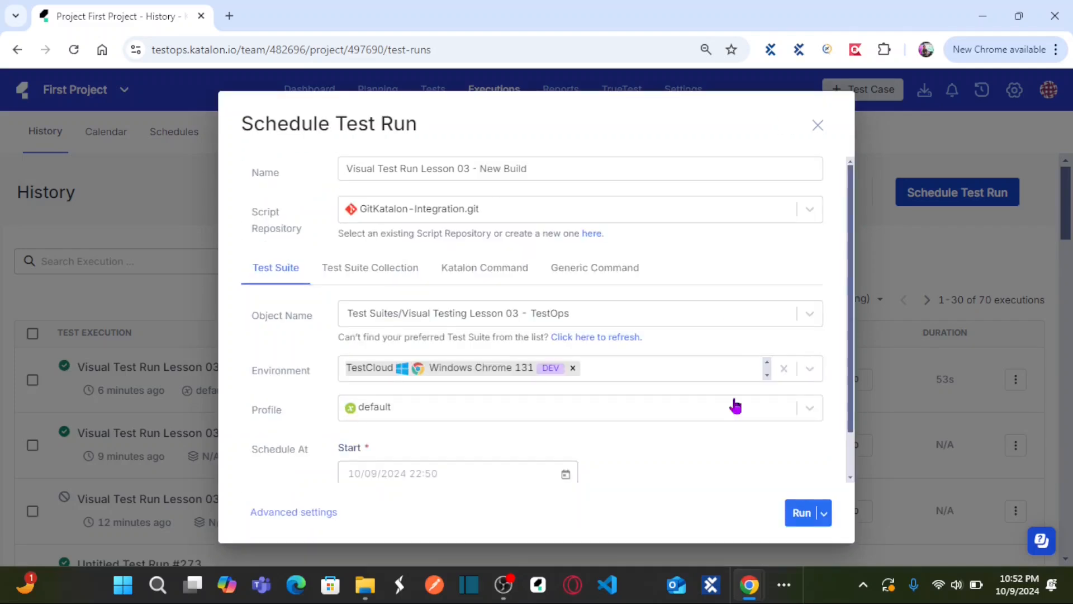
left_click(801, 512)
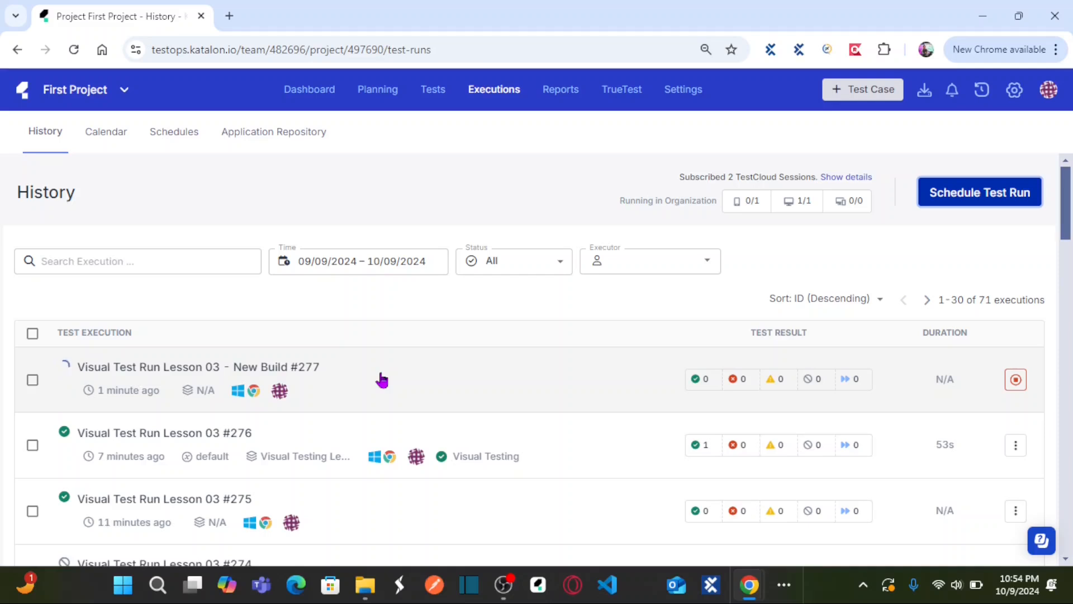
Step: Refresh the execution history and open Visual Test Run Lesson 03 - New Build from the Test Runs report
left_click(74, 50)
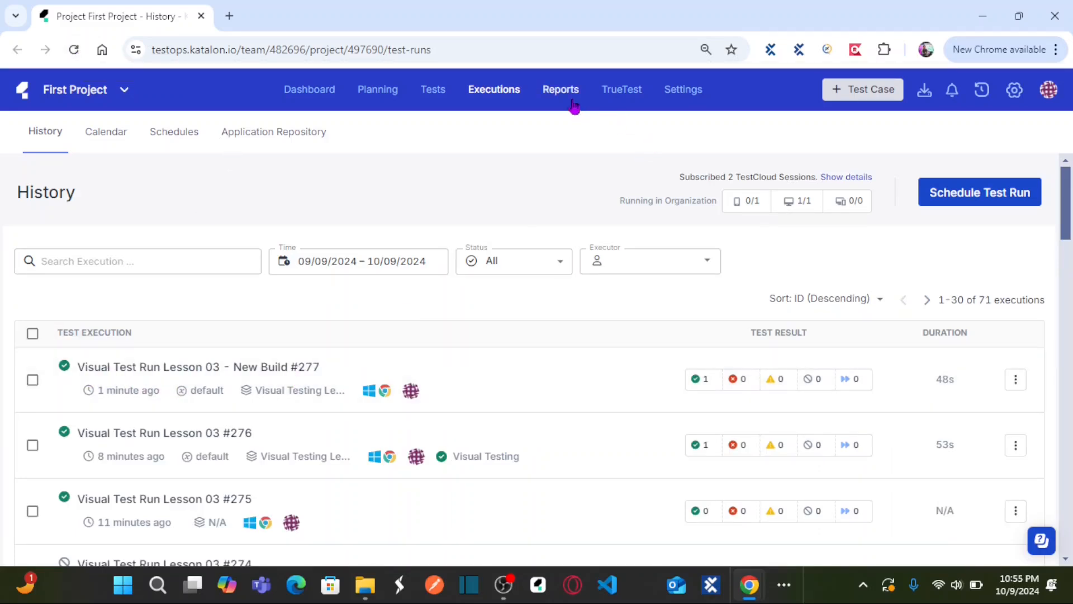
left_click(573, 105)
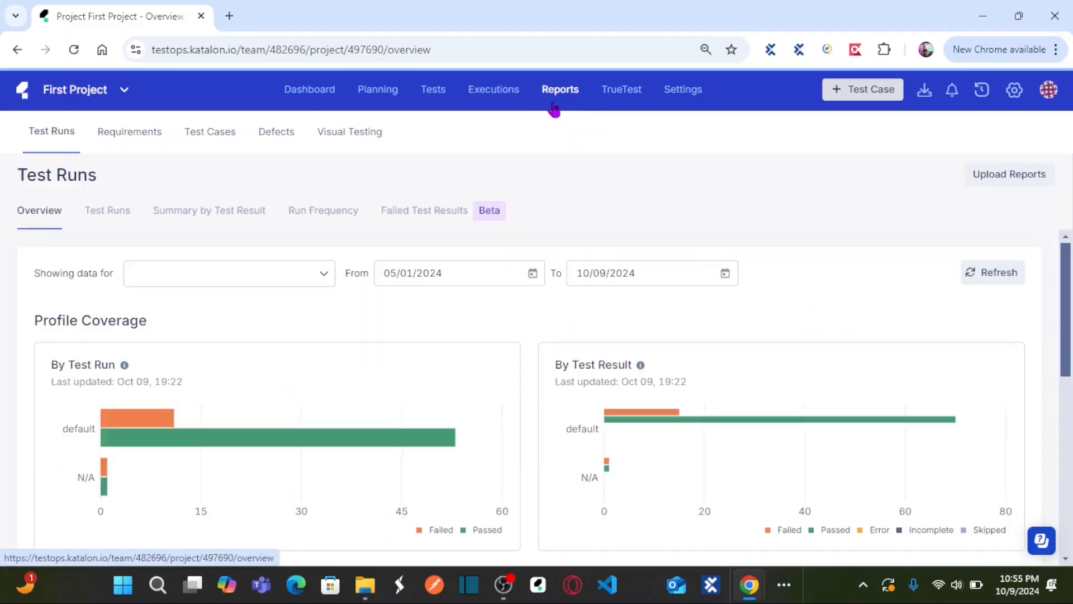
left_click(115, 217)
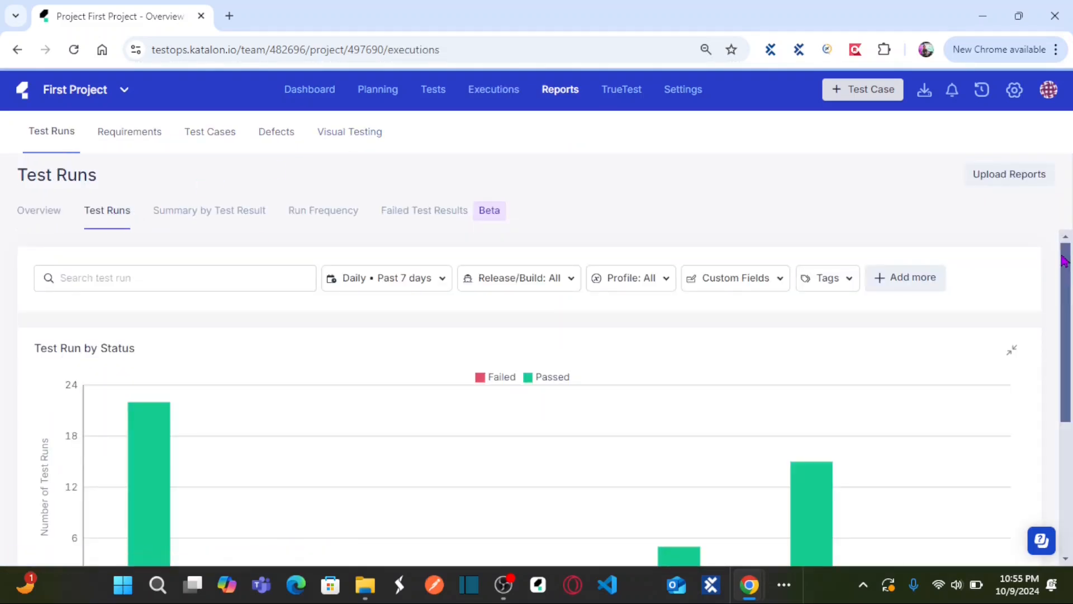
left_click_drag(1066, 258, 1068, 310)
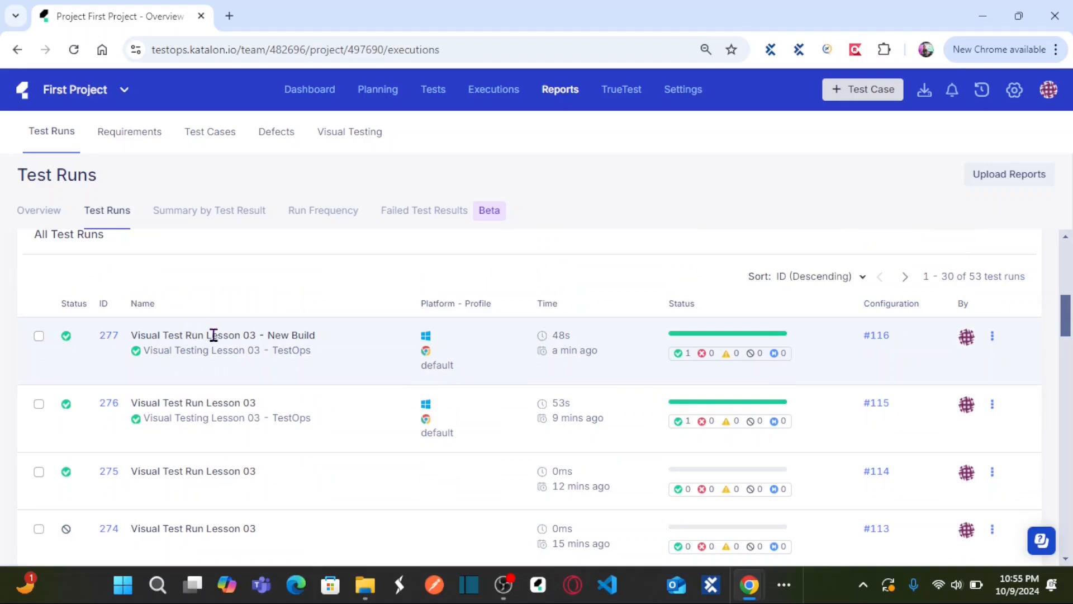
left_click(108, 337)
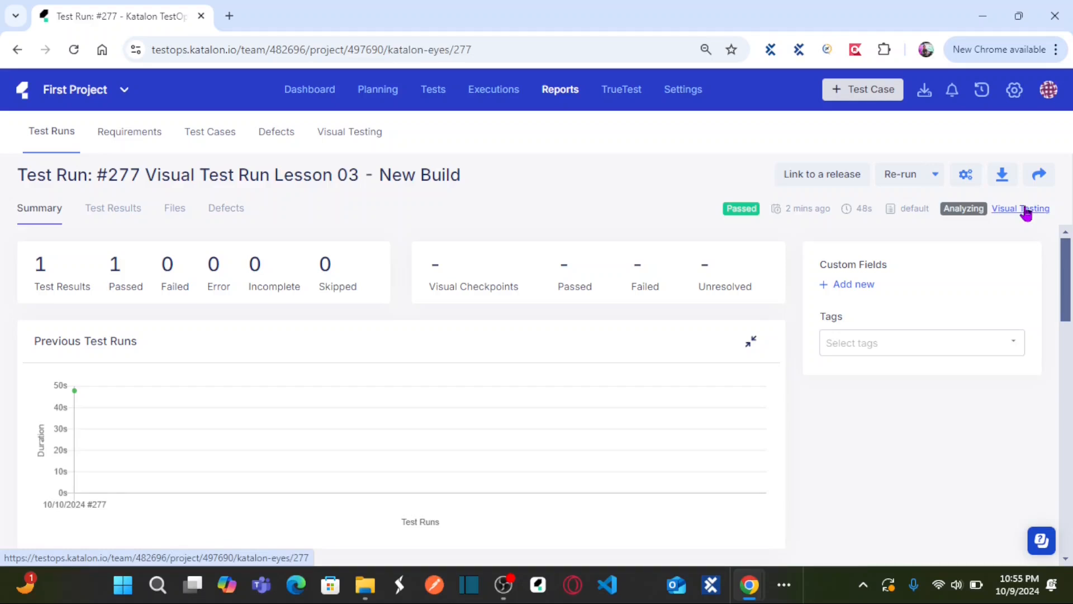
Step: Open the run's Visual Testing results and reload them to load its unresolved checkpoints
left_click(1026, 209)
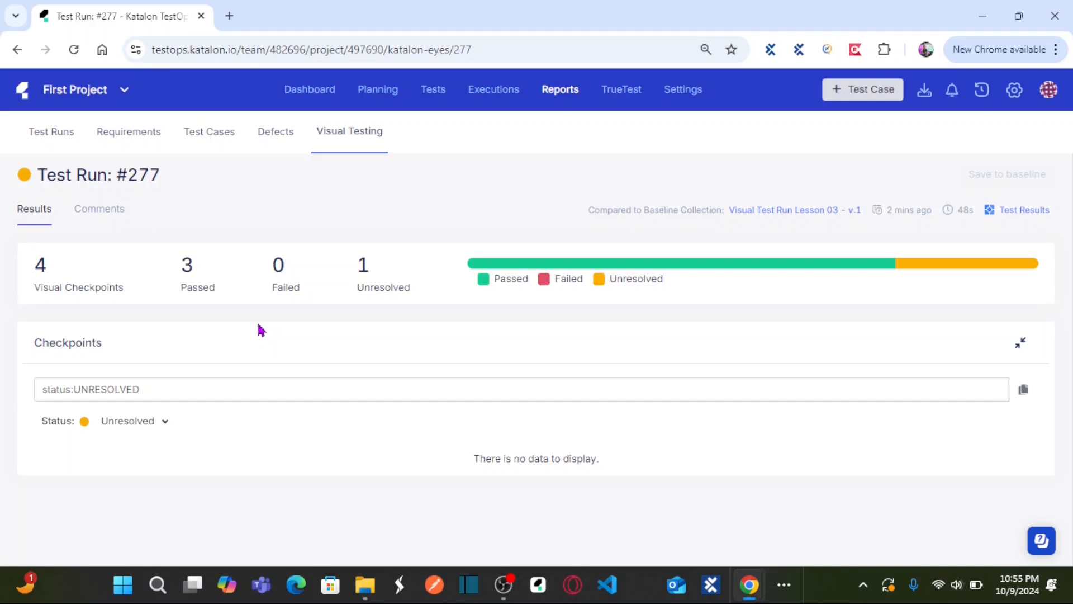
left_click(80, 53)
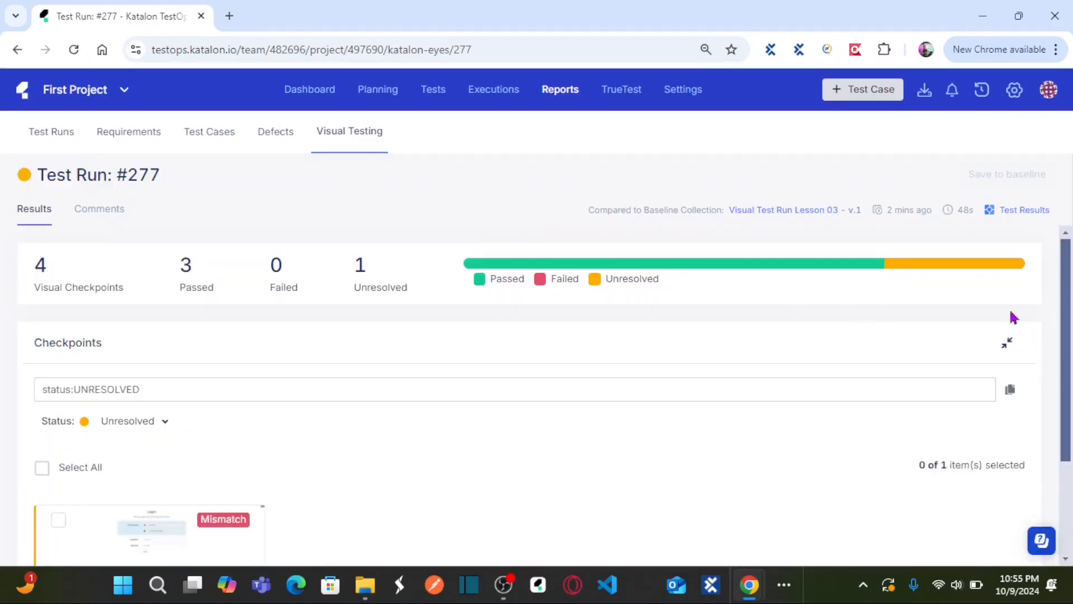
left_click_drag(1068, 282, 1067, 365)
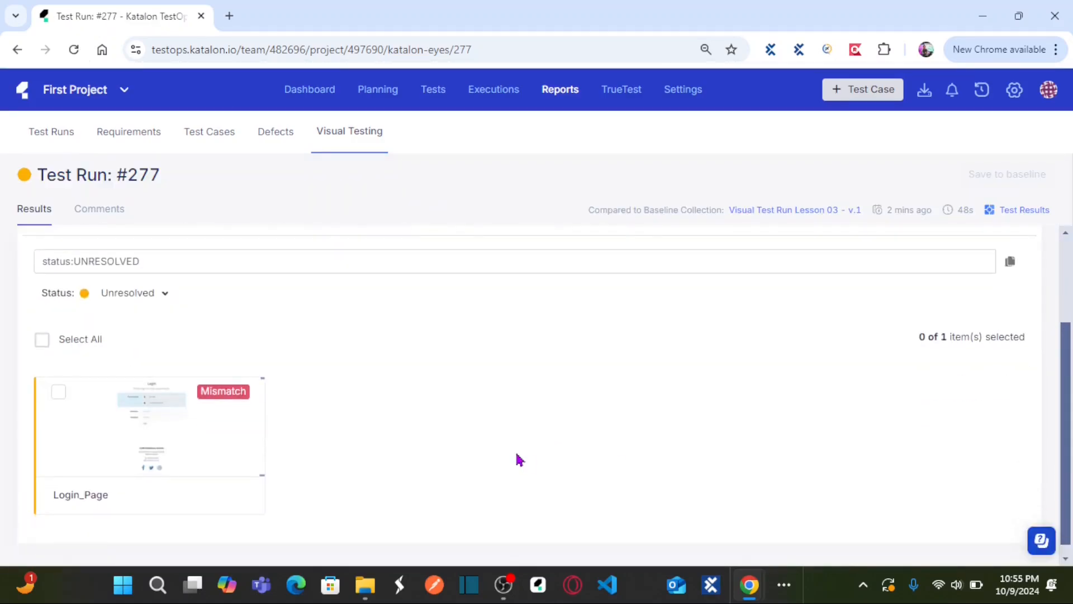
Step: Compare the Login_Page checkpoint with its baseline by Layout and Text Content, and mark it as passed
left_click(151, 436)
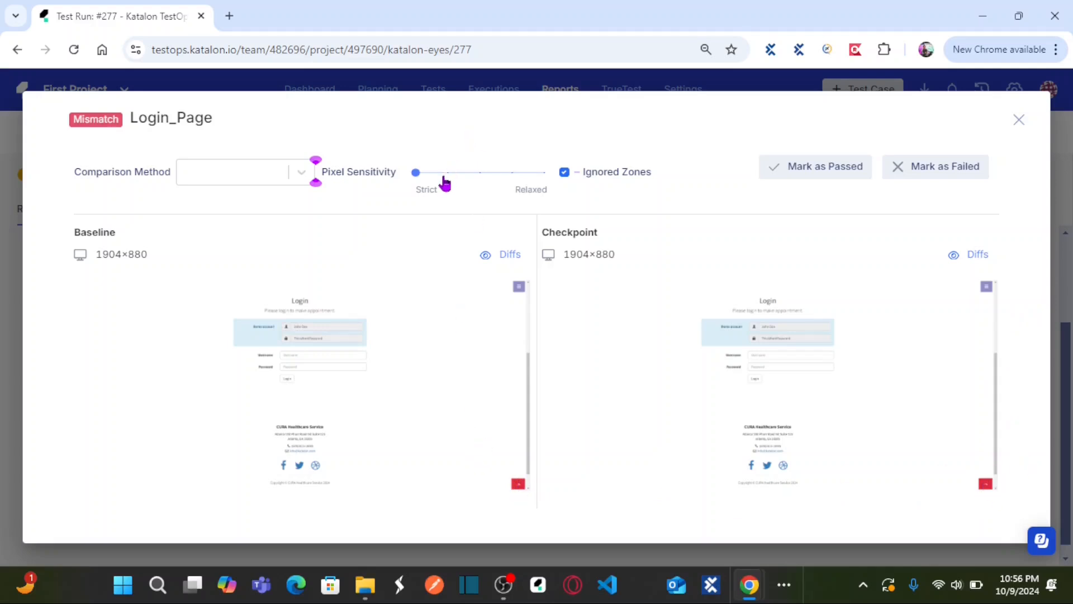
left_click(307, 176)
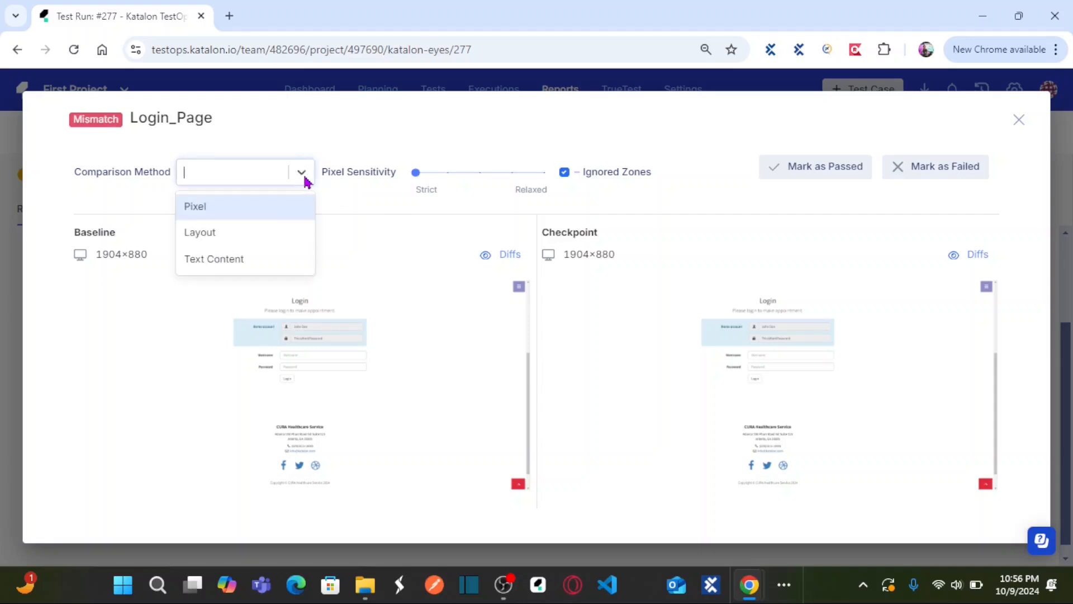
left_click(208, 234)
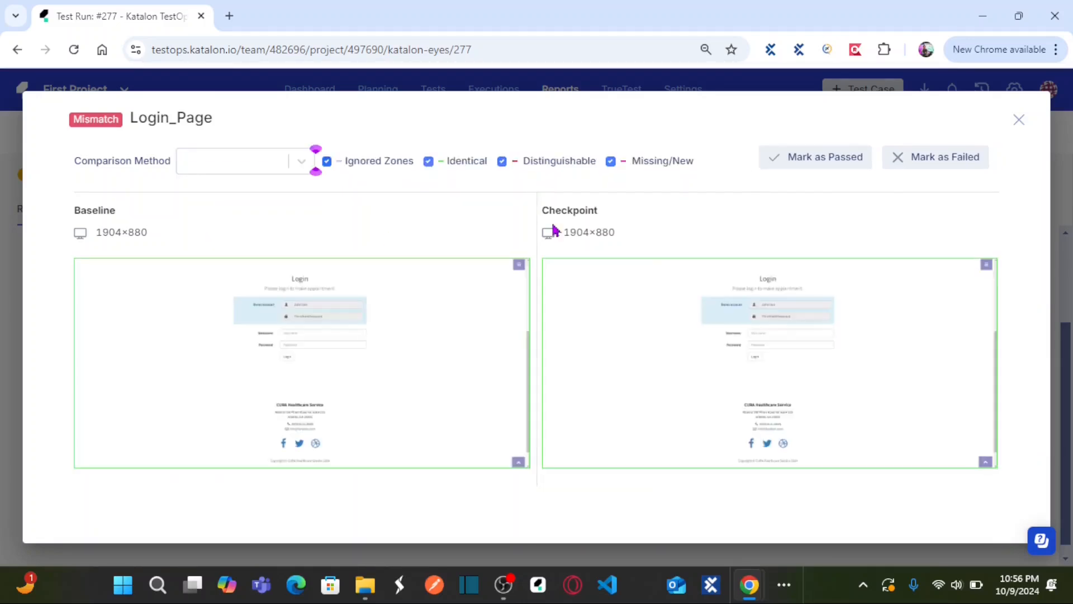
left_click(301, 162)
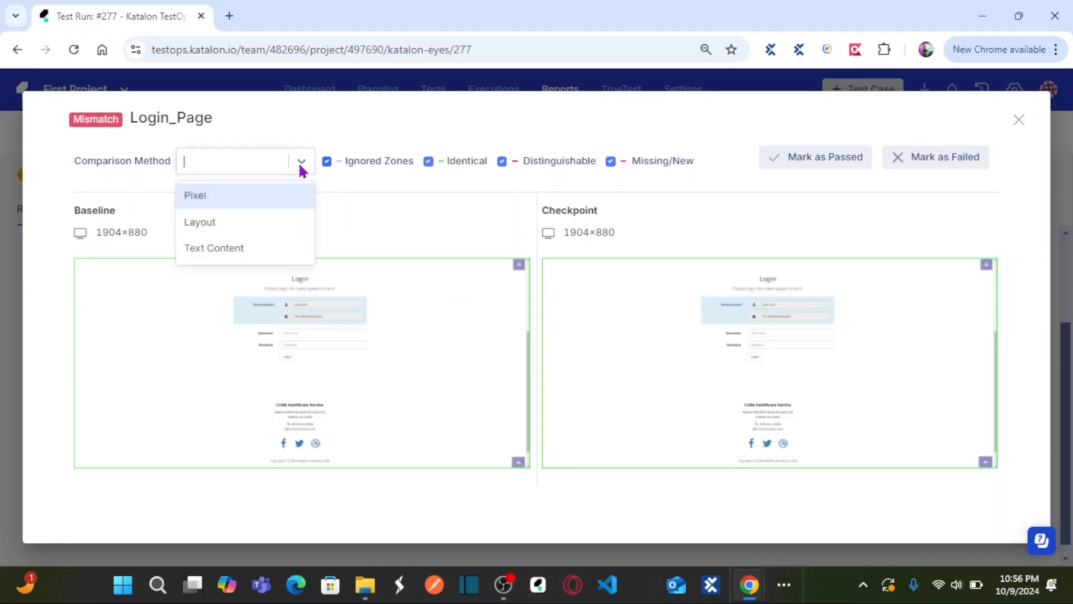
left_click(219, 253)
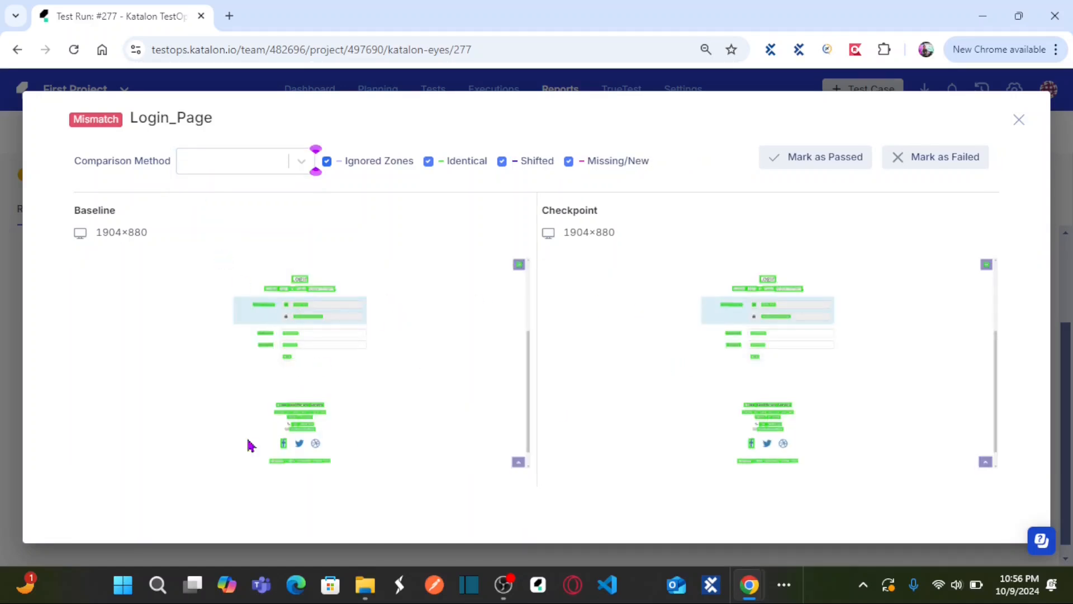
left_click(813, 163)
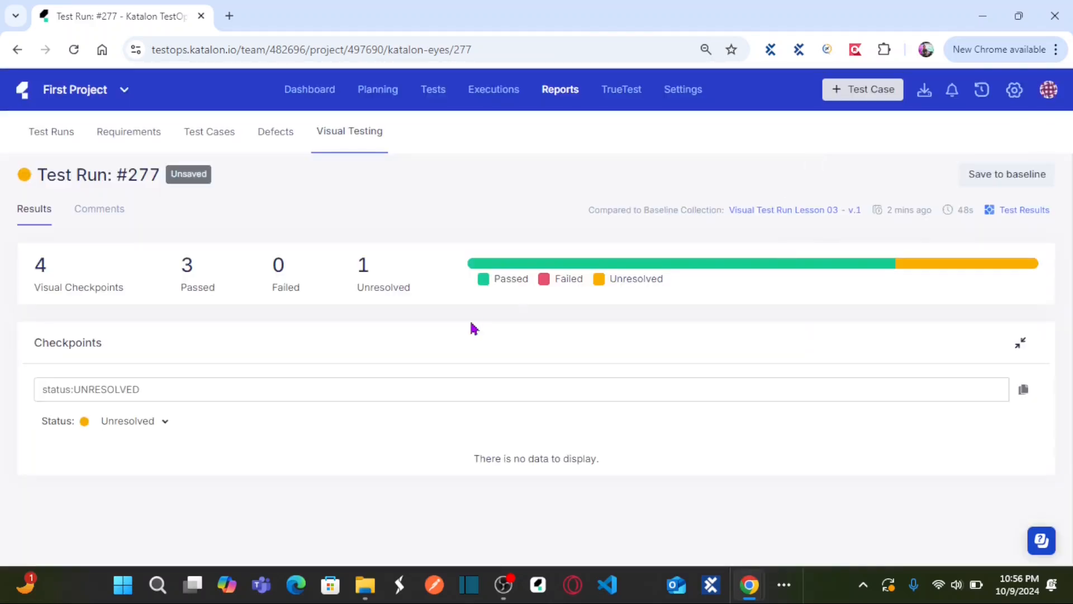
Step: Filter the run's checkpoints by the Passed status
left_click(163, 423)
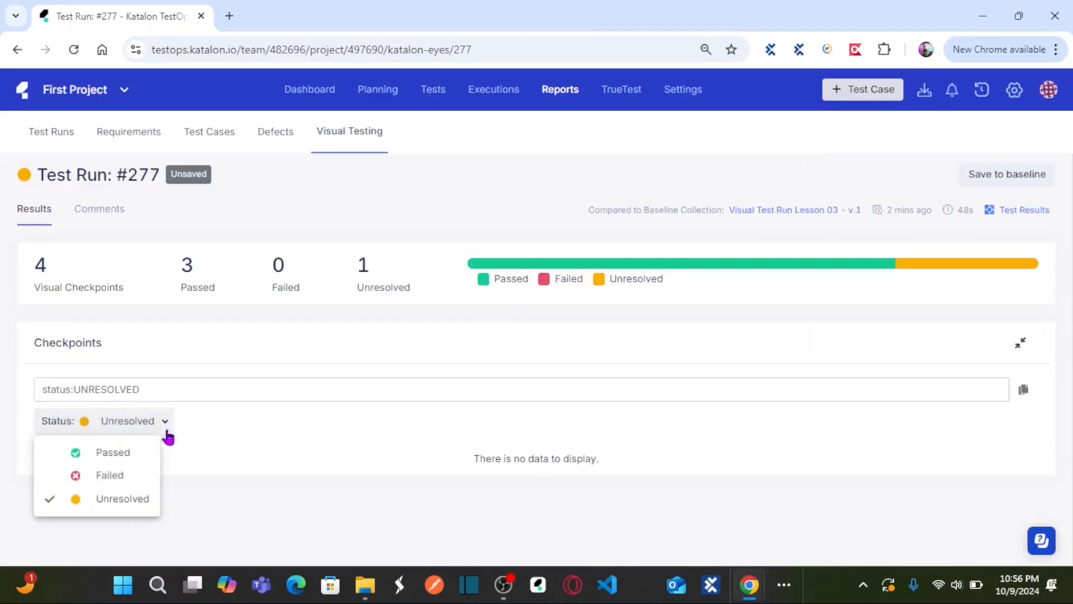
left_click(119, 451)
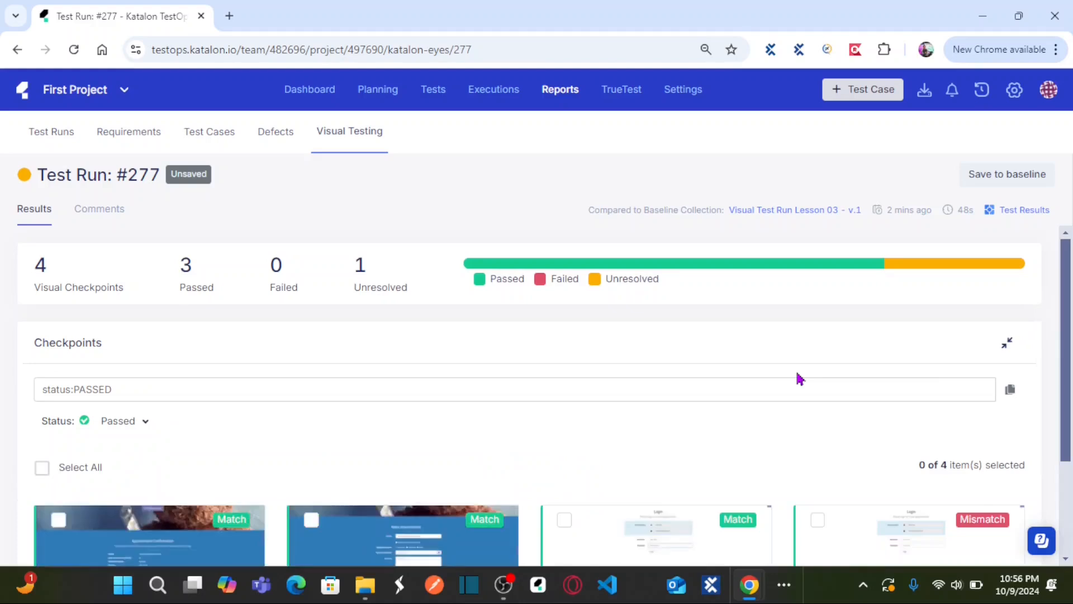
left_click_drag(1068, 291, 1067, 414)
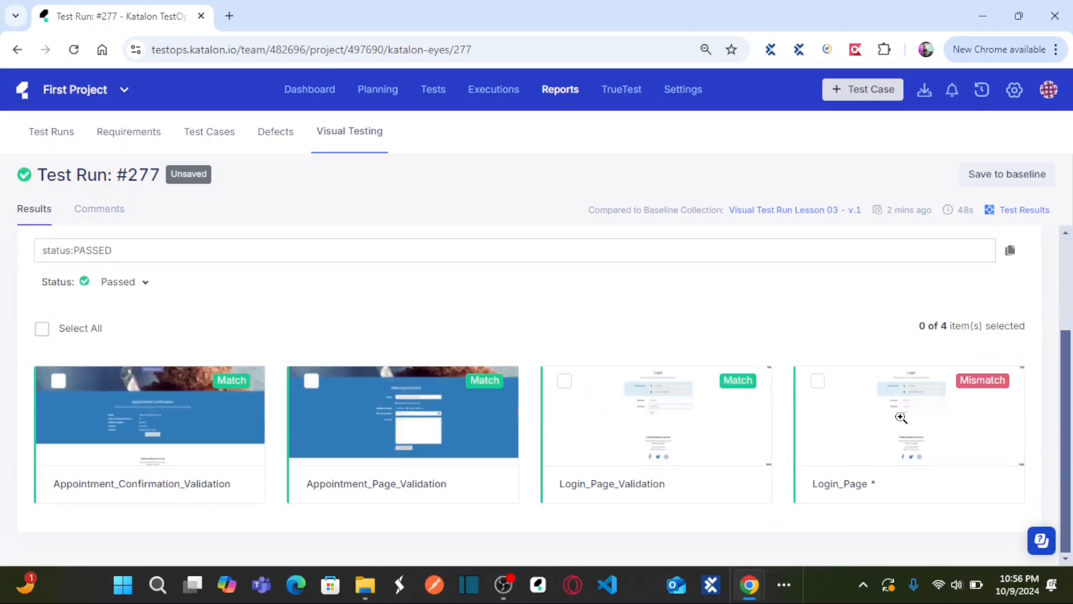
Step: Inspect the baseline comparisons of Appointment_Confirmation_Validation, Appointment_Page_Validation and Login_Page_Validation one after another
left_click(133, 400)
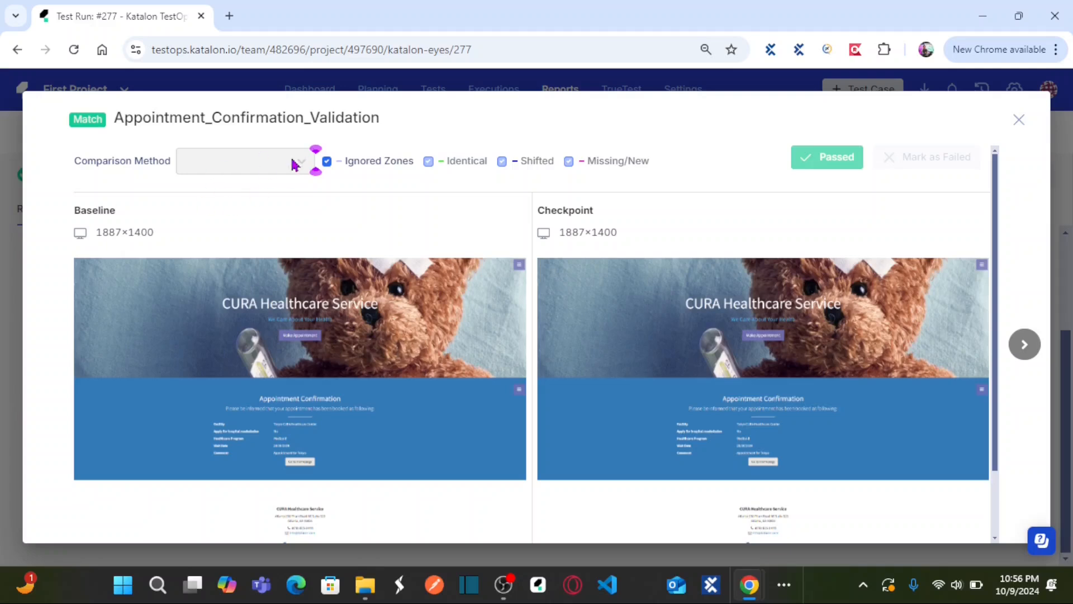
left_click(1018, 121)
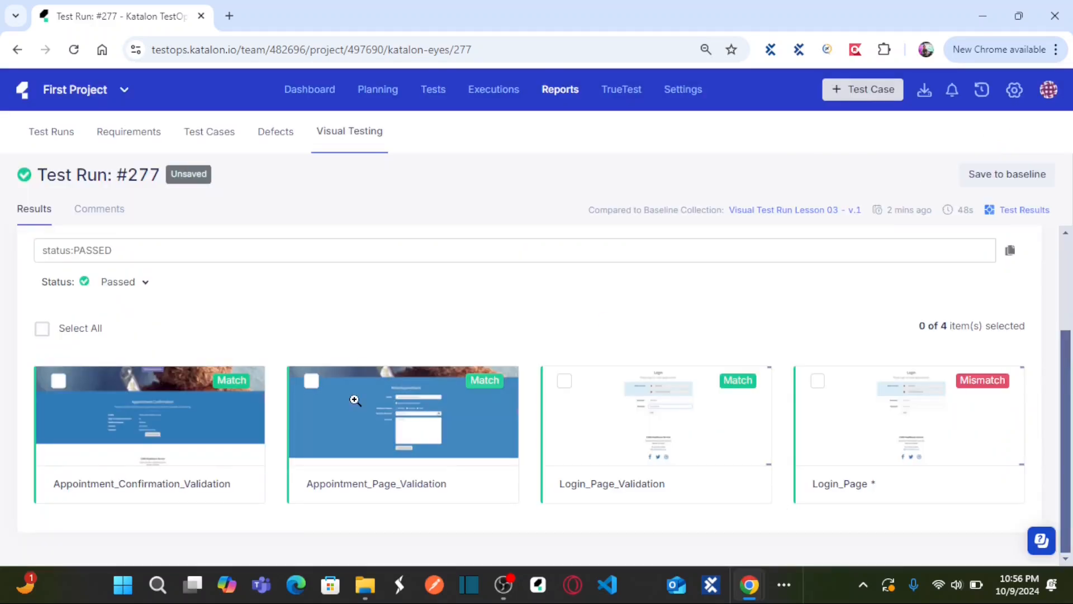
left_click(371, 454)
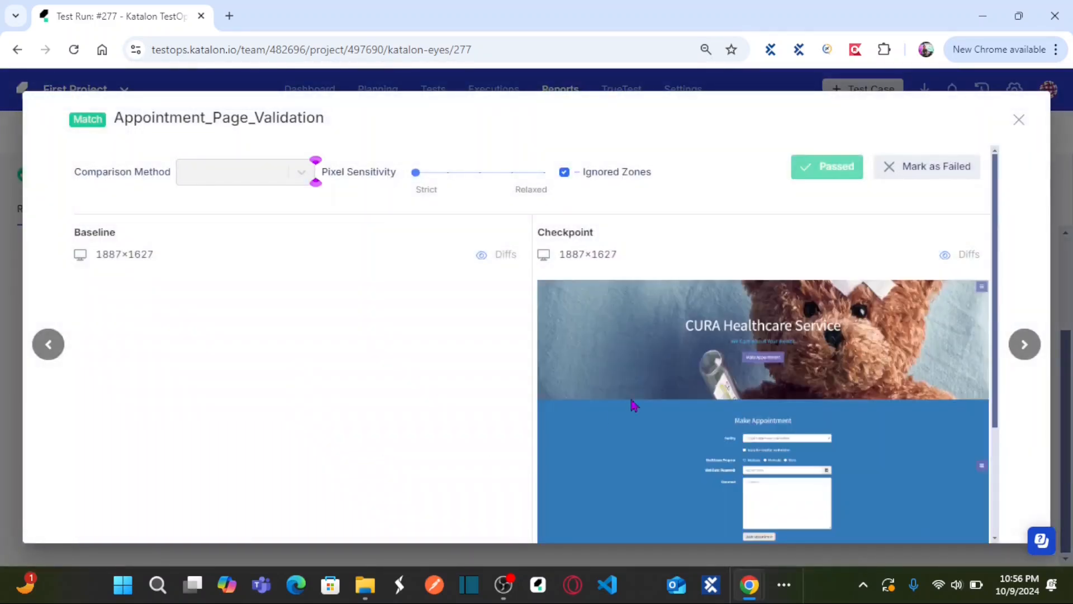
left_click_drag(994, 244, 1000, 192)
left_click(1025, 123)
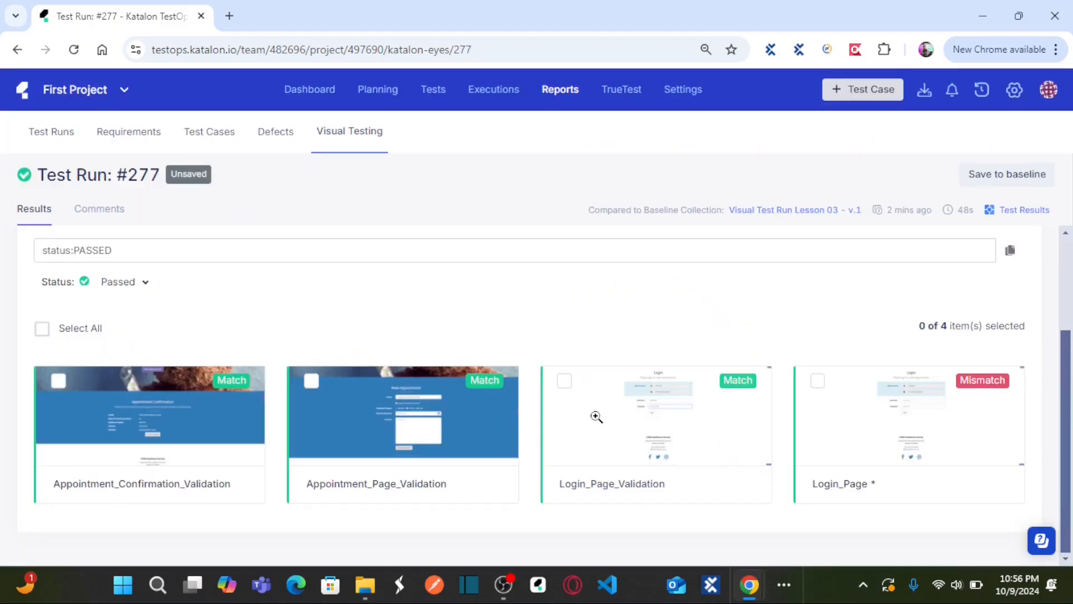
left_click(615, 433)
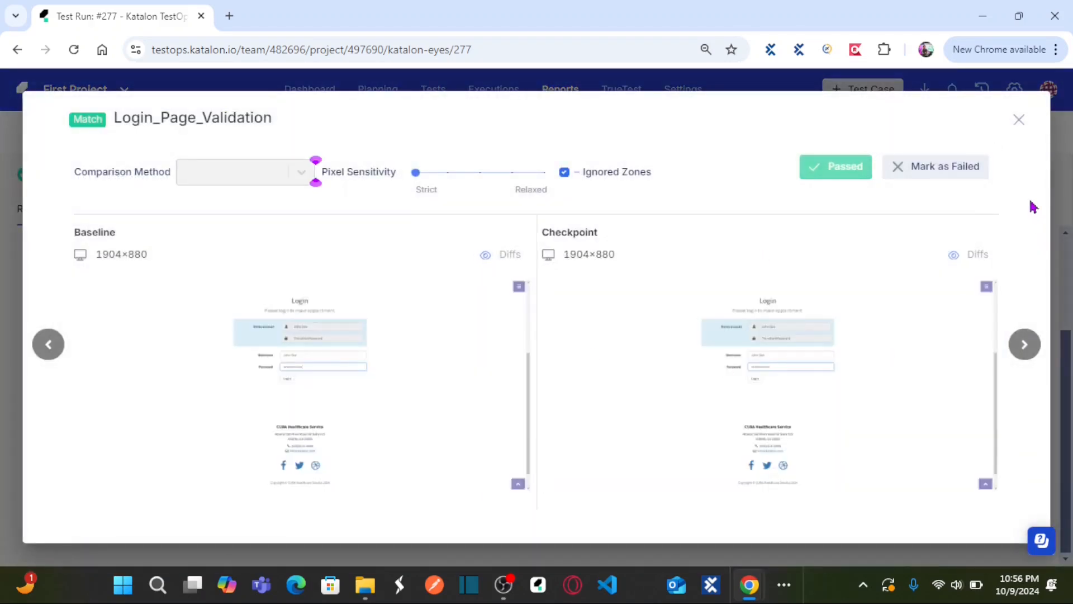
left_click(1020, 120)
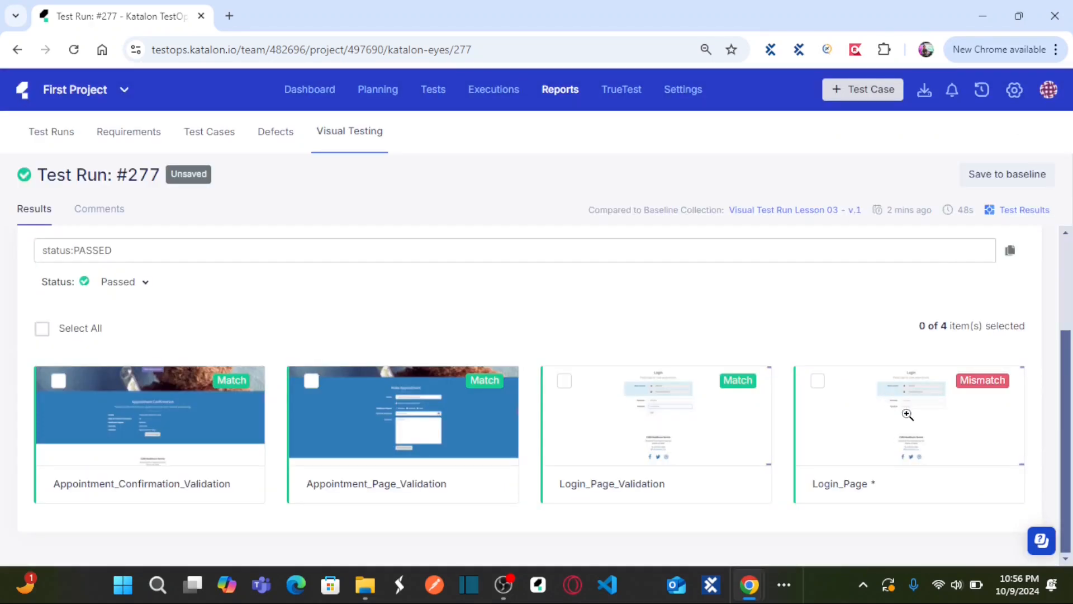
Step: Reopen the Login_Page checkpoint to check its differences and Passed mark, and return to the checkpoint list
left_click(906, 423)
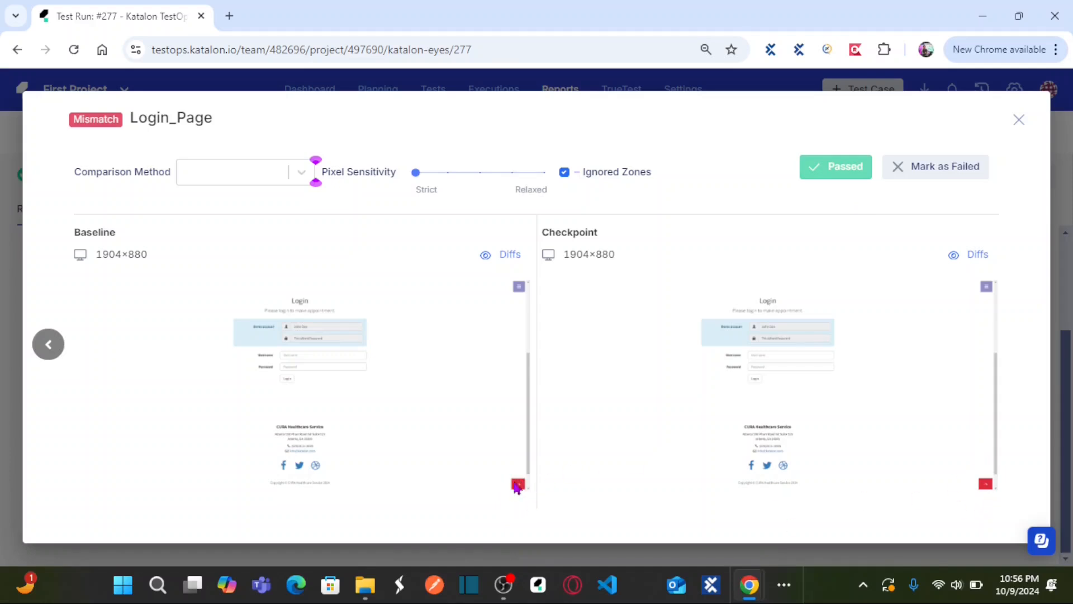
left_click(855, 170)
left_click(1019, 119)
mouse_move(1068, 363)
left_mouse_down()
mouse_move(1069, 275)
mouse_move(1069, 371)
left_mouse_up()
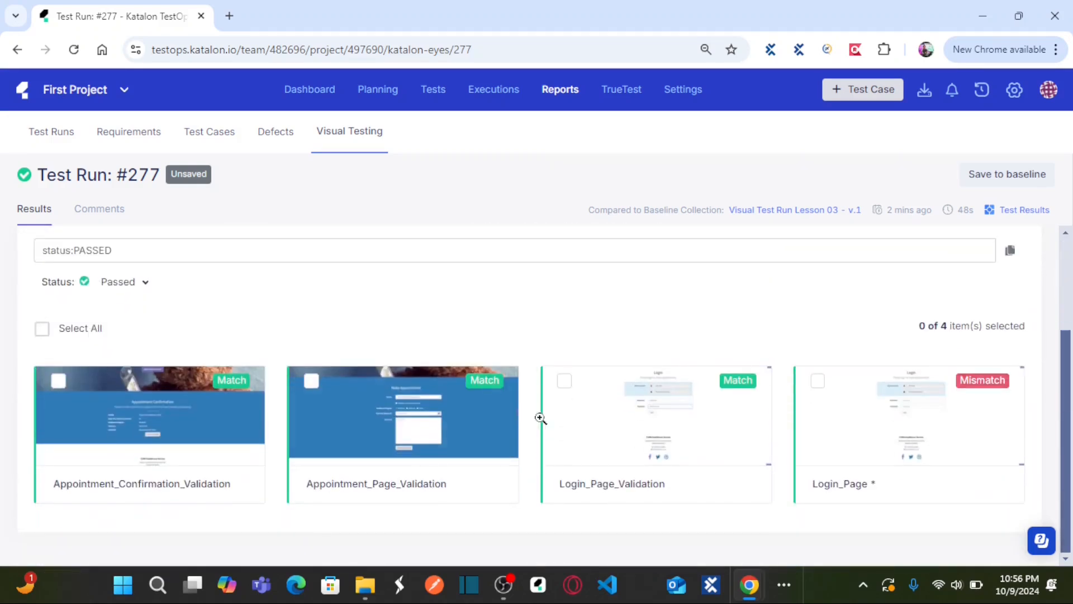
Step: Review the two appointment checkpoints and Login_Page_Validation once more, and return to the execution history
left_click(162, 435)
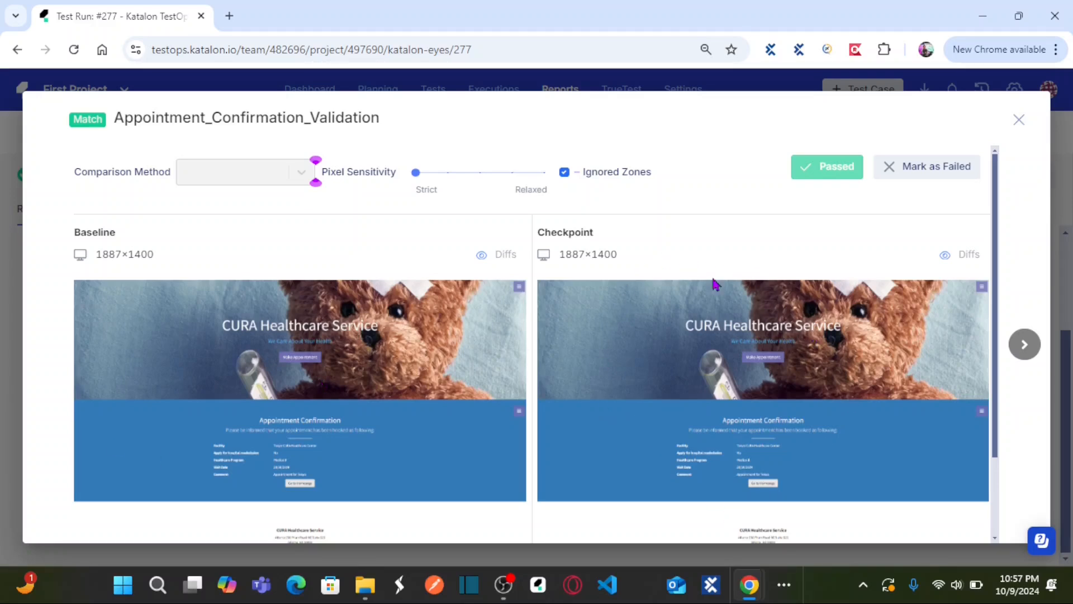
left_click(1018, 119)
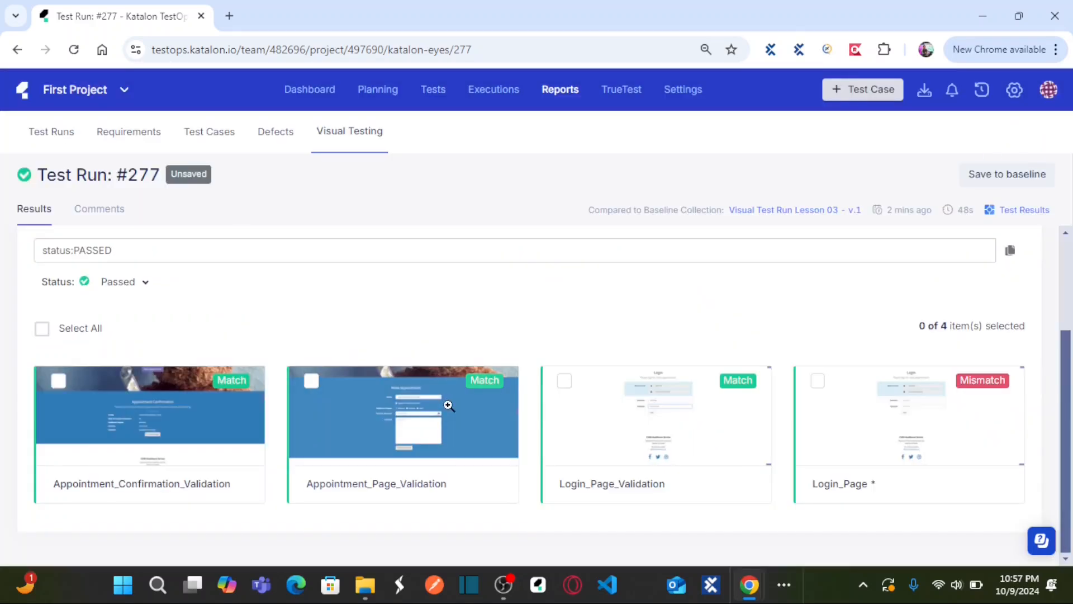
left_click(400, 433)
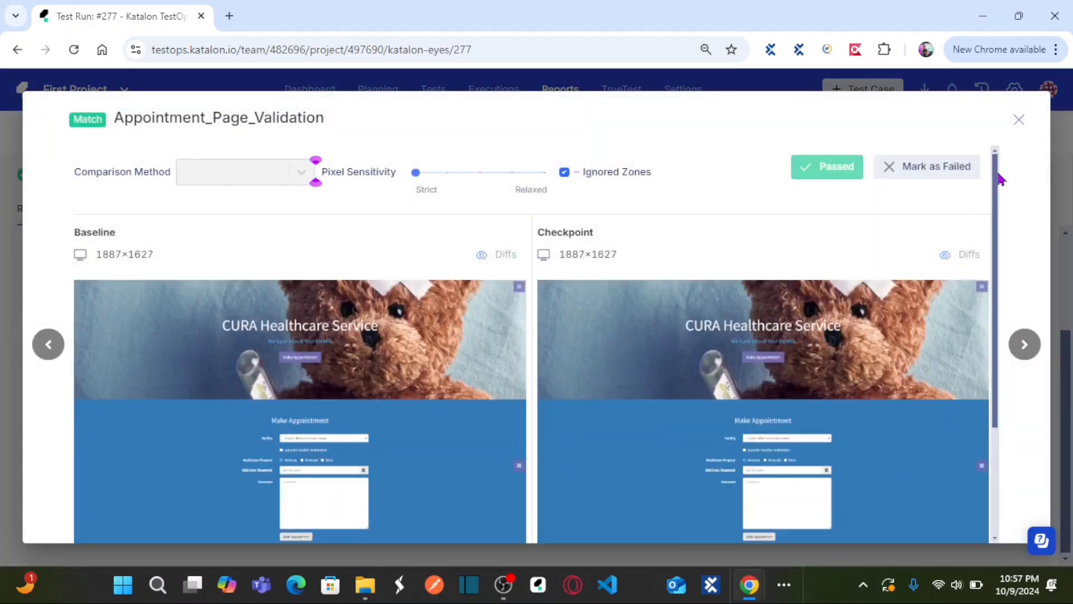
left_click(1019, 119)
left_click(647, 484)
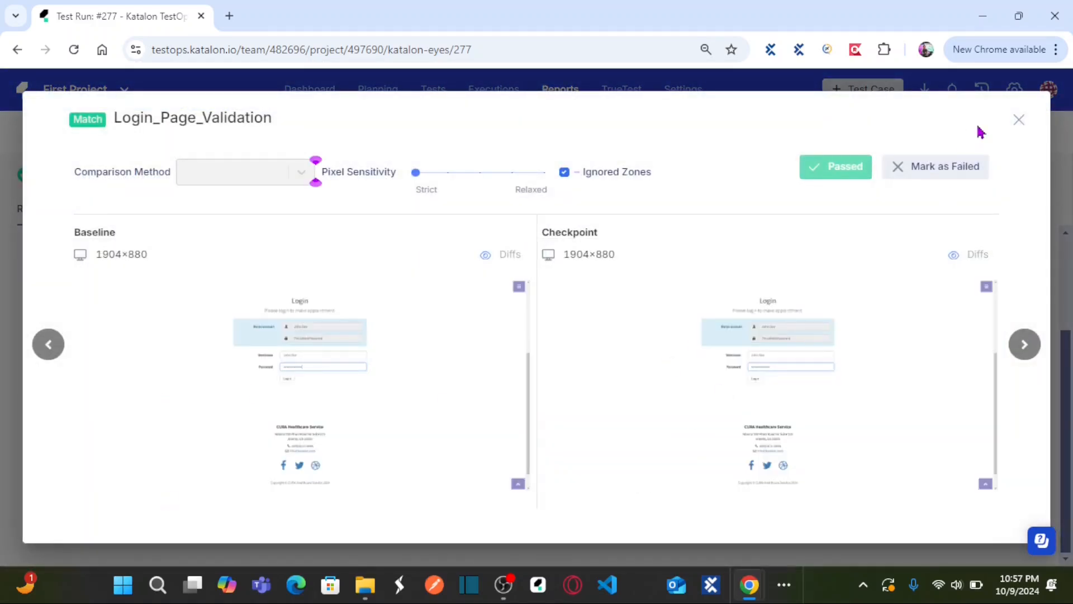
left_click(1018, 121)
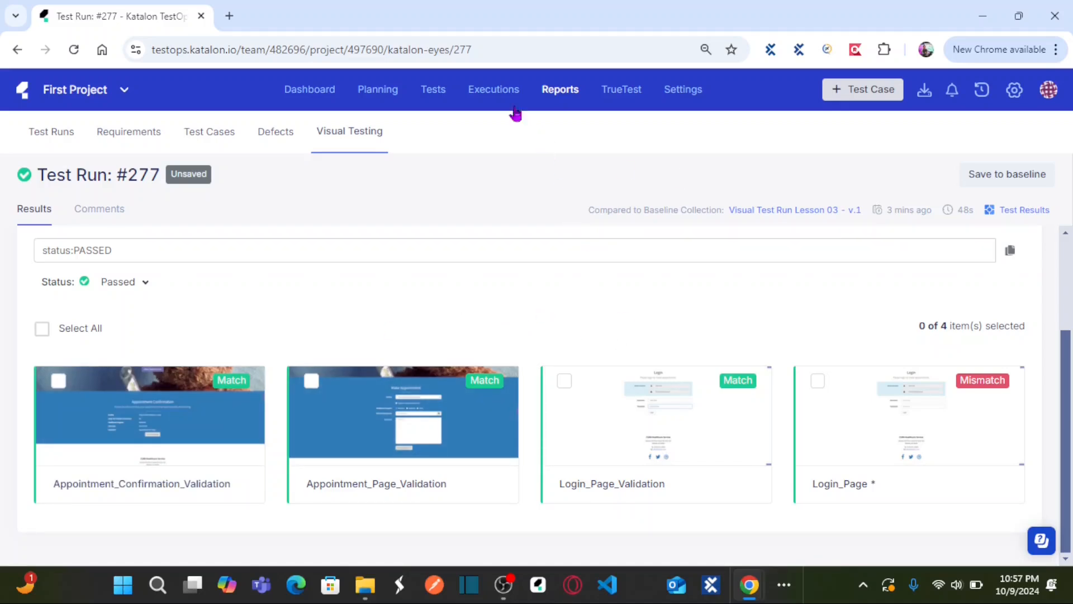
left_click(497, 98)
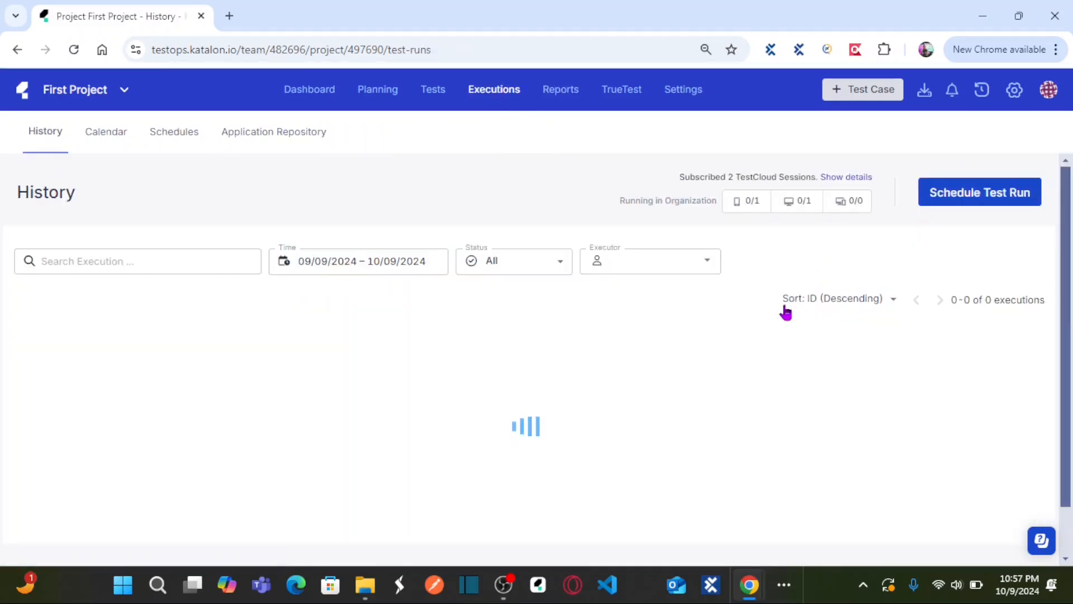